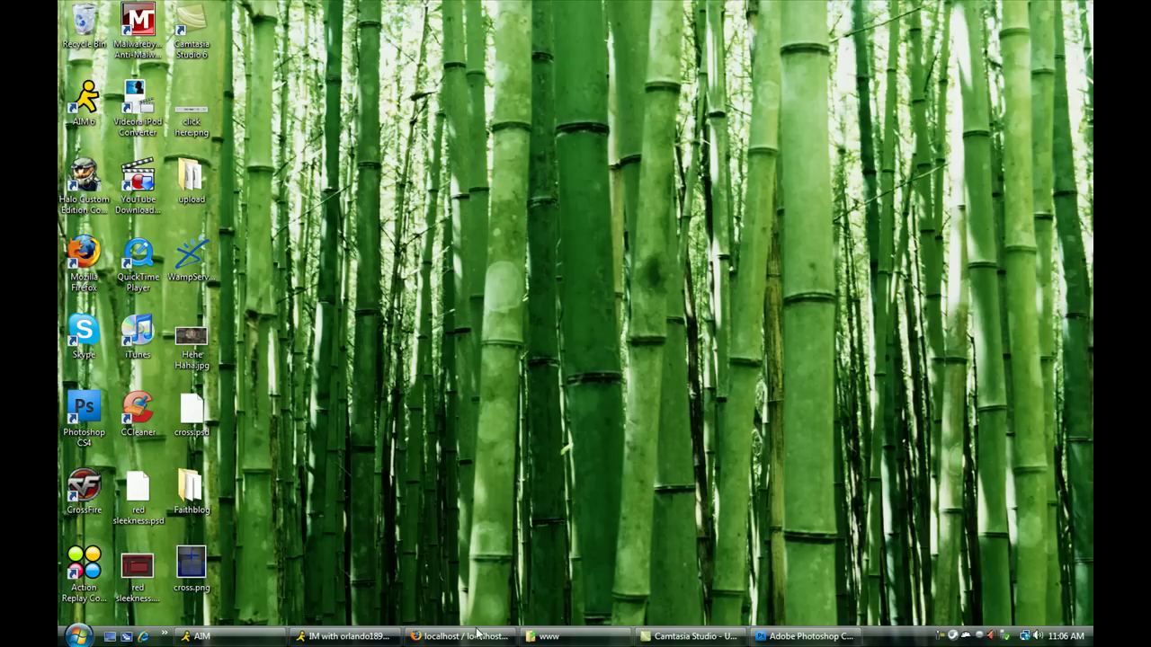
- Open the official WampServer site from the Google 'wamp' results, then return to the phpMyAdmin tab
mouse_move(478, 640)
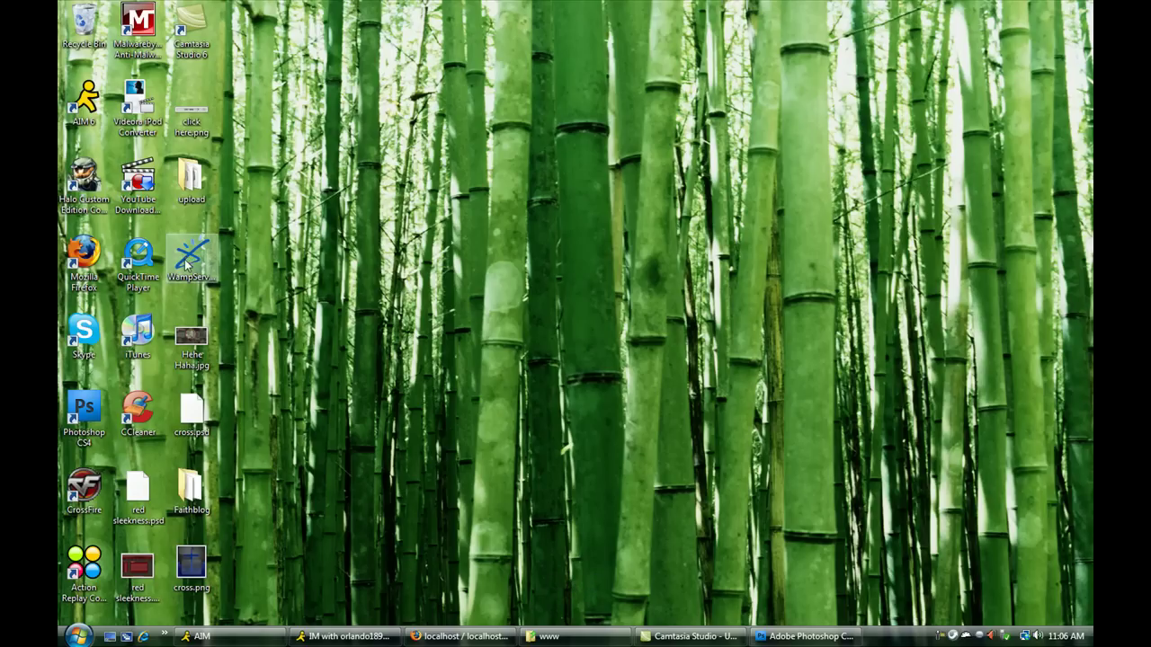
left_click_drag(191, 256, 235, 261)
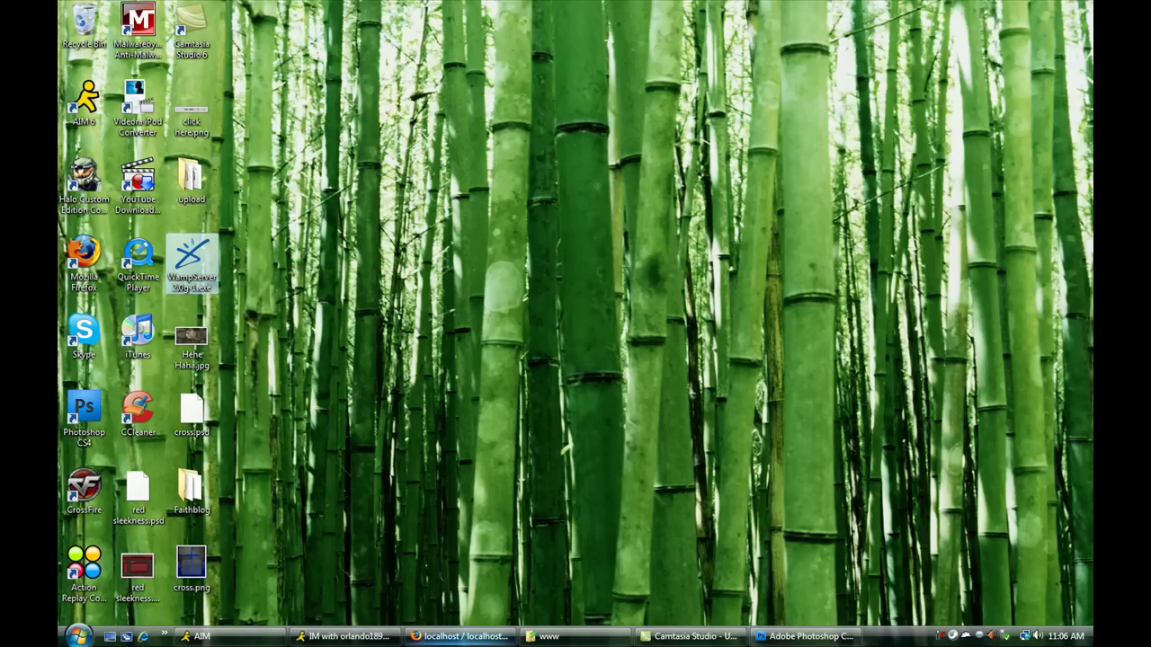
left_click(459, 636)
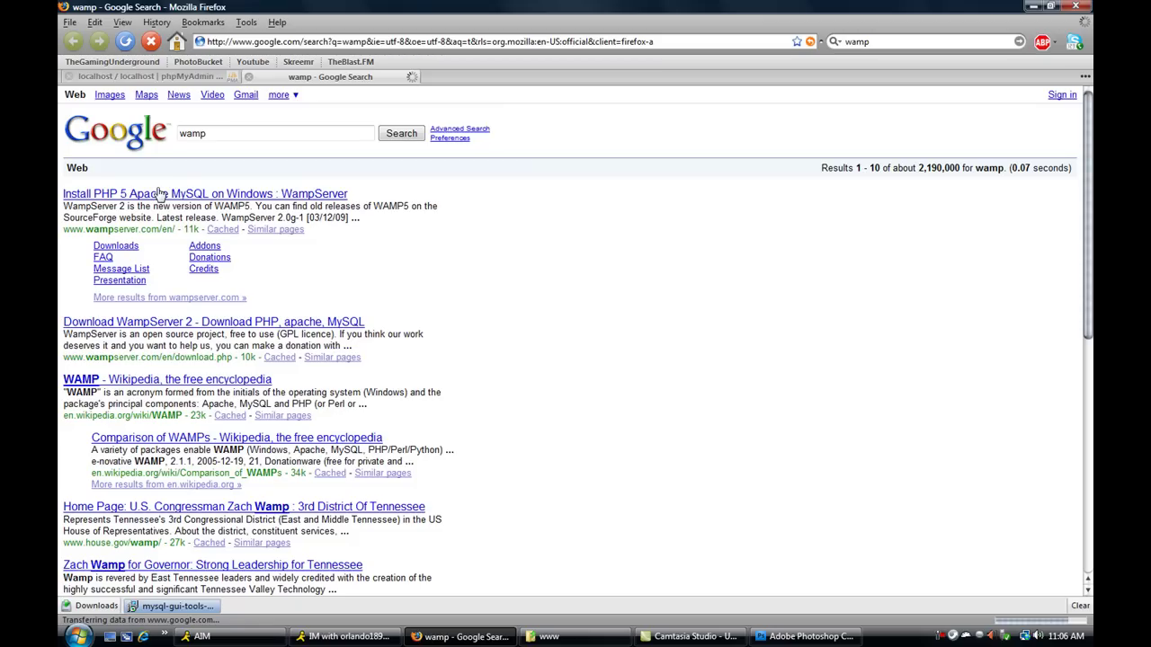
left_click(158, 198)
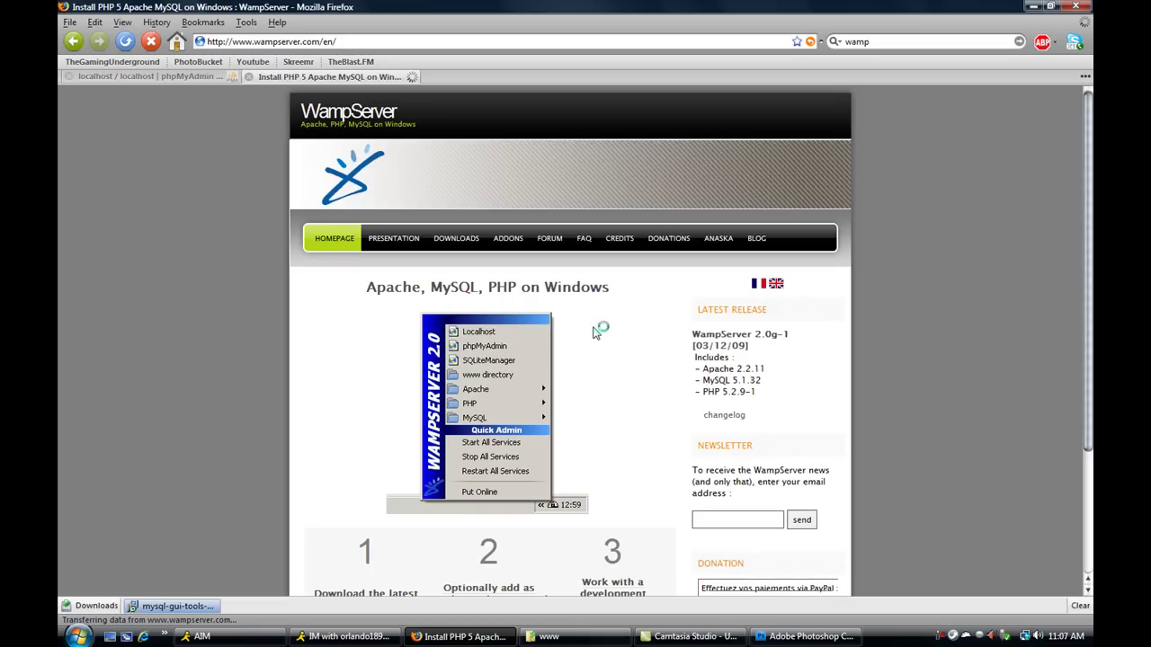
scroll(530, 509, "down", 3)
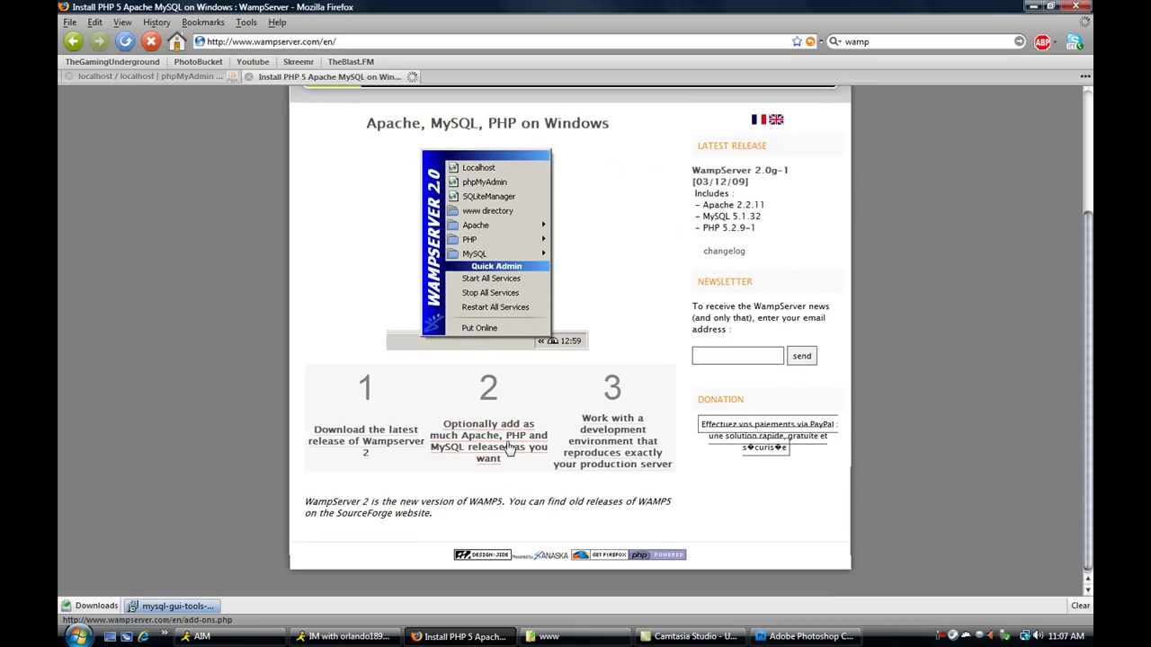
left_click(236, 76)
- Open the local server homepage via Localhost in the WampServer tray menu
left_click(1034, 7)
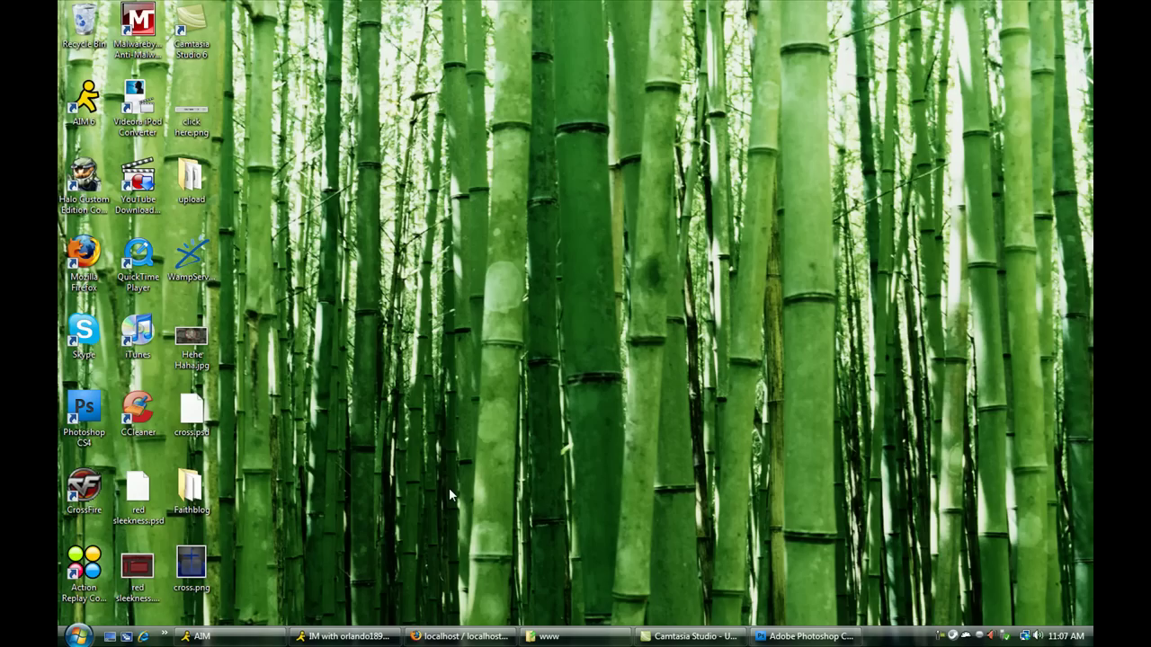
mouse_move(691, 636)
left_click(965, 637)
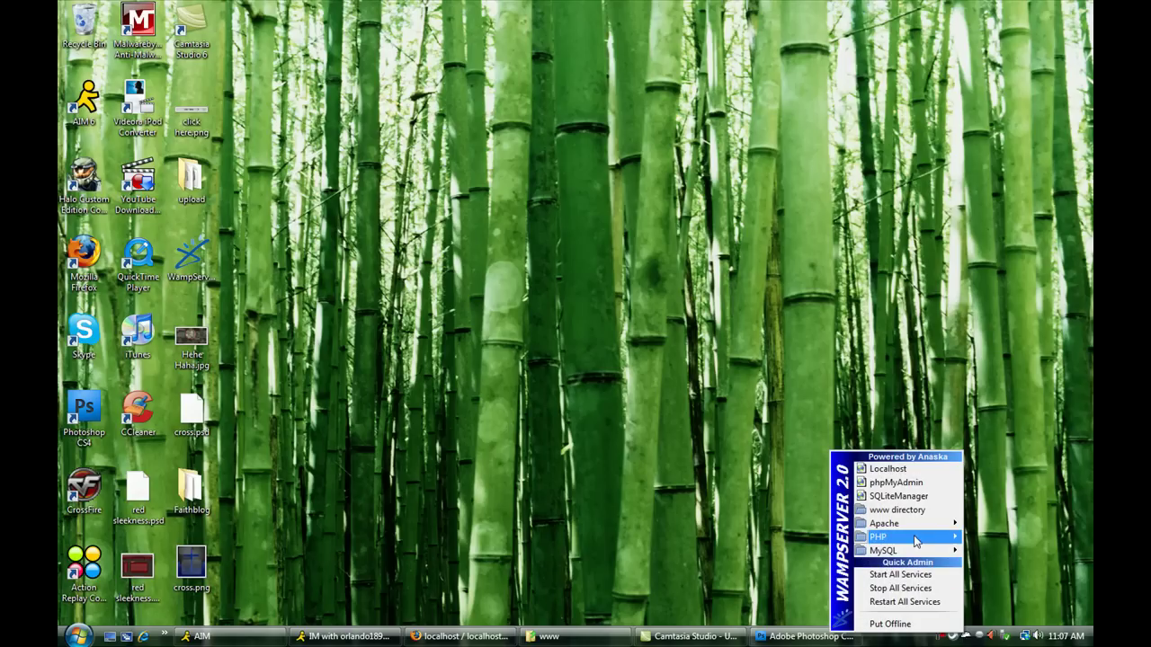
left_click(916, 470)
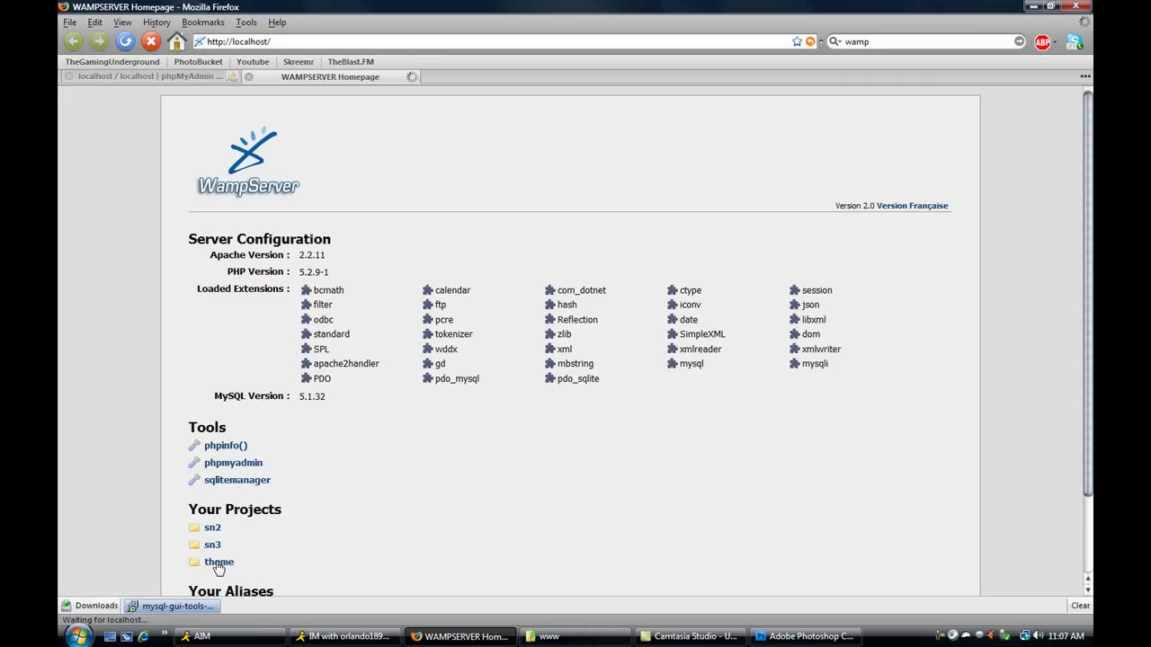
- Open the server's www directory (C:\wamp\www) from the WampServer tray menu
left_click(1032, 7)
left_click(965, 637)
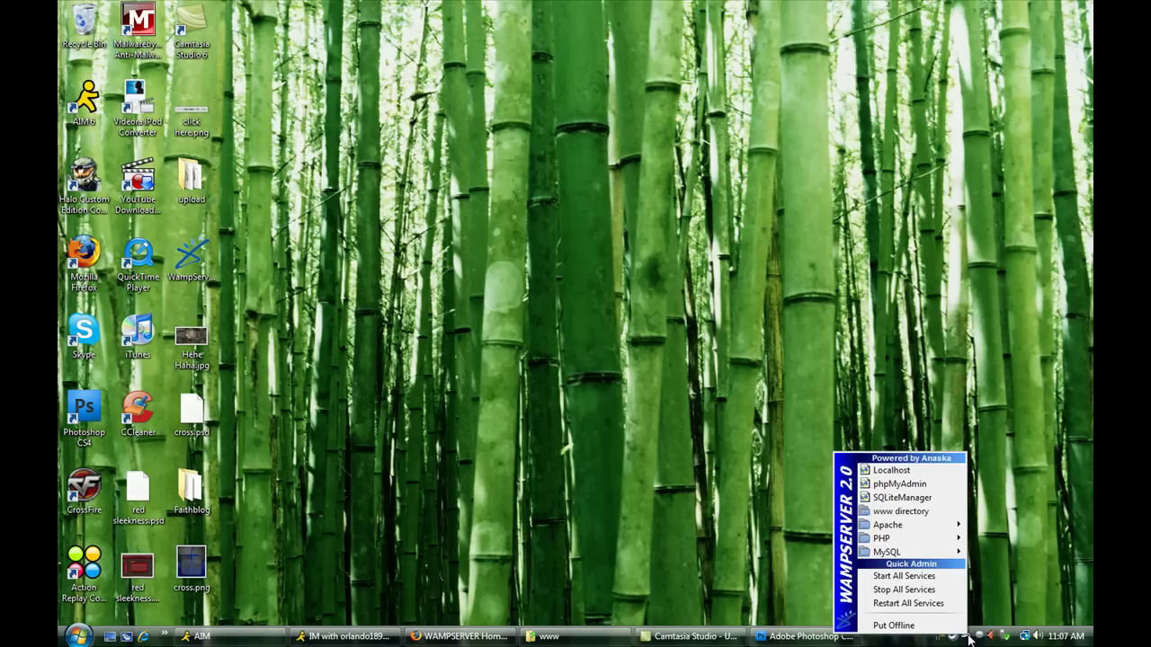
left_click(927, 512)
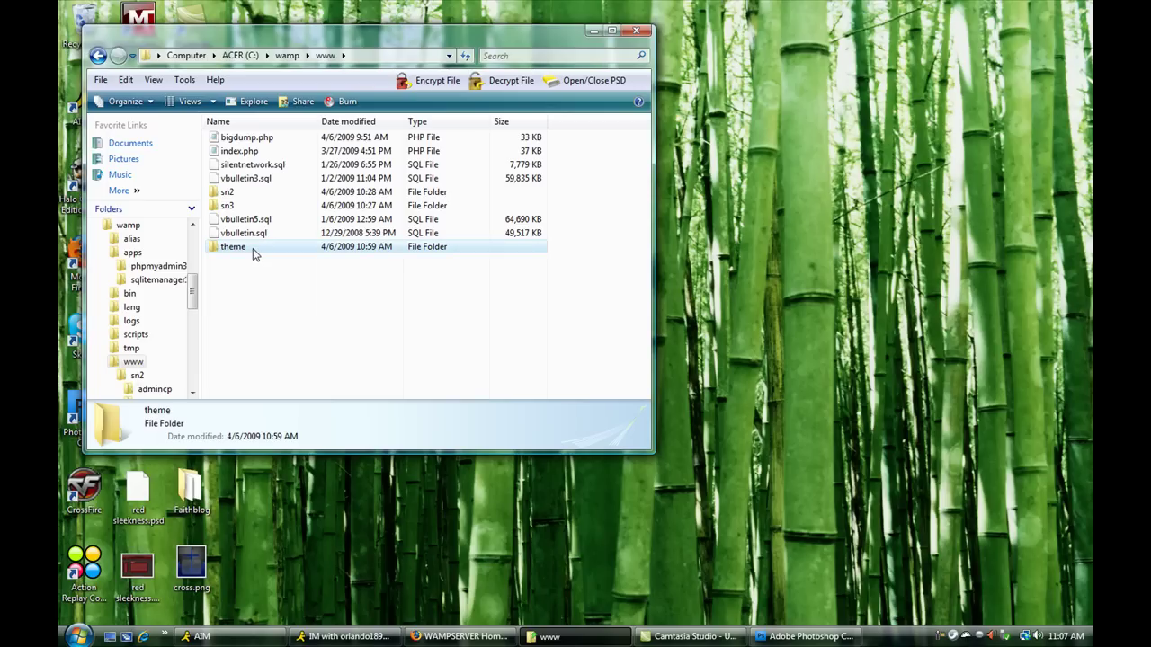
- Open the theme folder in C:\wamp\www and minimize the Explorer window
double_click(252, 248)
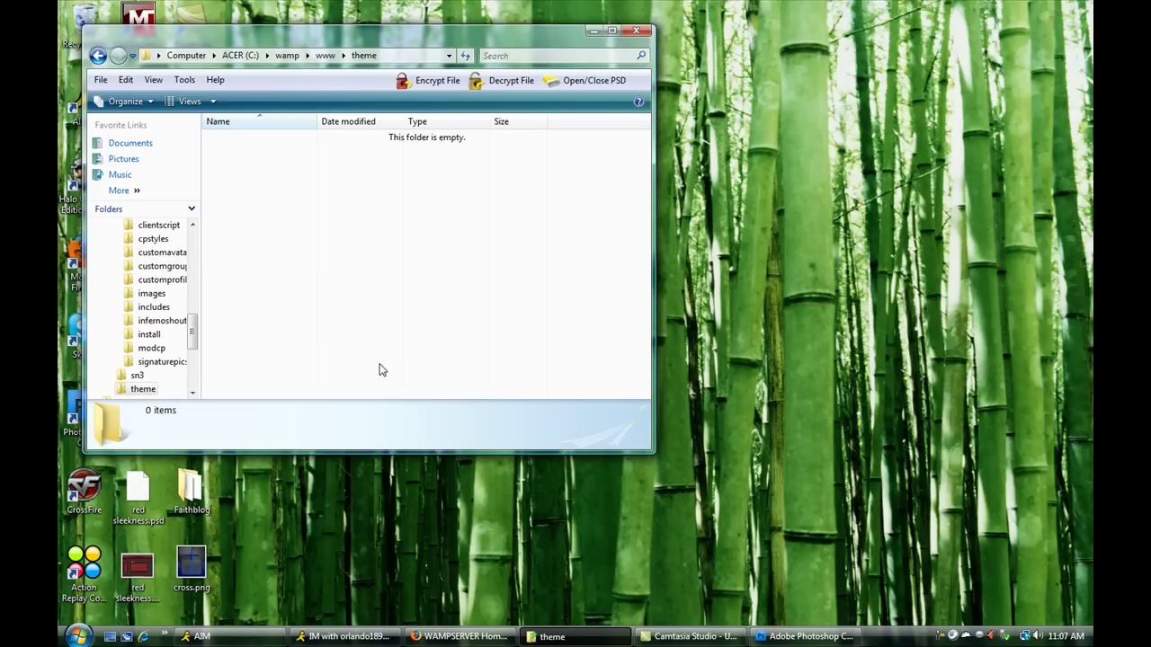
left_click(593, 30)
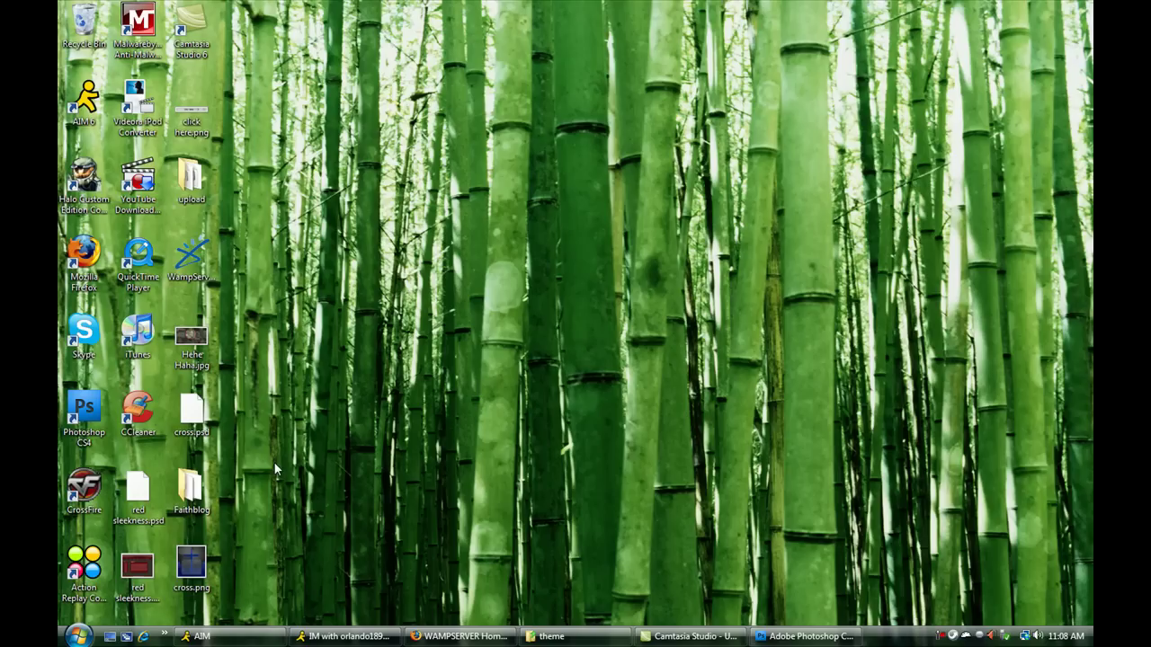
- Browse to Downloads > vBulletin.v3.8.1.PHP.NULL-DGT > vBulletin 3.8.1 > upload
left_click(79, 636)
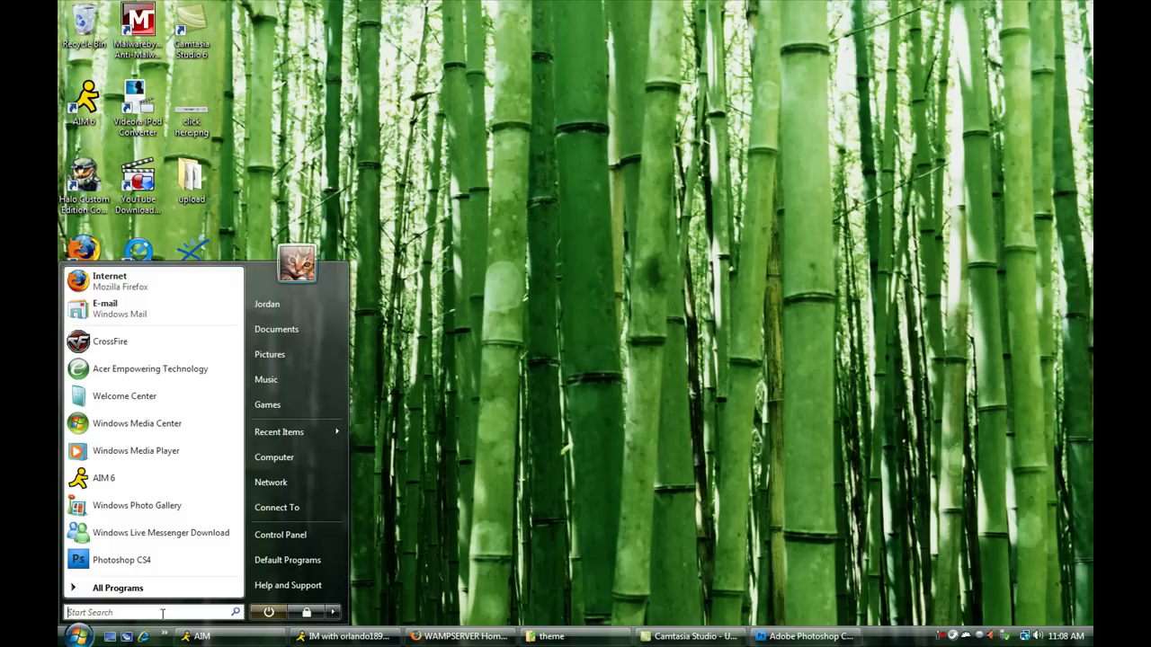
left_click(311, 458)
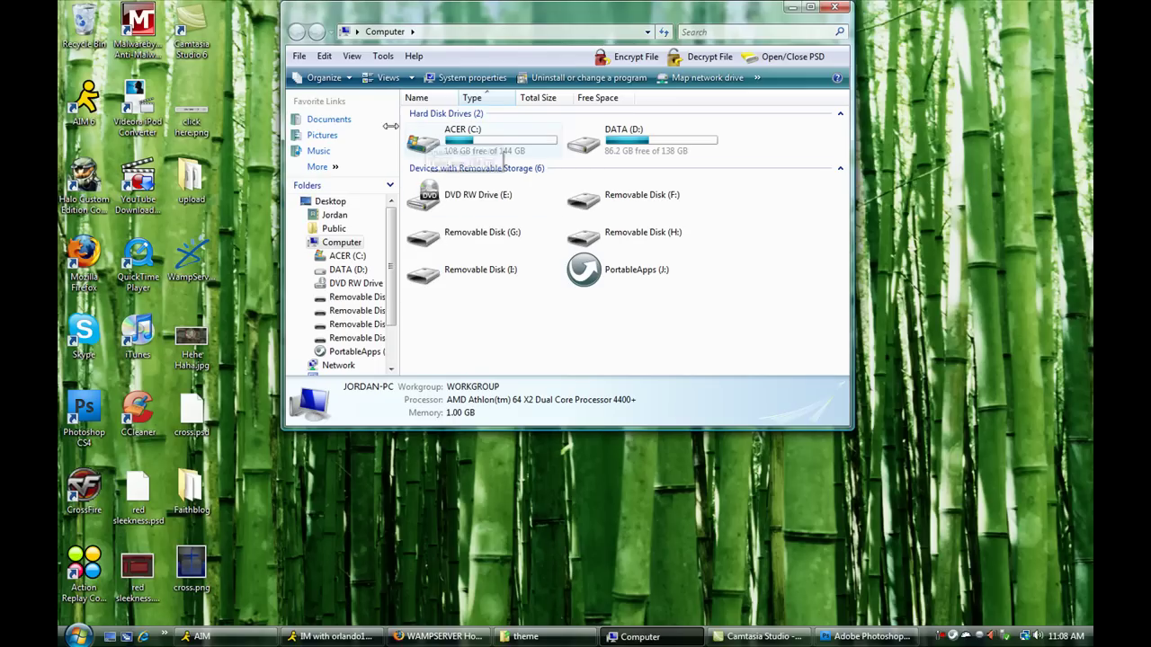
left_click(348, 124)
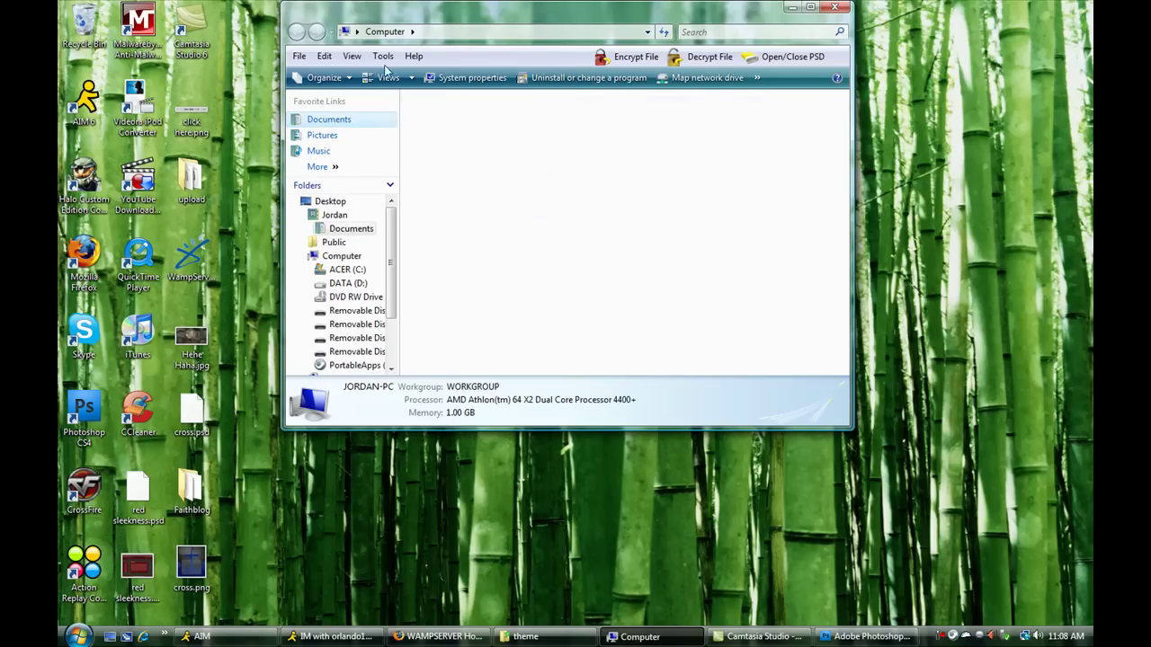
left_click(398, 31)
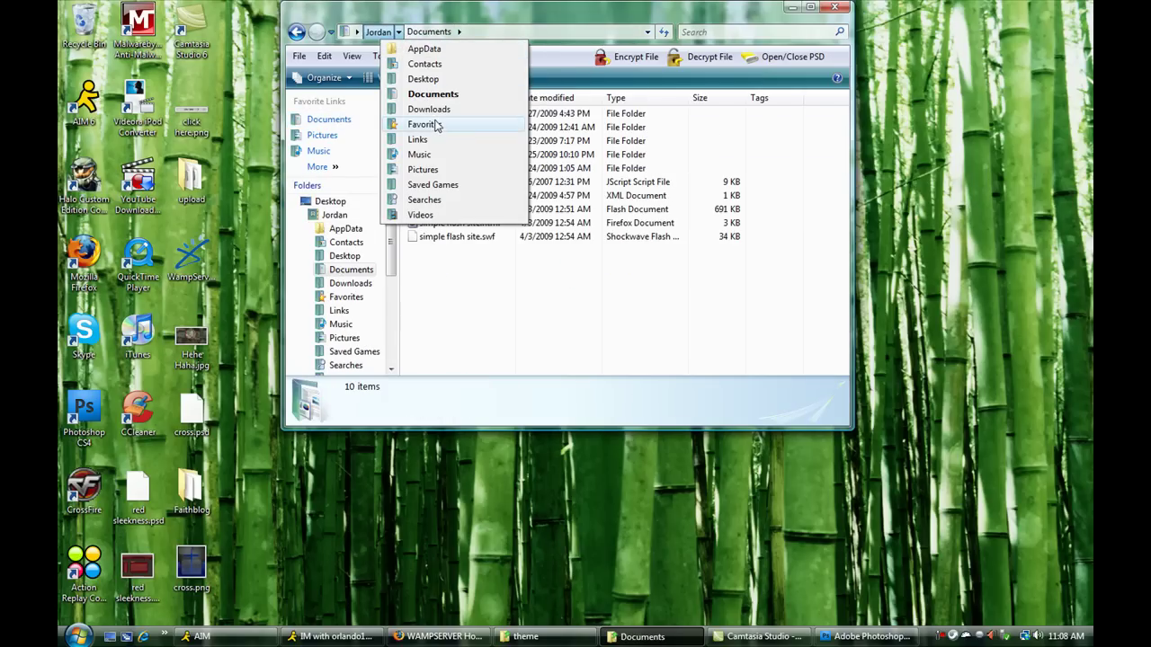
left_click(430, 108)
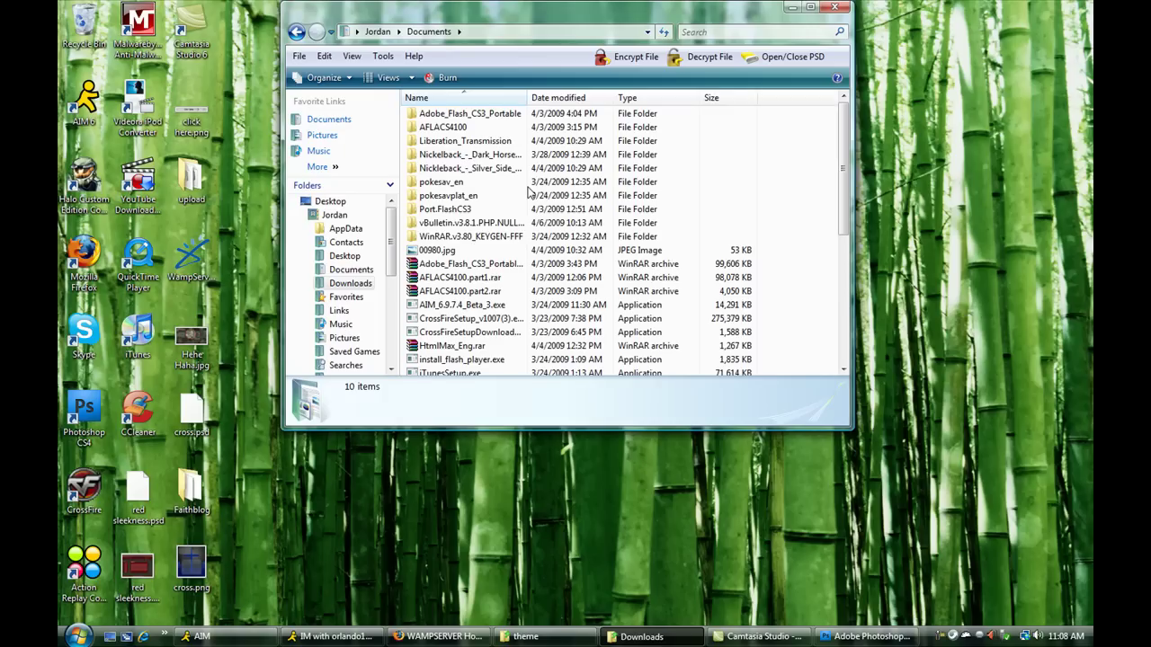
double_click(472, 223)
double_click(467, 114)
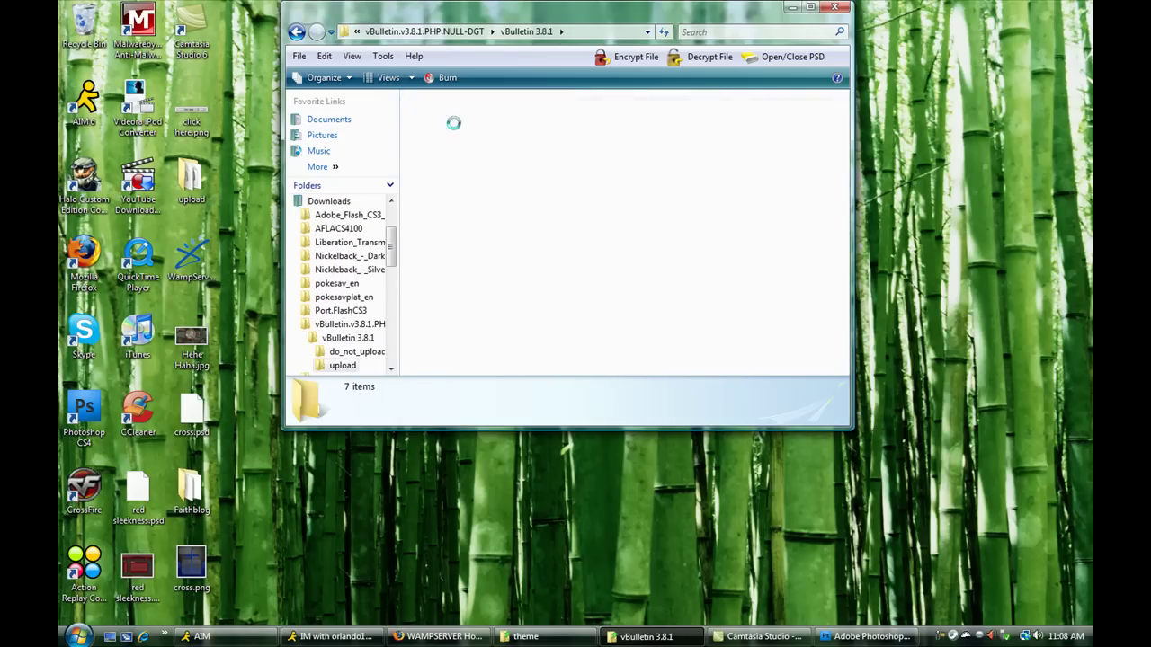
double_click(456, 127)
- Copy all files in the upload folder and paste them into the theme folder
left_click(456, 127)
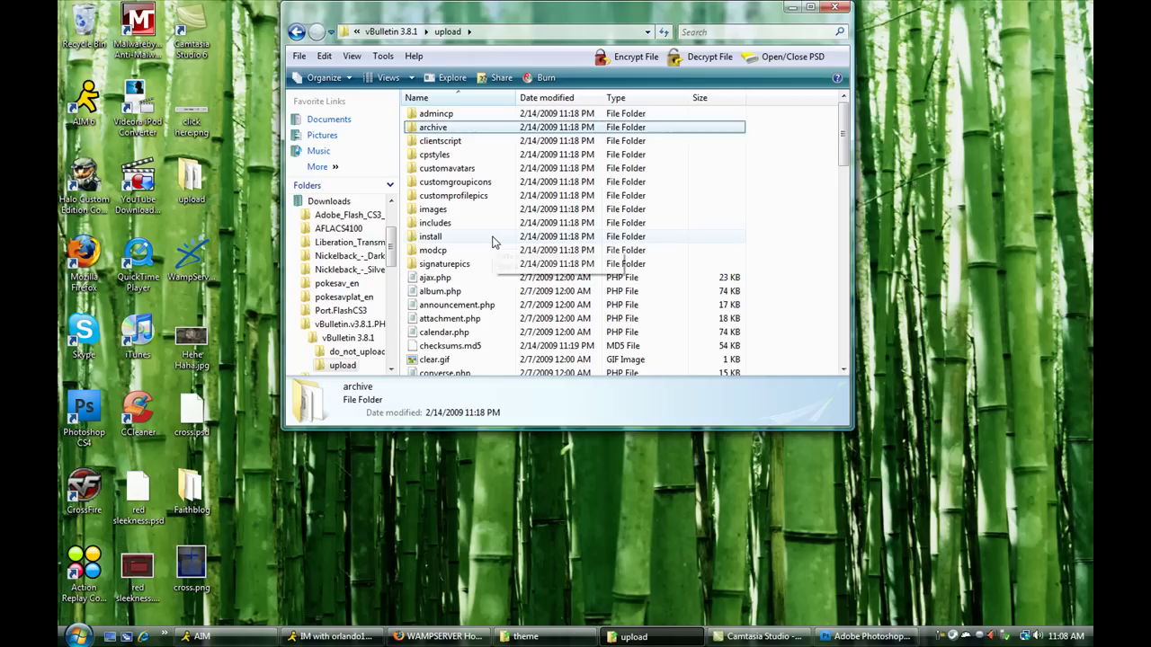
key("ctrl+a")
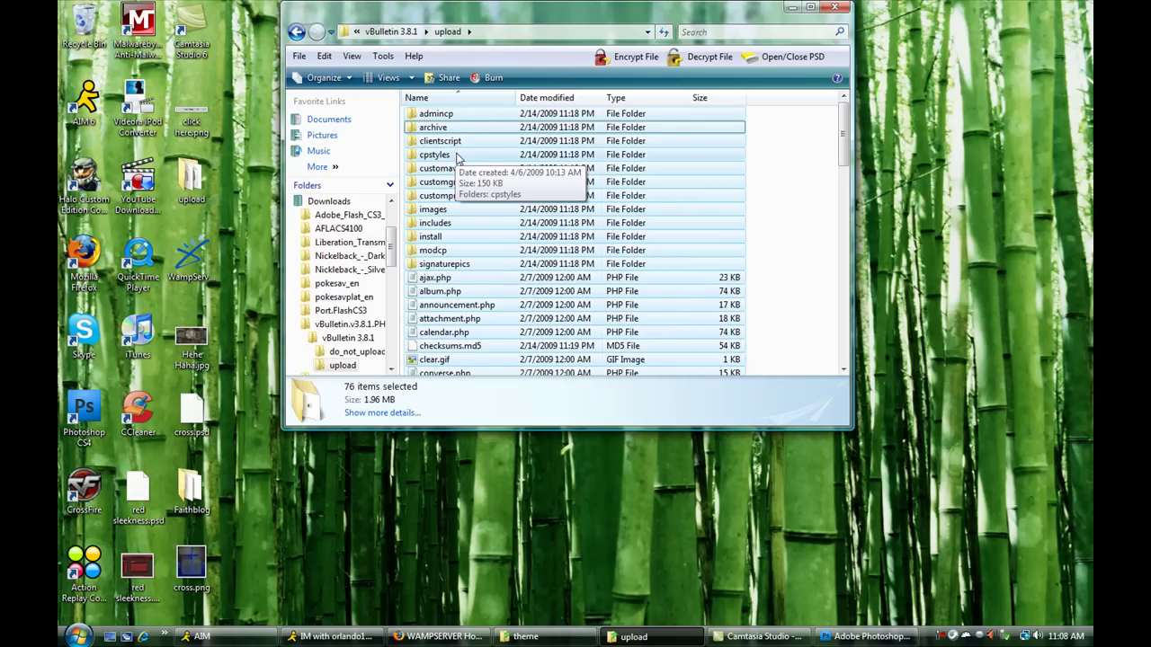
left_click_drag(455, 156, 709, 212)
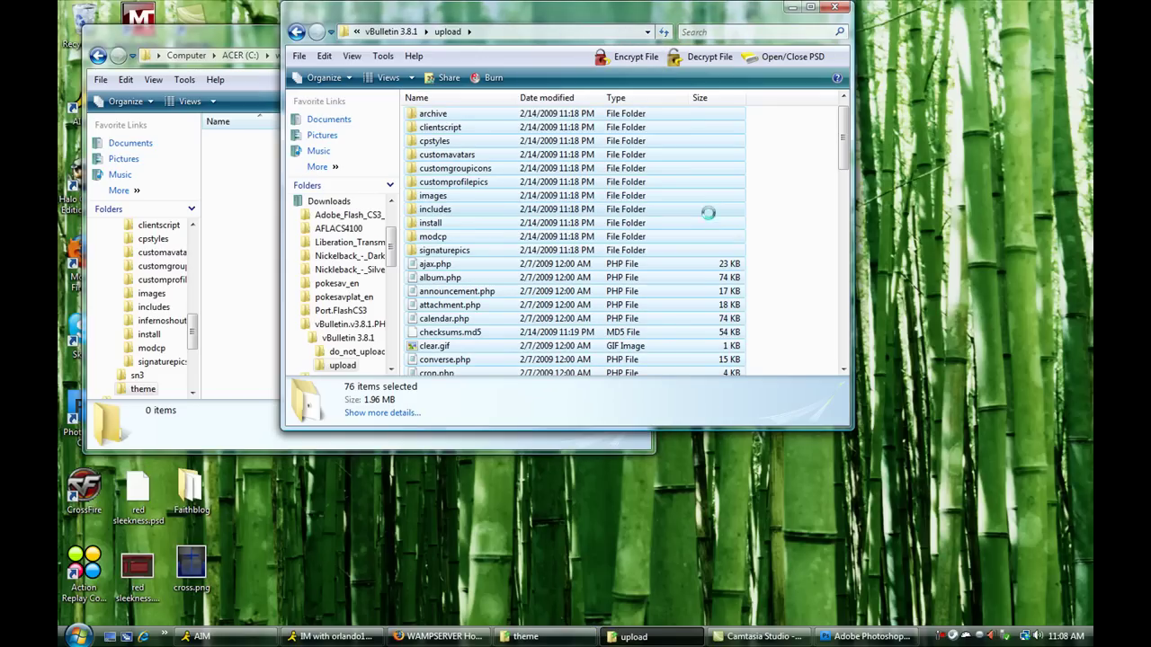
right_click(710, 213)
left_click(755, 388)
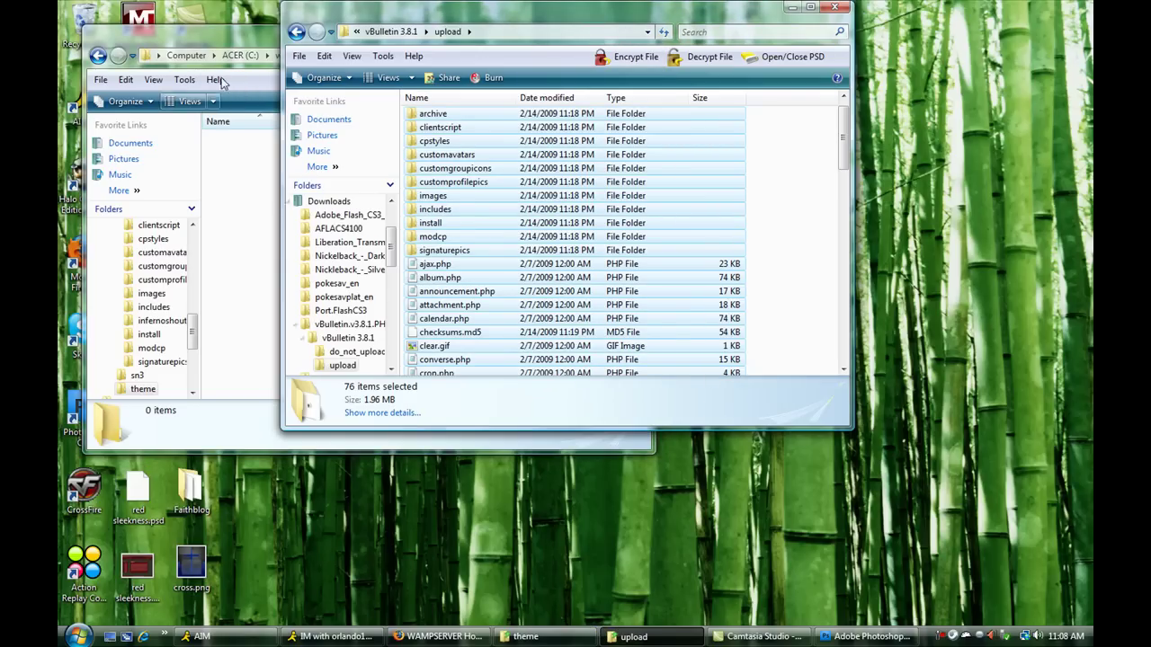
left_click(238, 251)
right_click(292, 214)
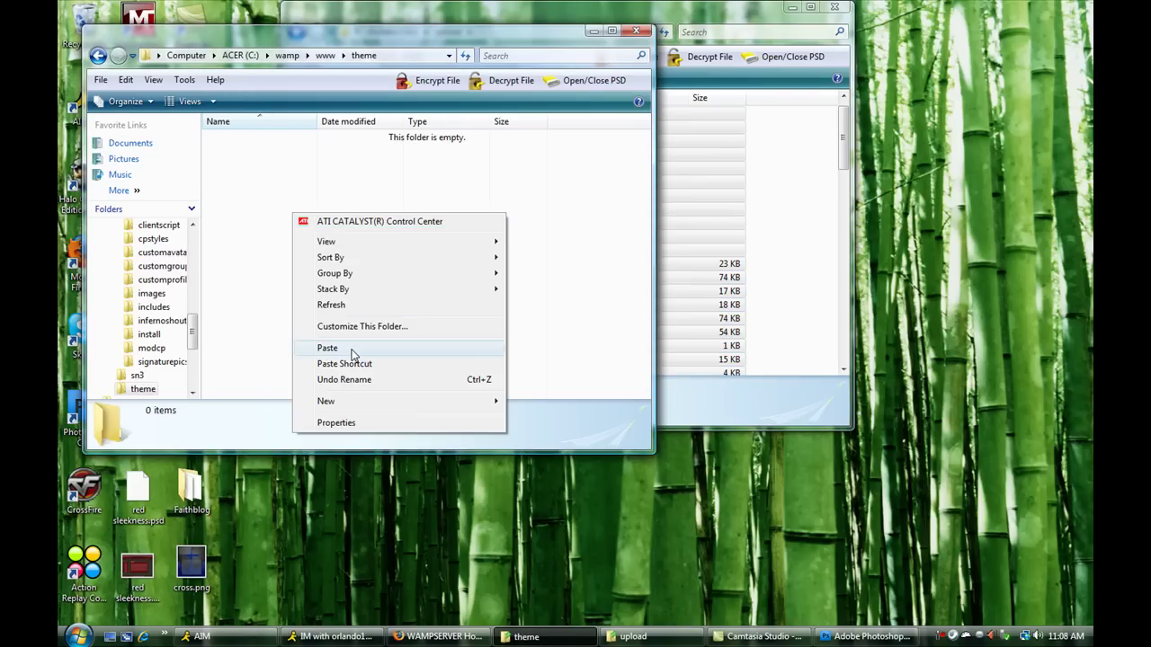
left_click(354, 349)
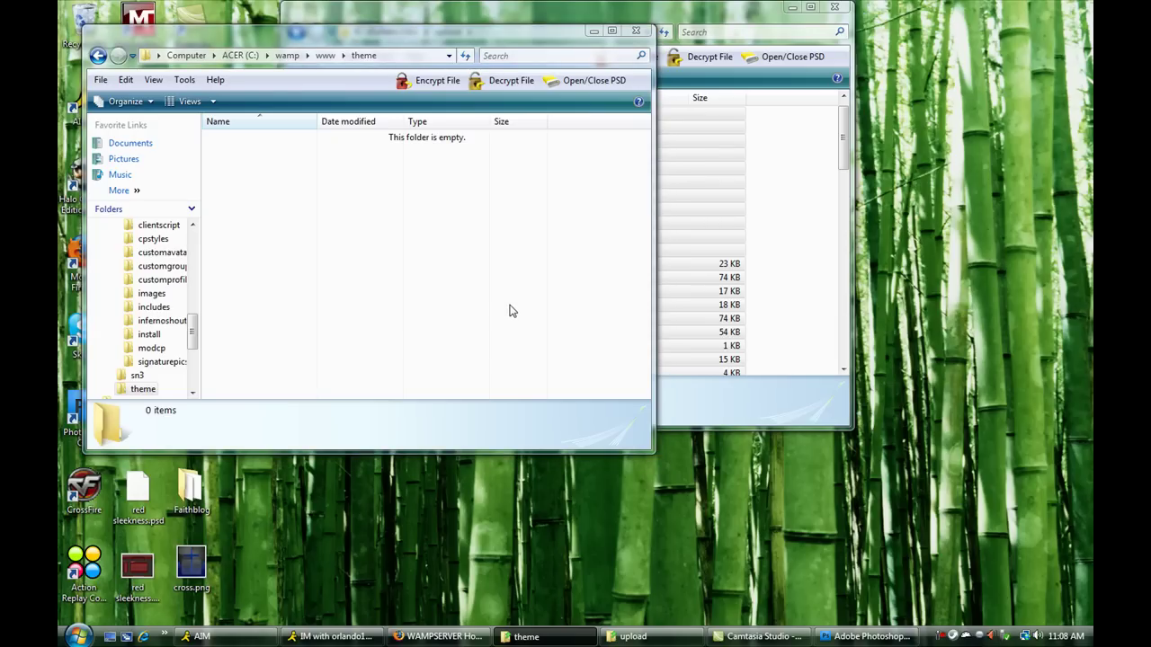
left_click(792, 8)
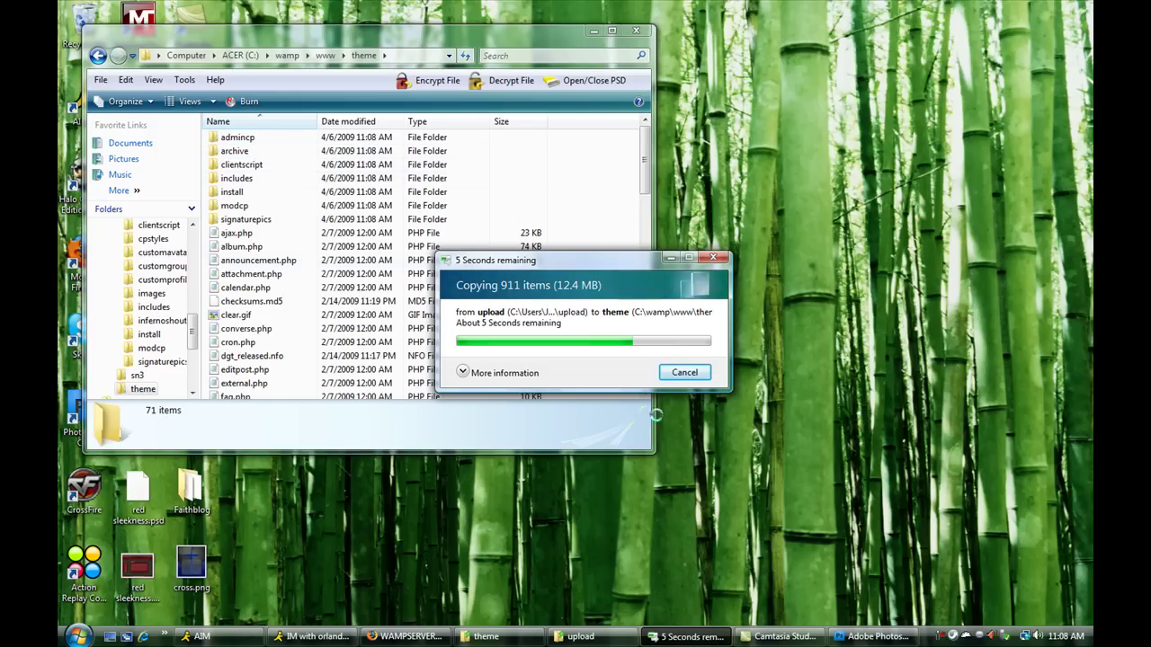
- Create an empty database named 'theme' in phpMyAdmin, then restore the upload folder window
left_click(404, 636)
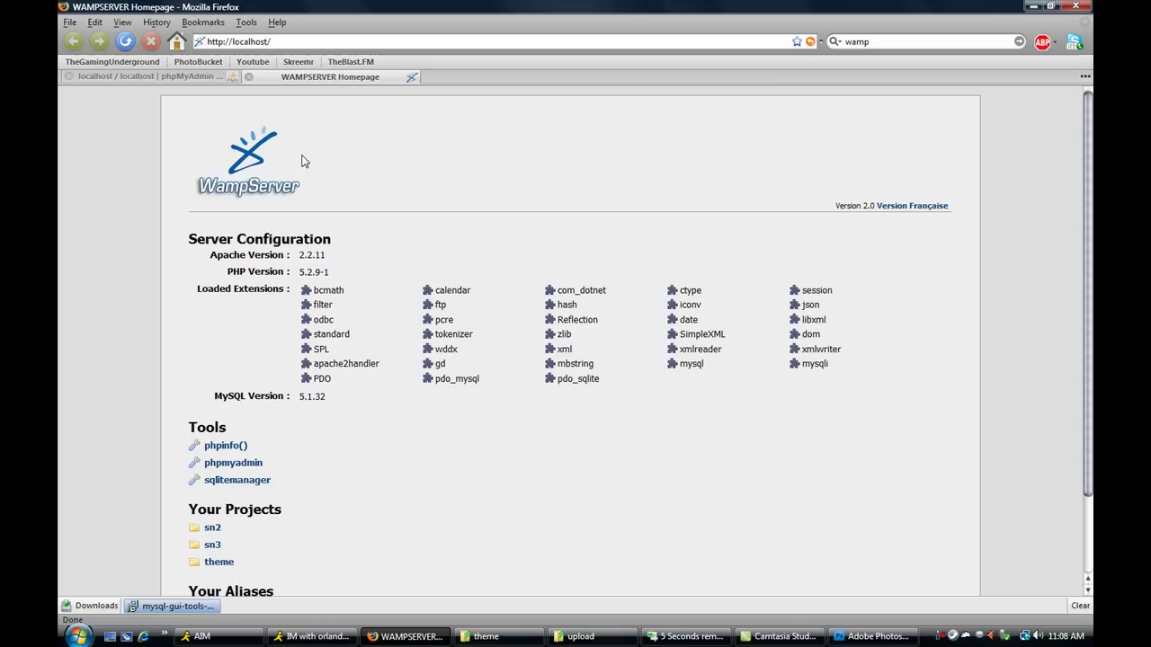
left_click(167, 81)
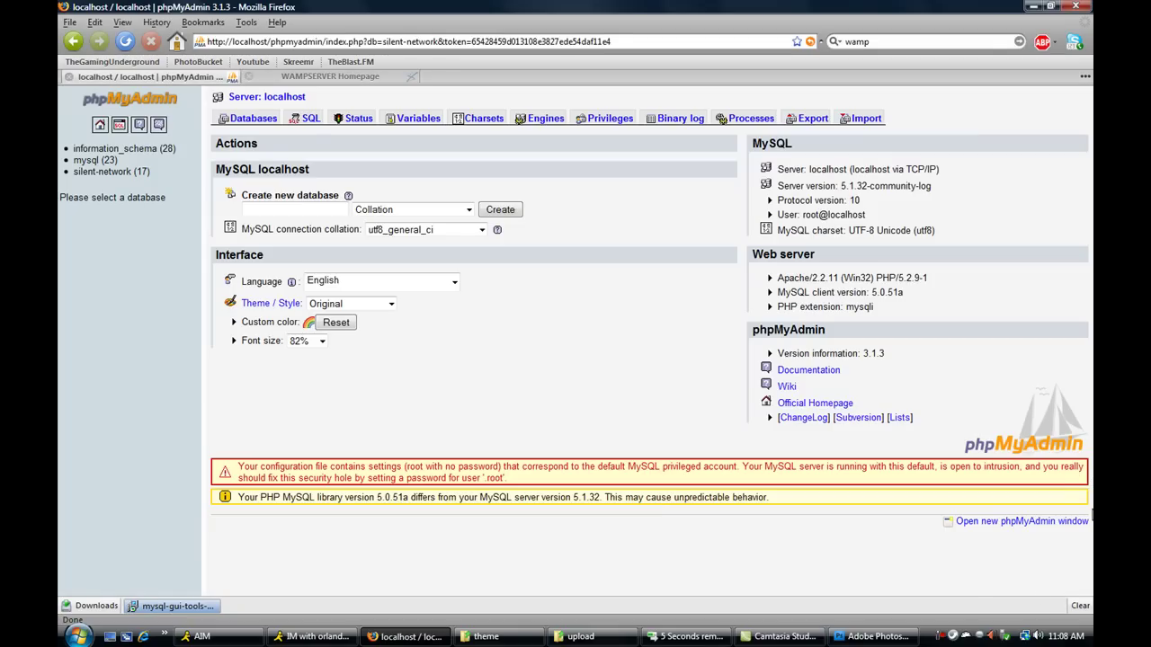
left_click(965, 636)
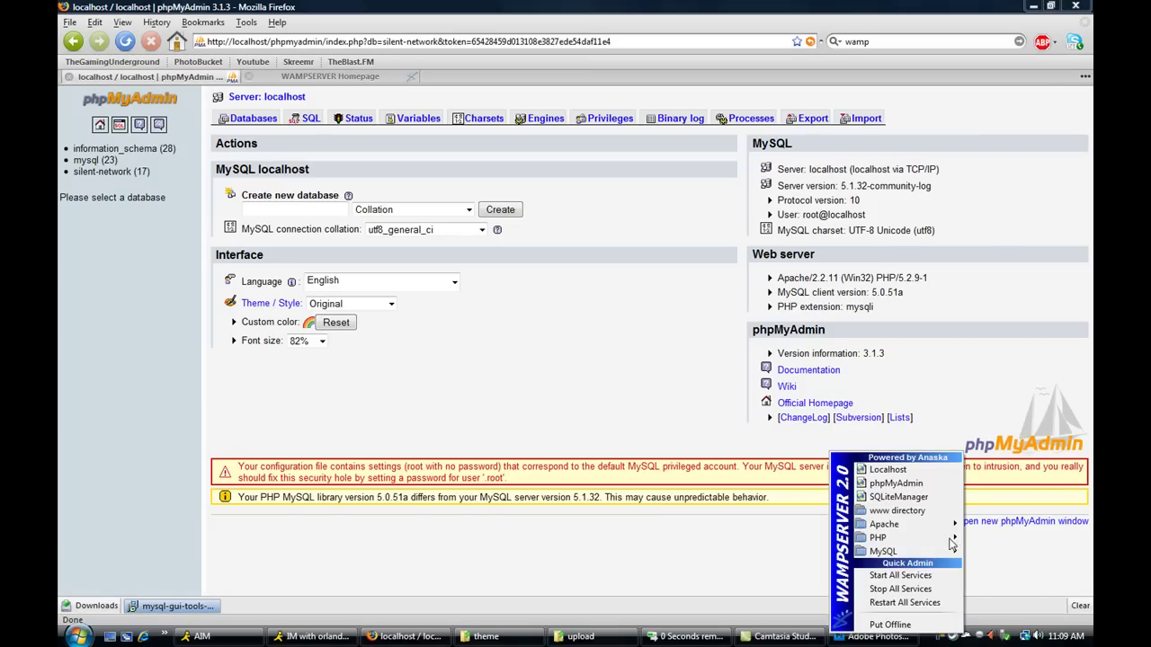
left_click(919, 484)
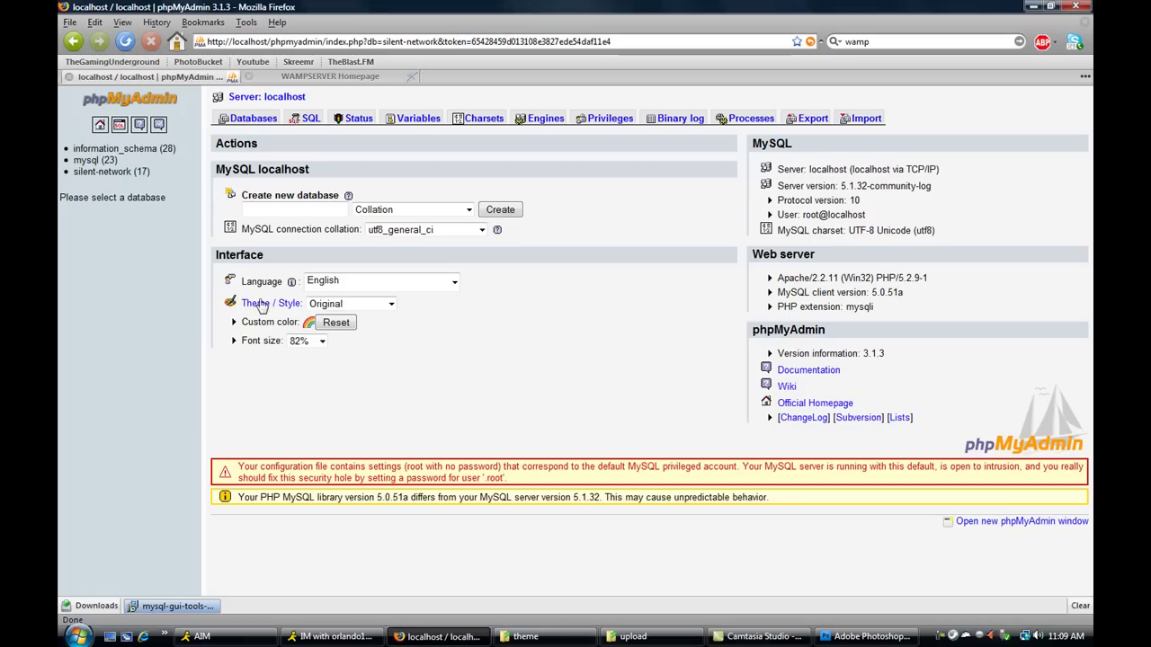
left_click(256, 118)
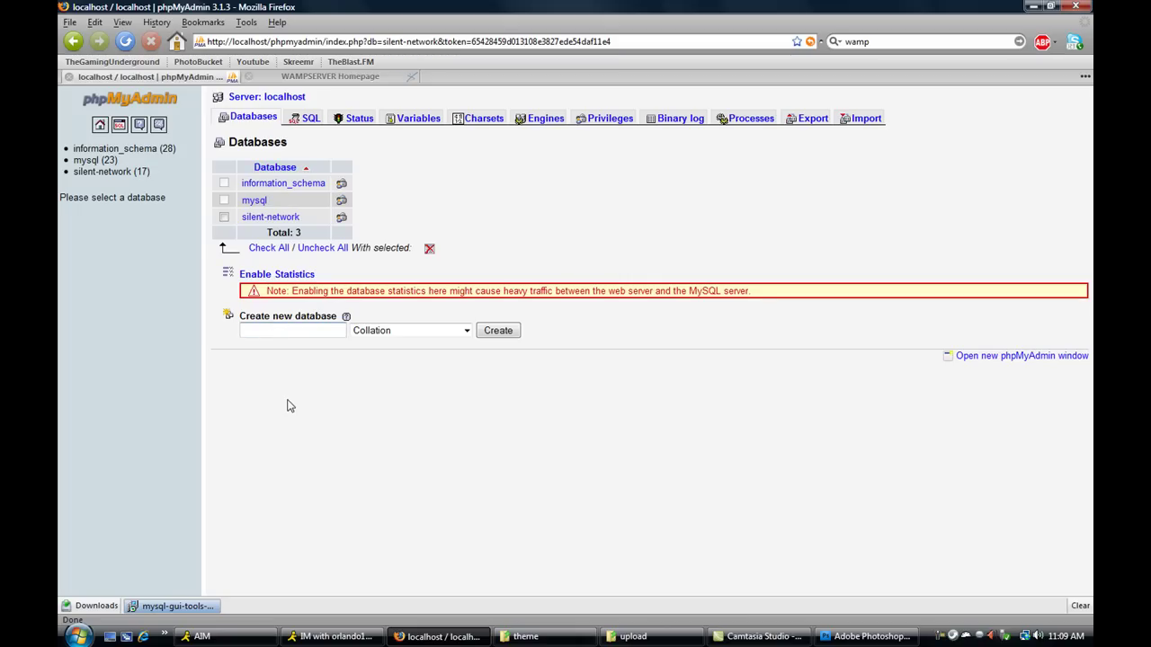
type("theme")
key("Return")
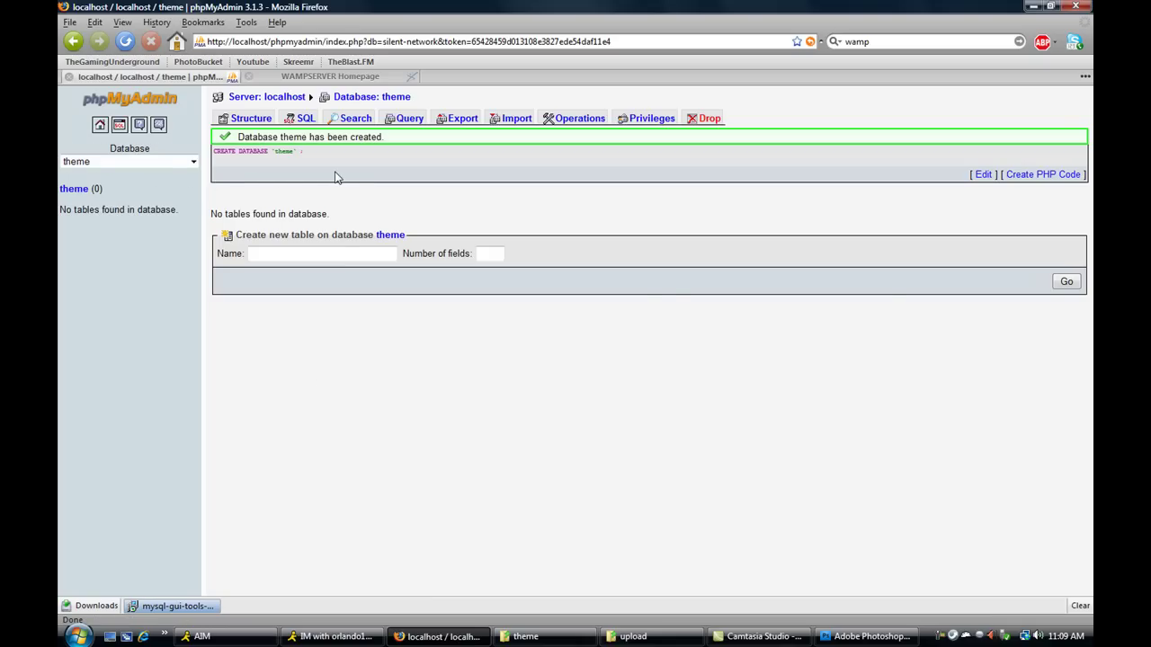
left_click(641, 642)
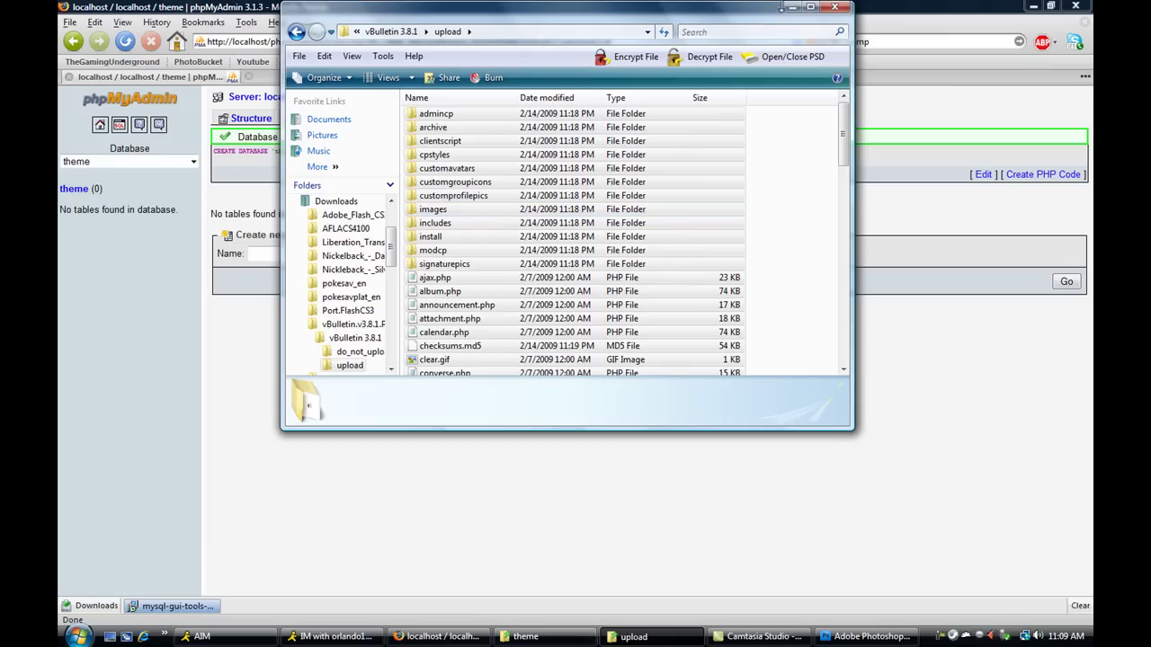
- Open the includes folder of the theme site and scroll to config.php.new
left_click(834, 7)
left_click(549, 637)
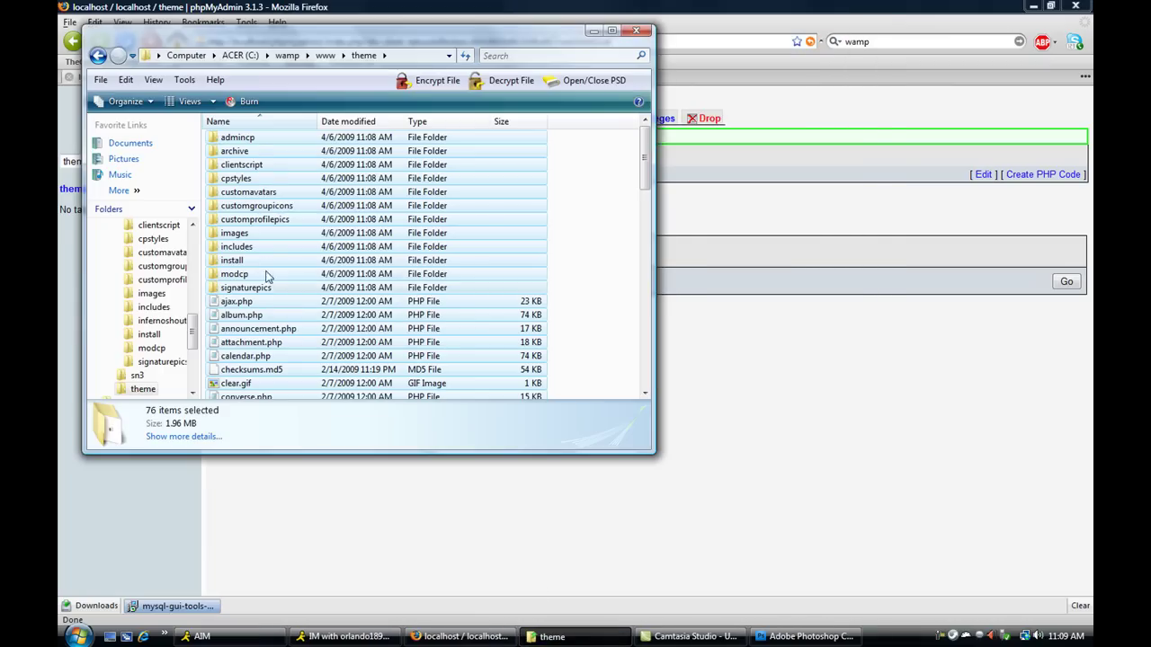
double_click(264, 248)
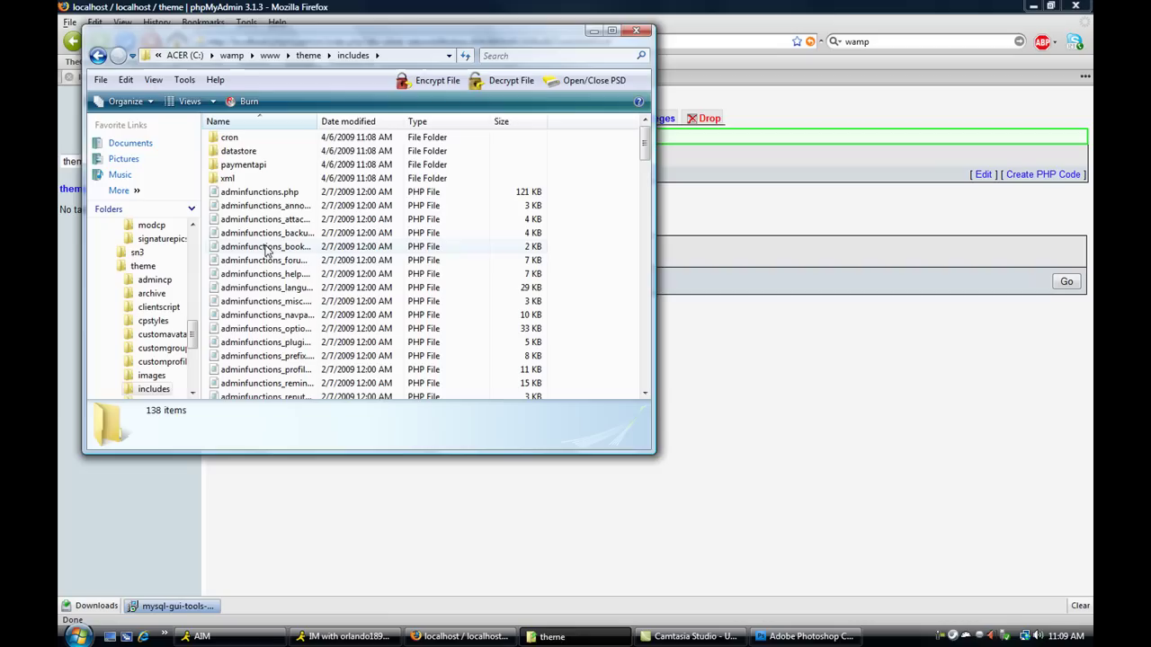
left_click(251, 397)
scroll(252, 360, "down", 15)
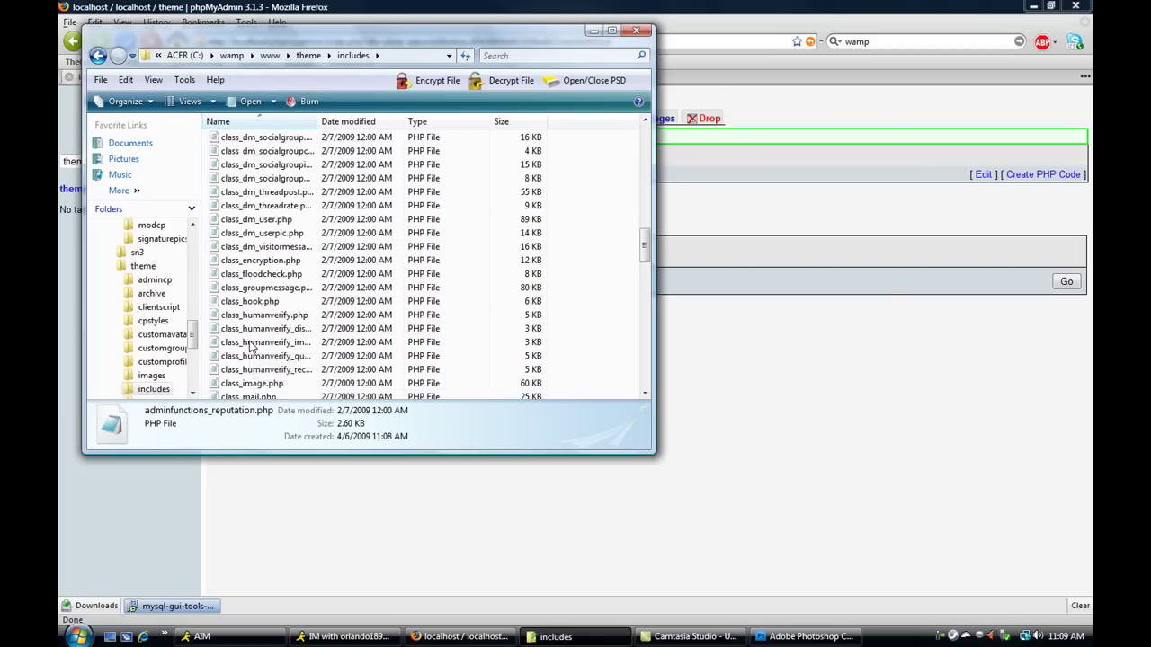
scroll(252, 346, "down", 10)
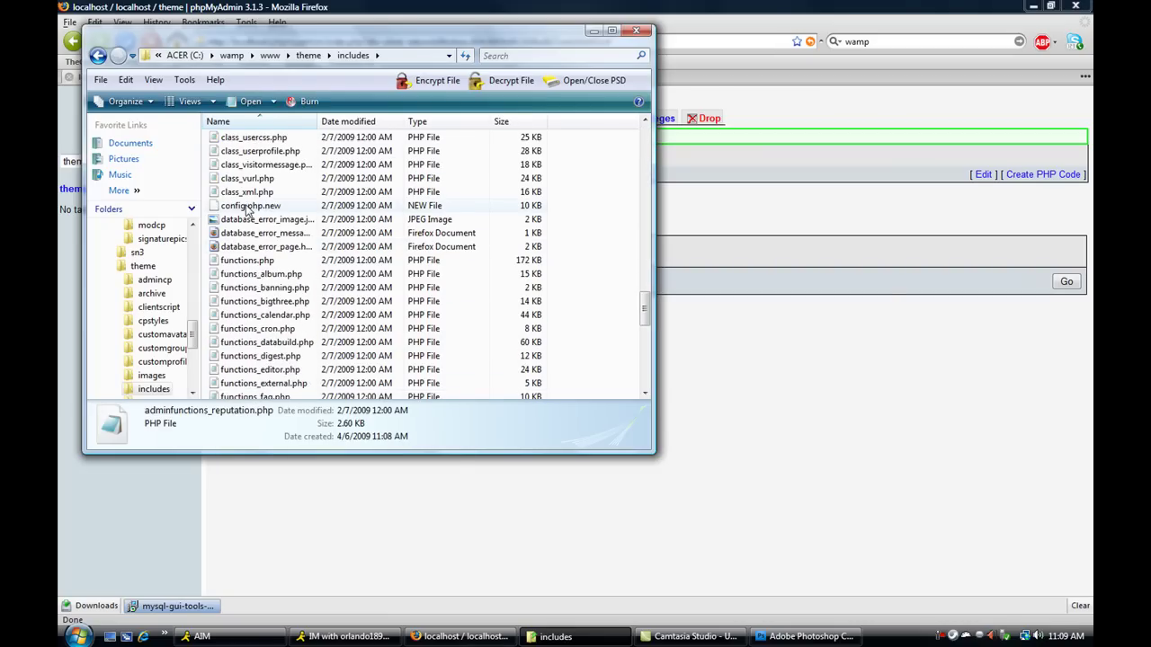
- Rename config.php.new to config.php, accepting the extension change warning
right_click(248, 209)
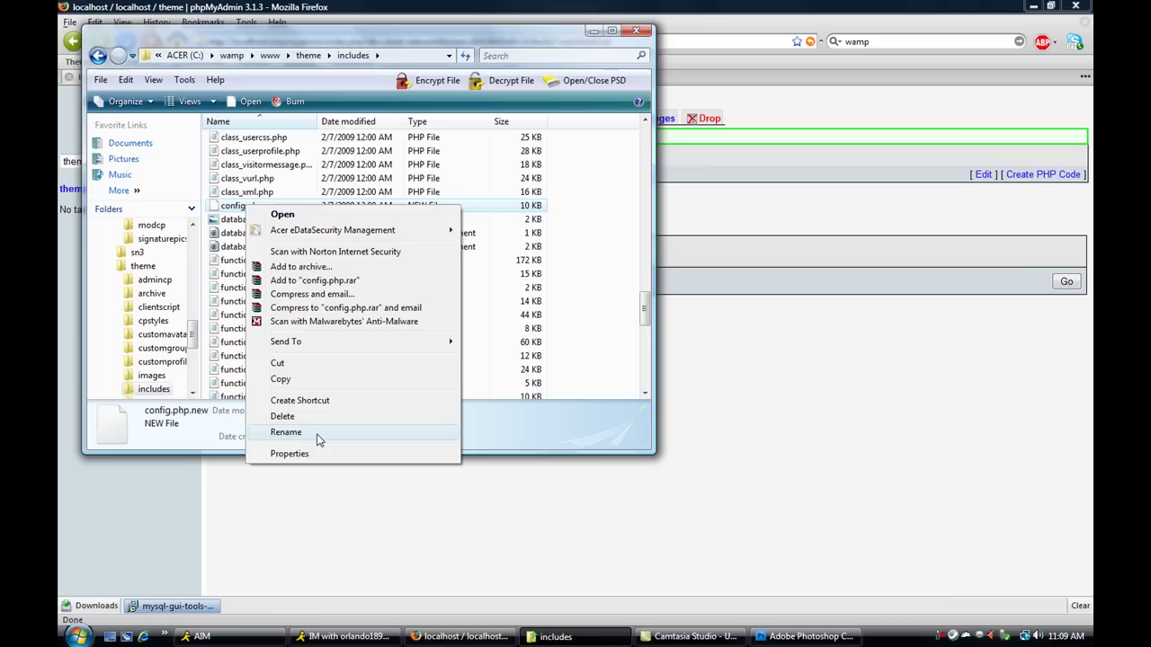
left_click(286, 431)
left_click(287, 206)
key("BackSpace")
key("BackSpace")
key("BackSpace")
key("BackSpace")
key("Return")
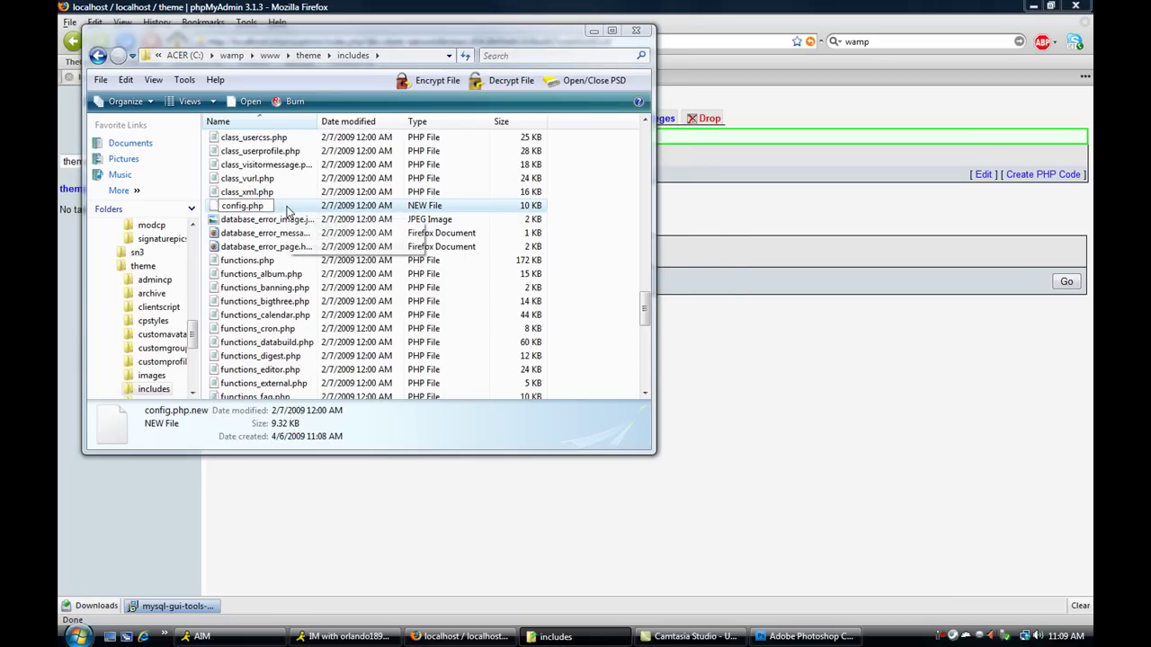
left_click(633, 327)
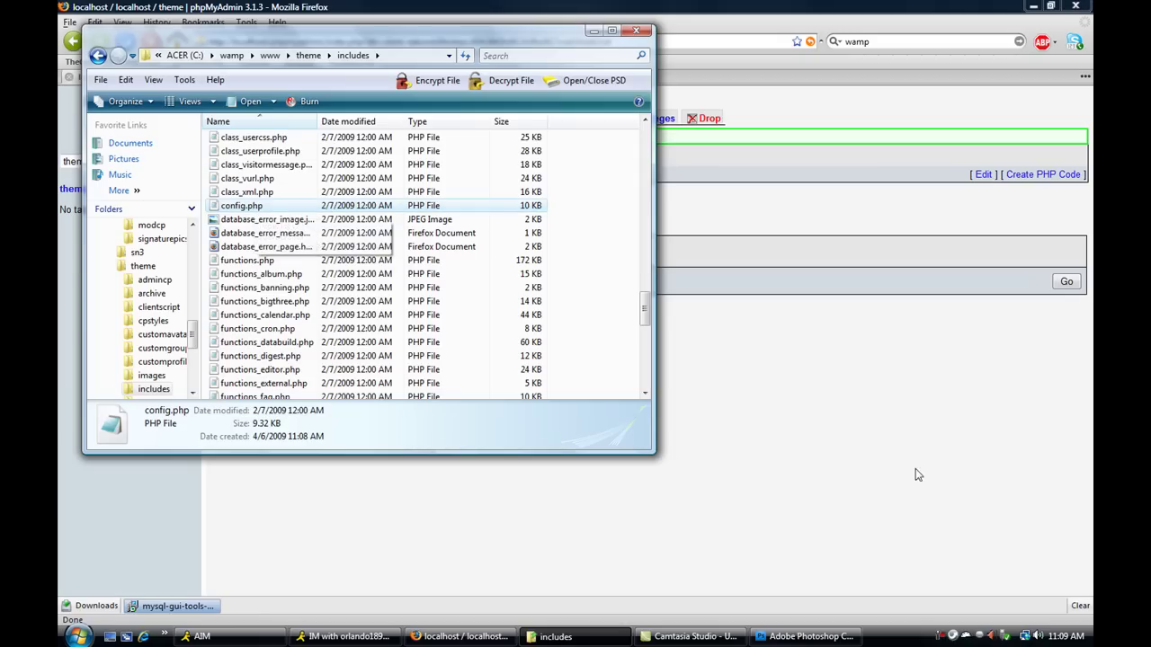
- Open config.php in Crimson Editor and replace the database name 'forum' with 'theme'
left_click(954, 636)
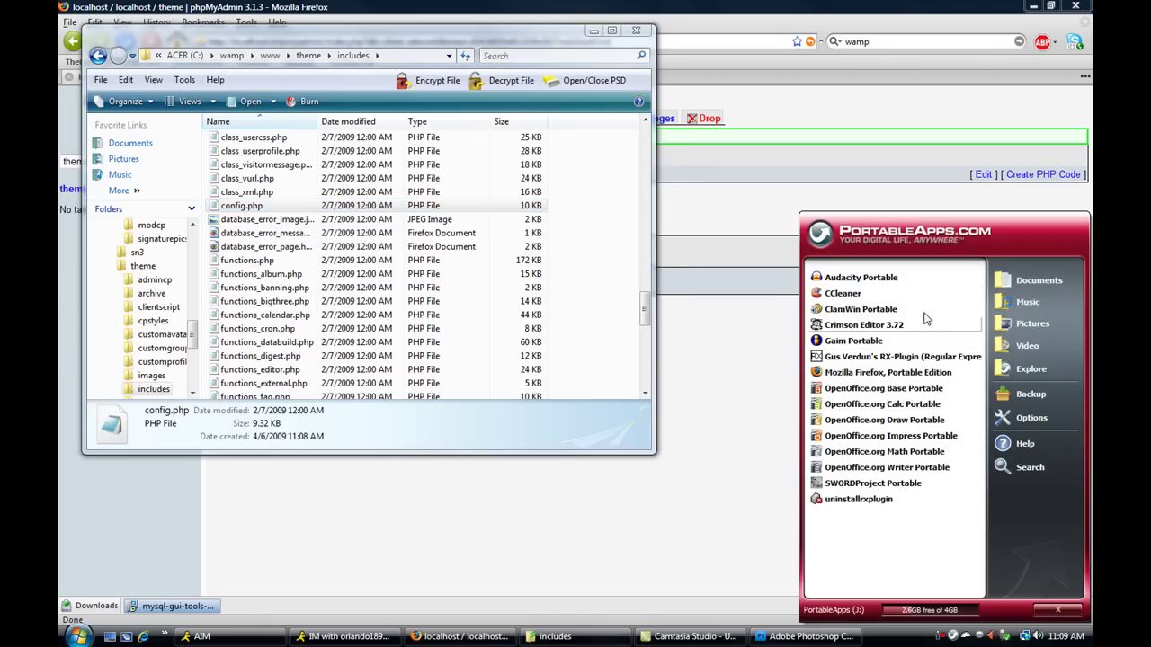
left_click(879, 329)
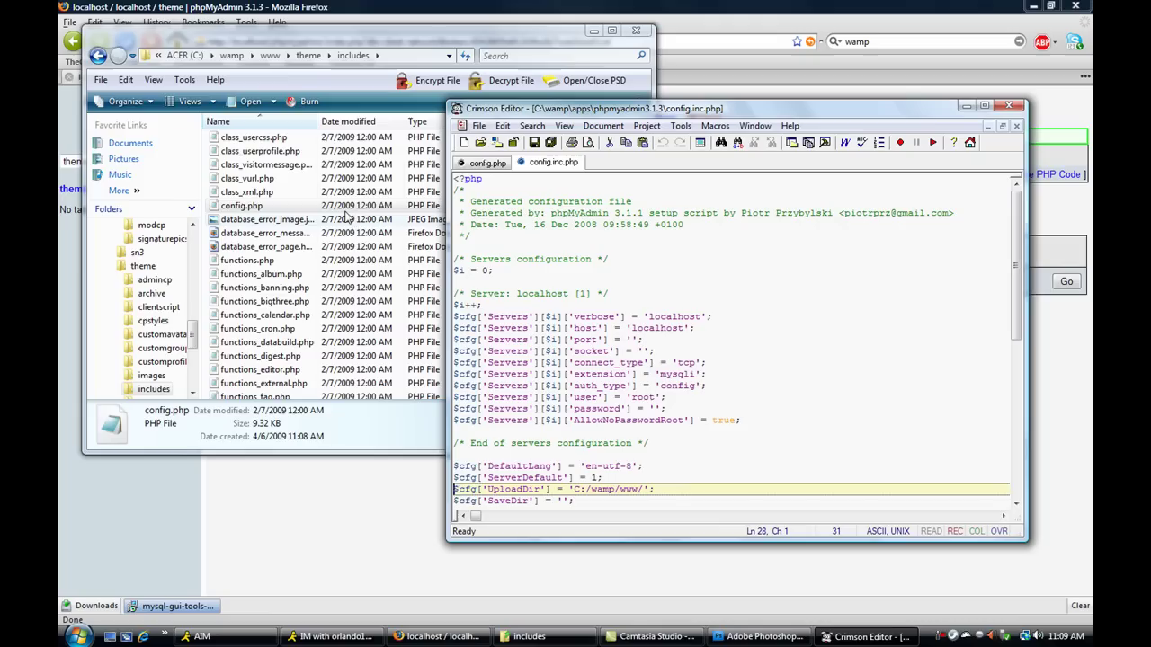
double_click(236, 205)
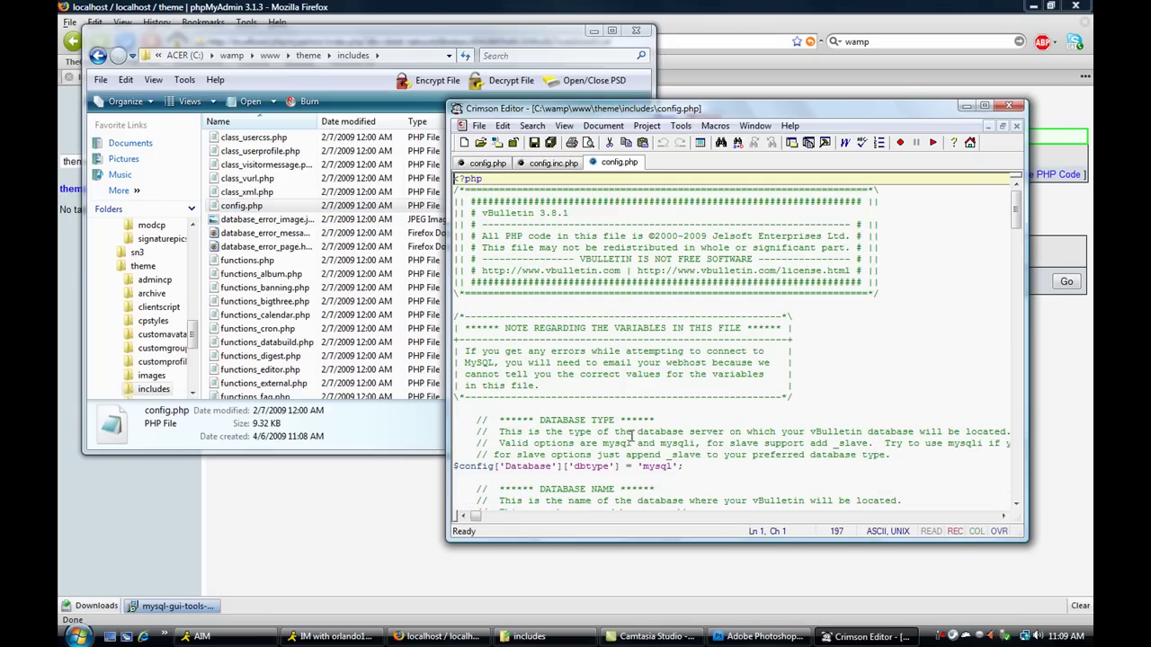
scroll(680, 286, "down", 4)
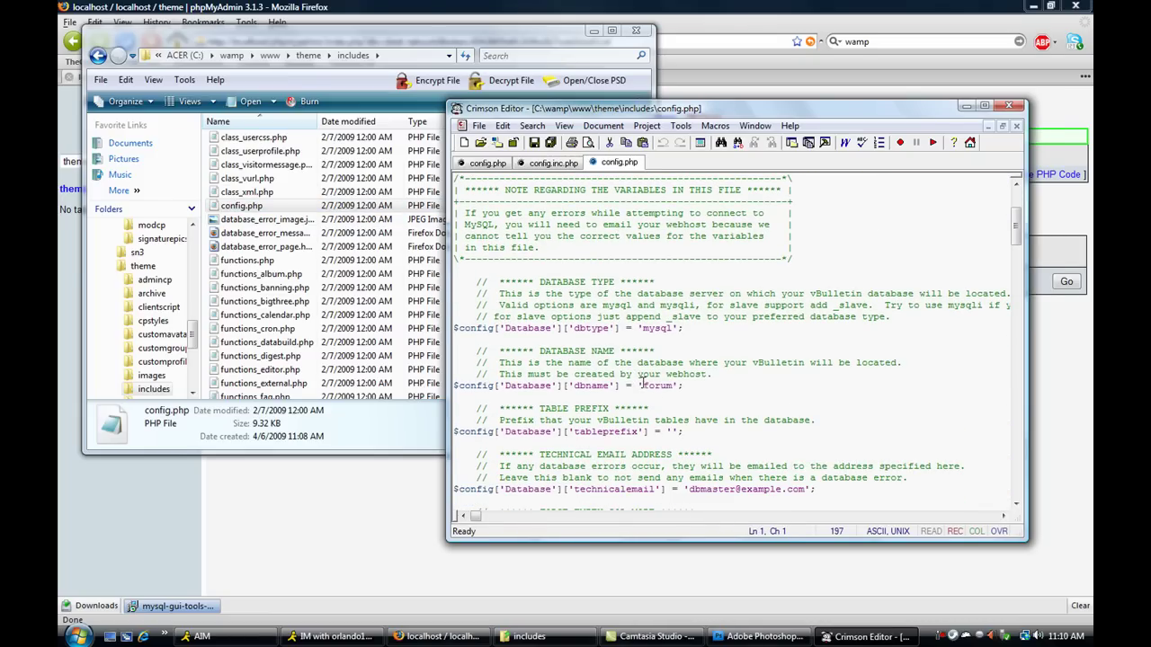
left_click_drag(642, 385, 673, 385)
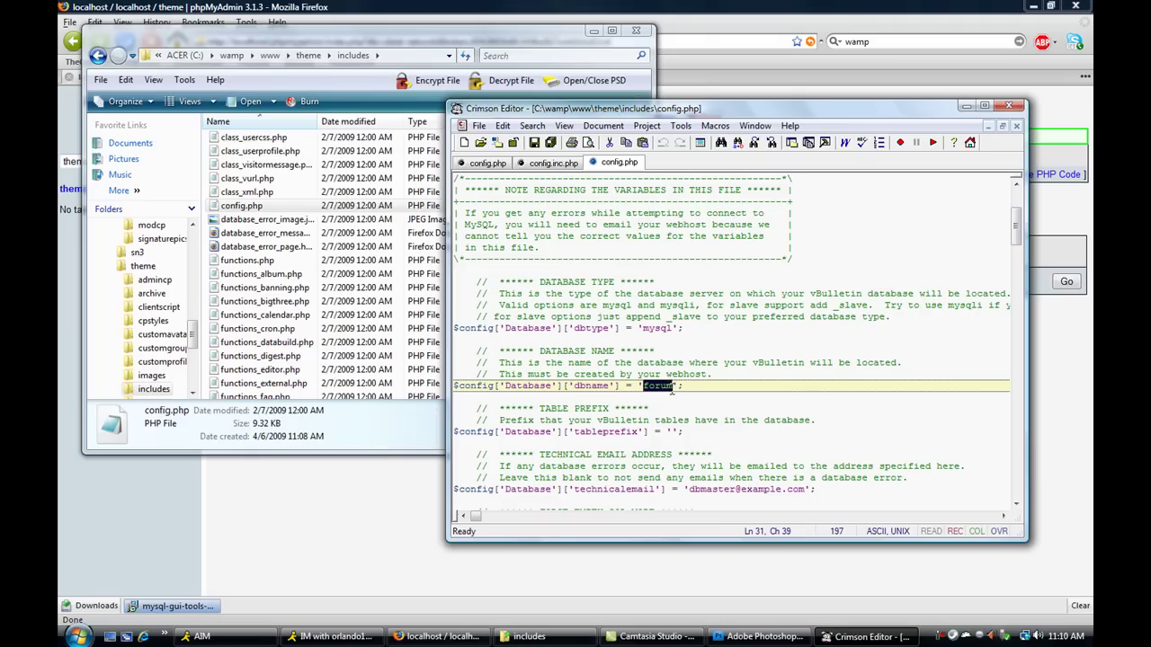
type("tgh")
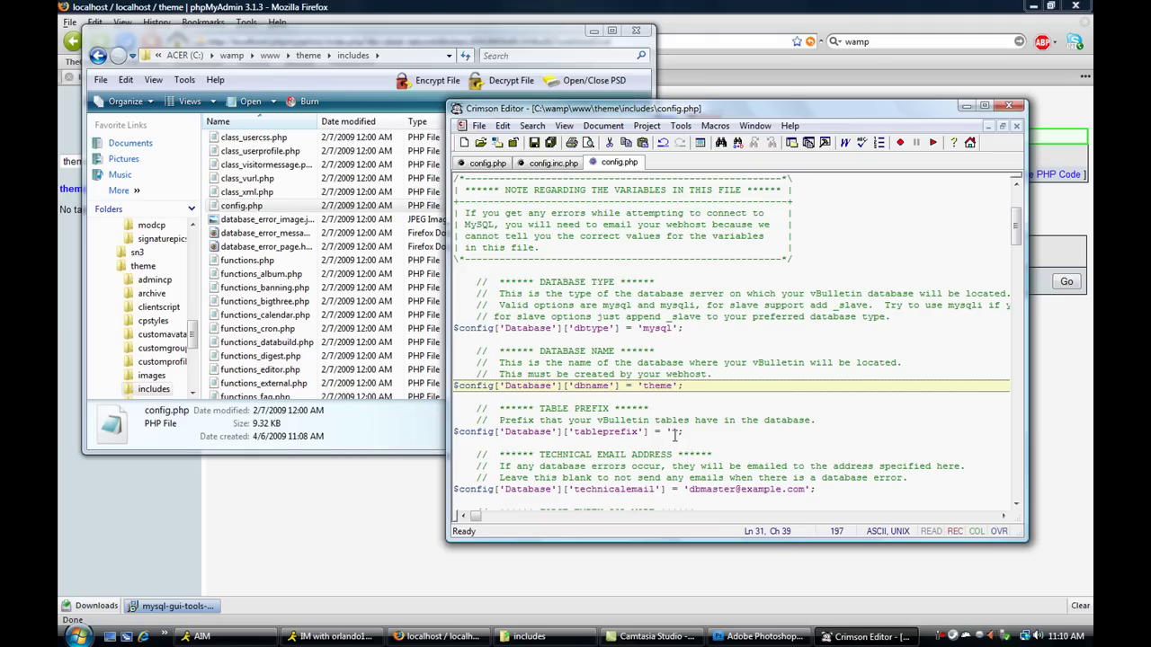
- Blank the technical email address and save config.php
left_click_drag(689, 489, 805, 493)
key("BackSpace")
scroll(712, 458, "down", 5)
scroll(670, 393, "down", 3)
scroll(683, 362, "down", 3)
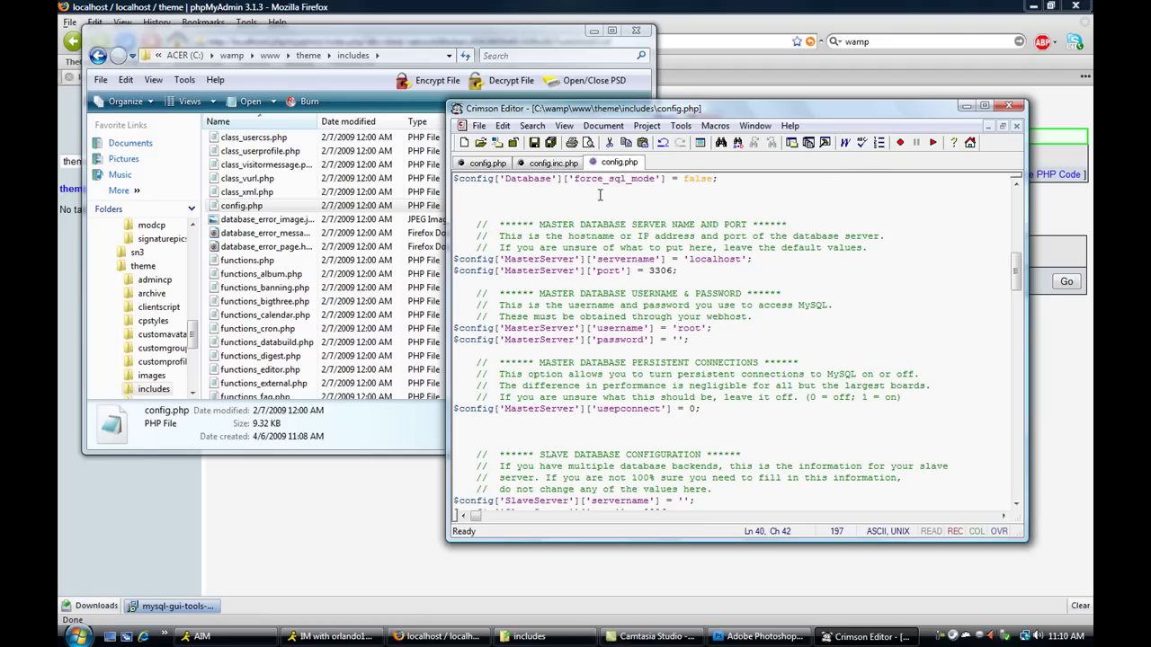
right_click(617, 169)
left_click(680, 263)
left_click(965, 106)
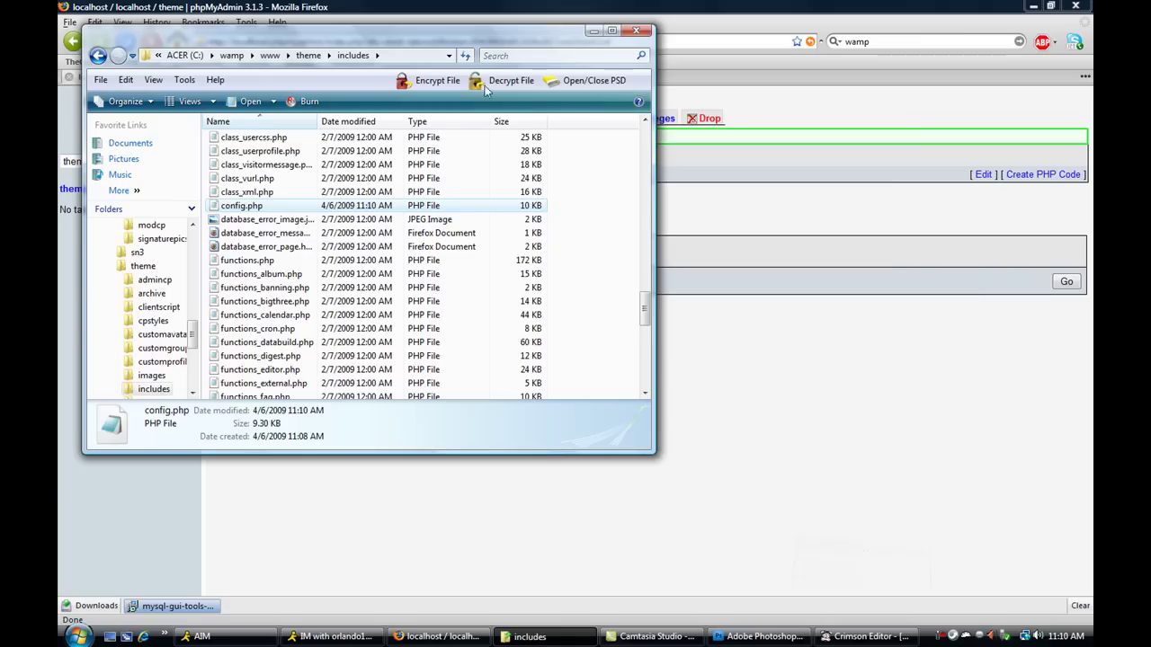
- Load the vBulletin install script at localhost/theme/install/install.php via the theme project
left_click(594, 32)
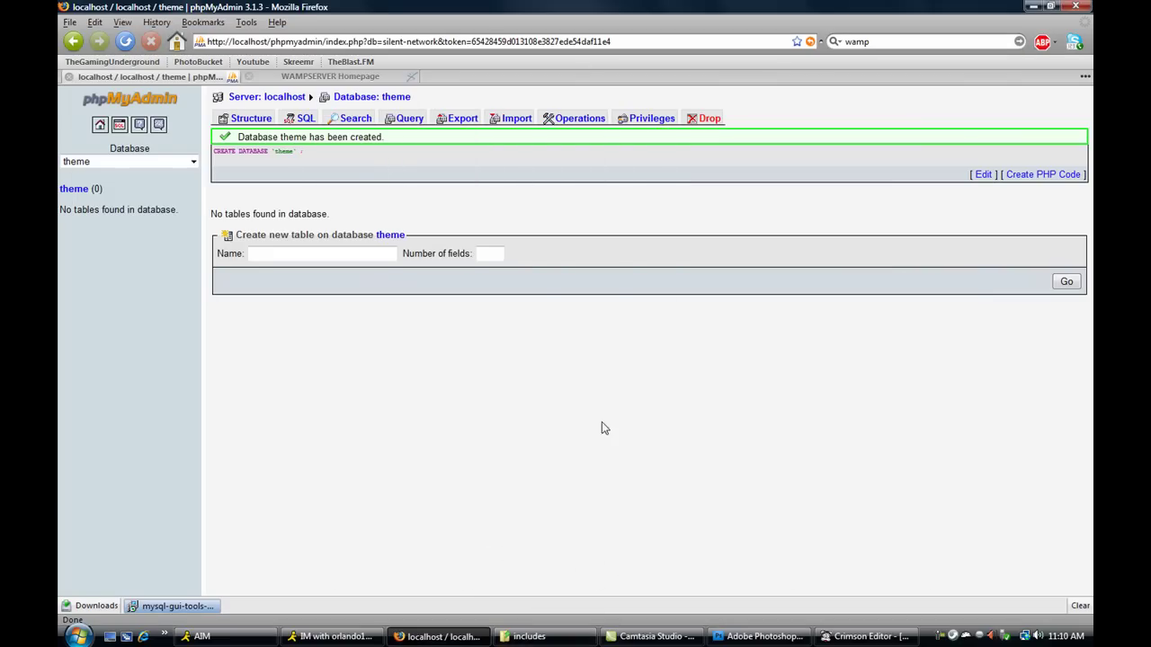
left_click(576, 634)
left_click(593, 31)
left_click(322, 77)
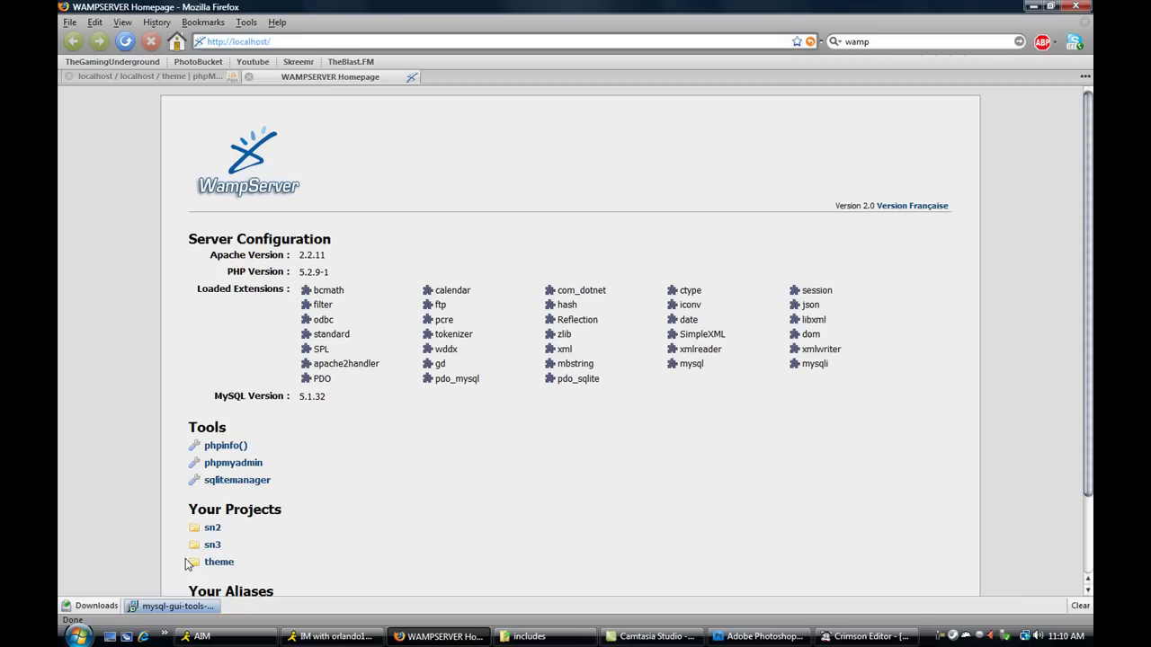
left_click(217, 562)
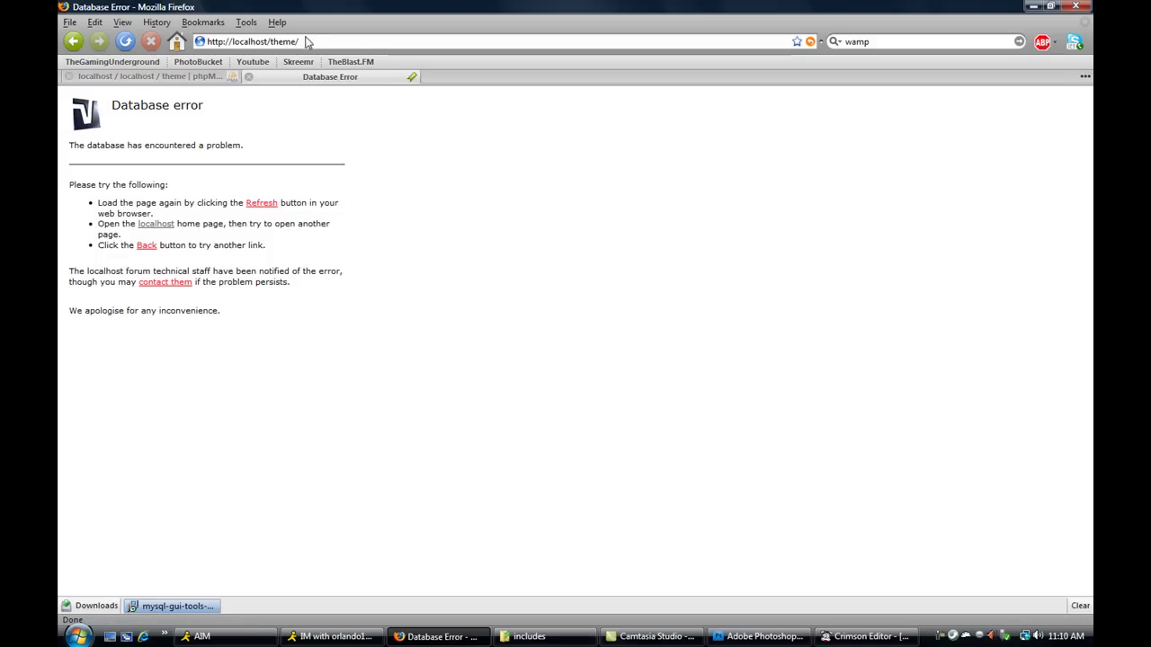
left_click(313, 41)
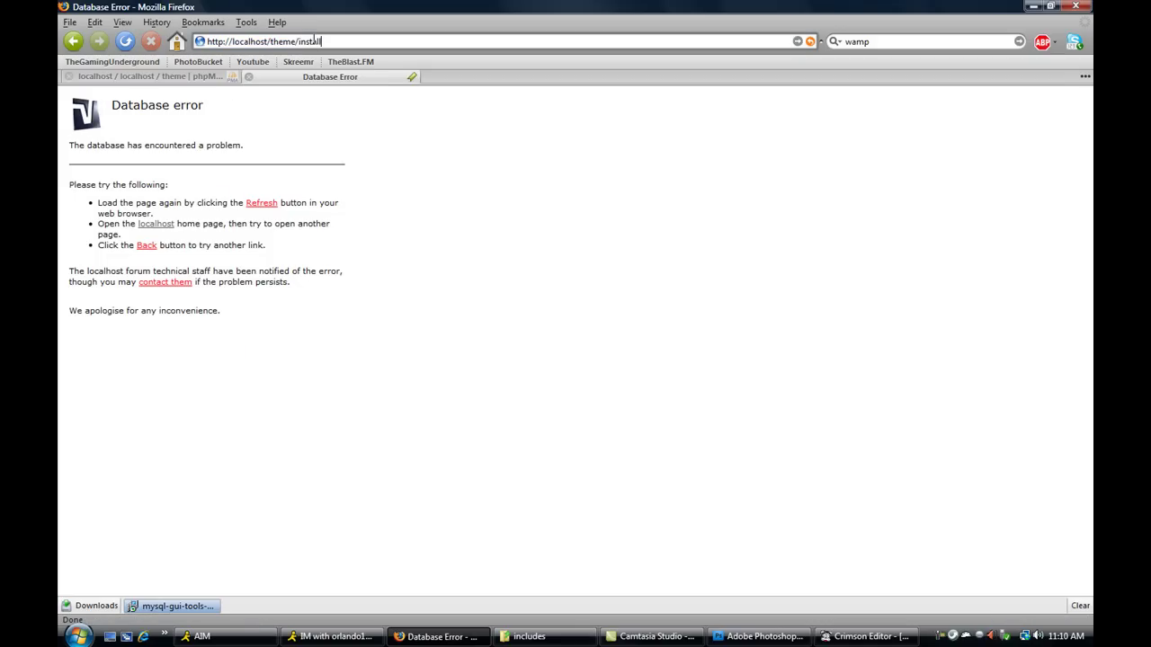
type("install/install.php")
key("Return")
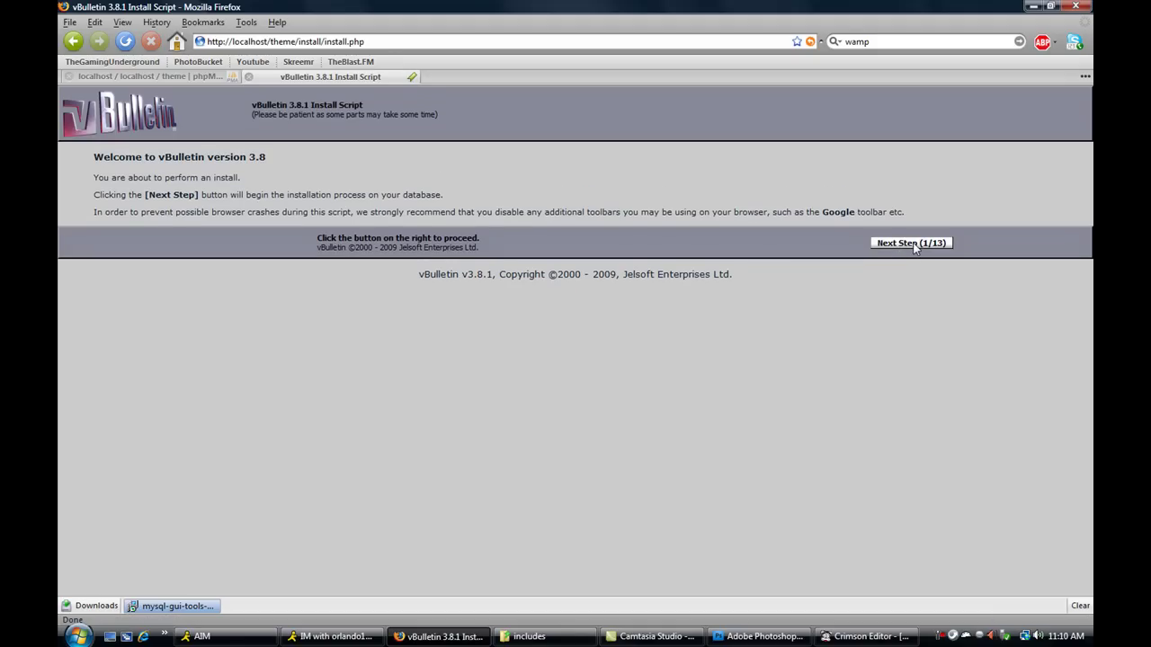
- Advance through config check, database connection, tables, default data, language, style and admin help imports
left_click(911, 244)
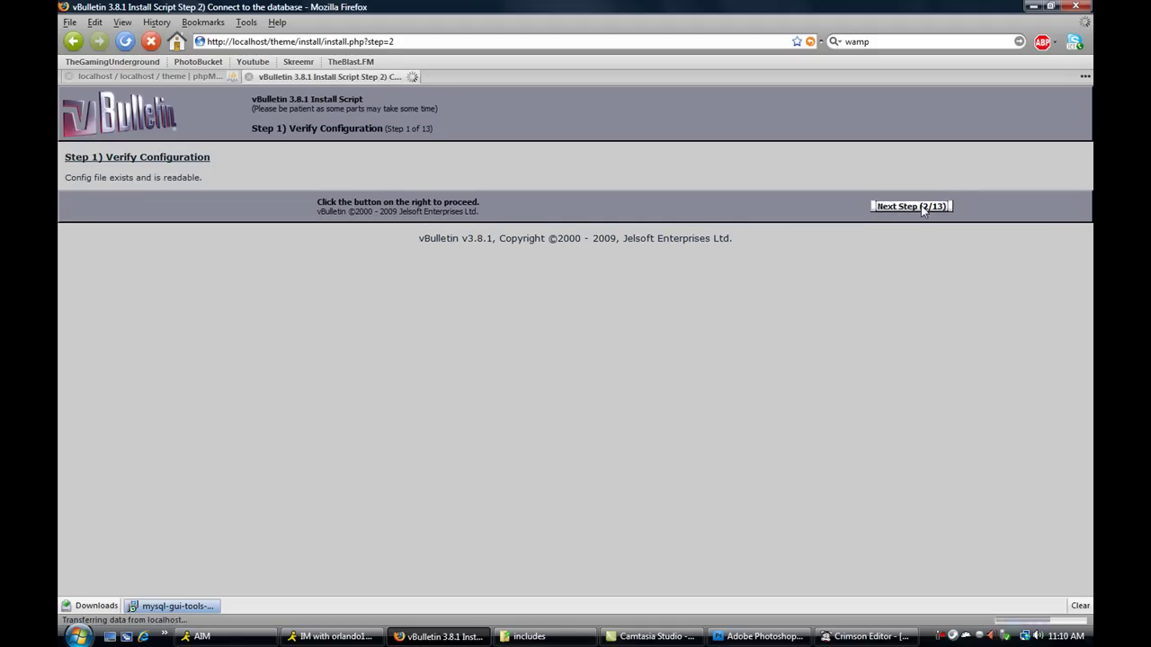
left_click(922, 207)
left_click(914, 243)
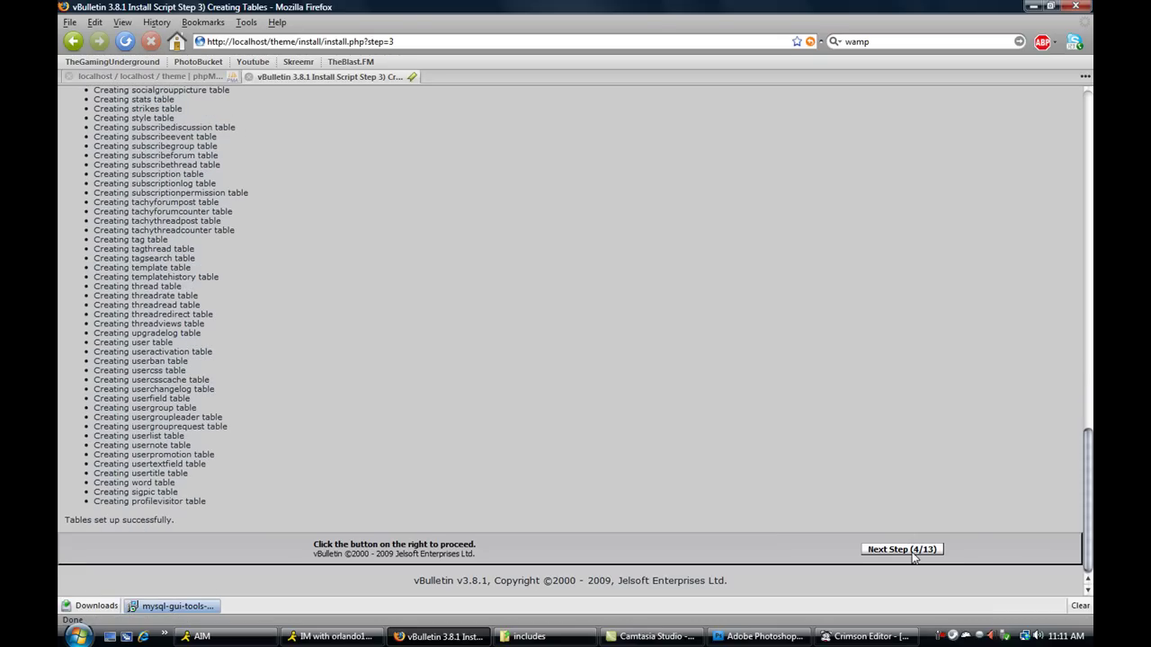
left_click(915, 550)
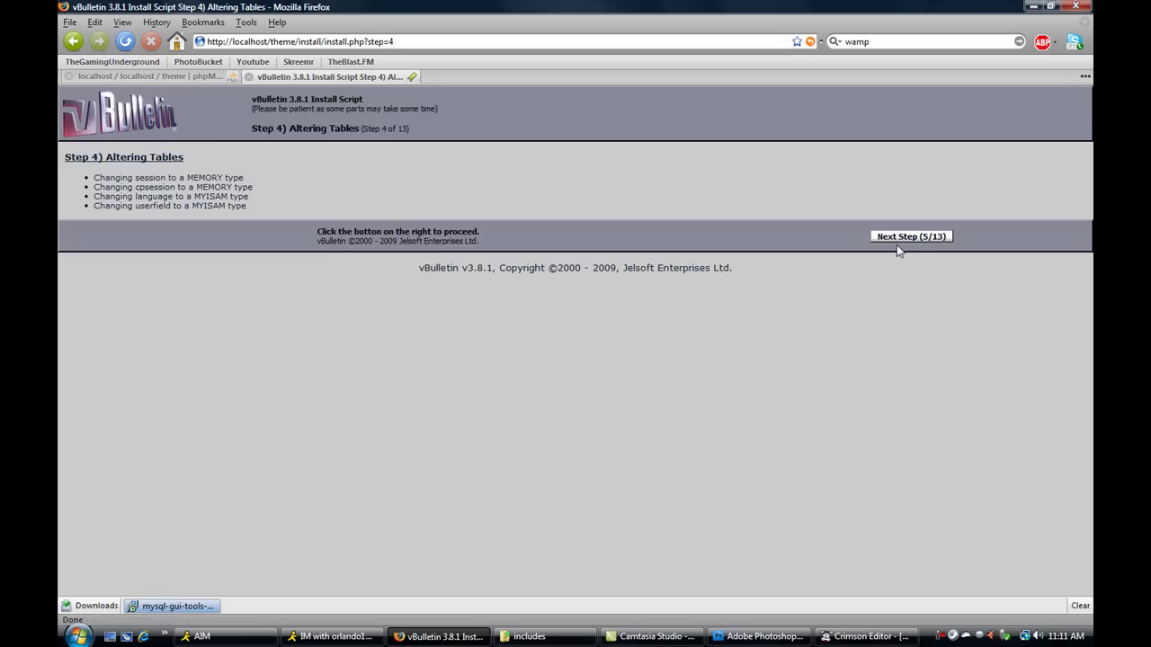
left_click(910, 239)
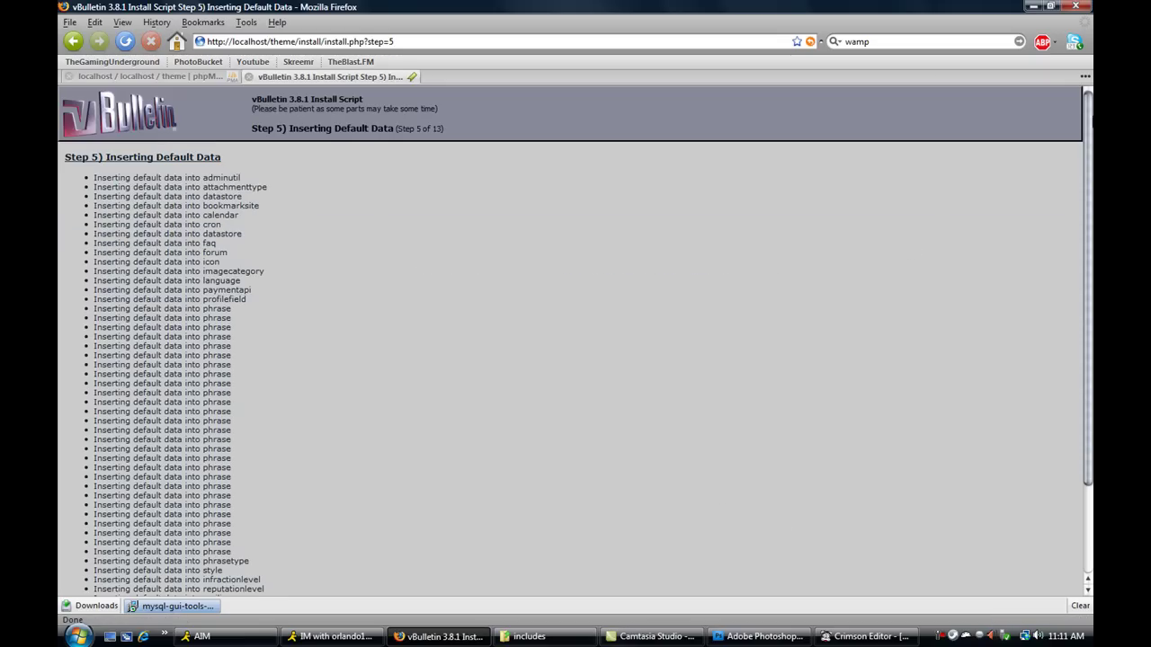
left_click(921, 549)
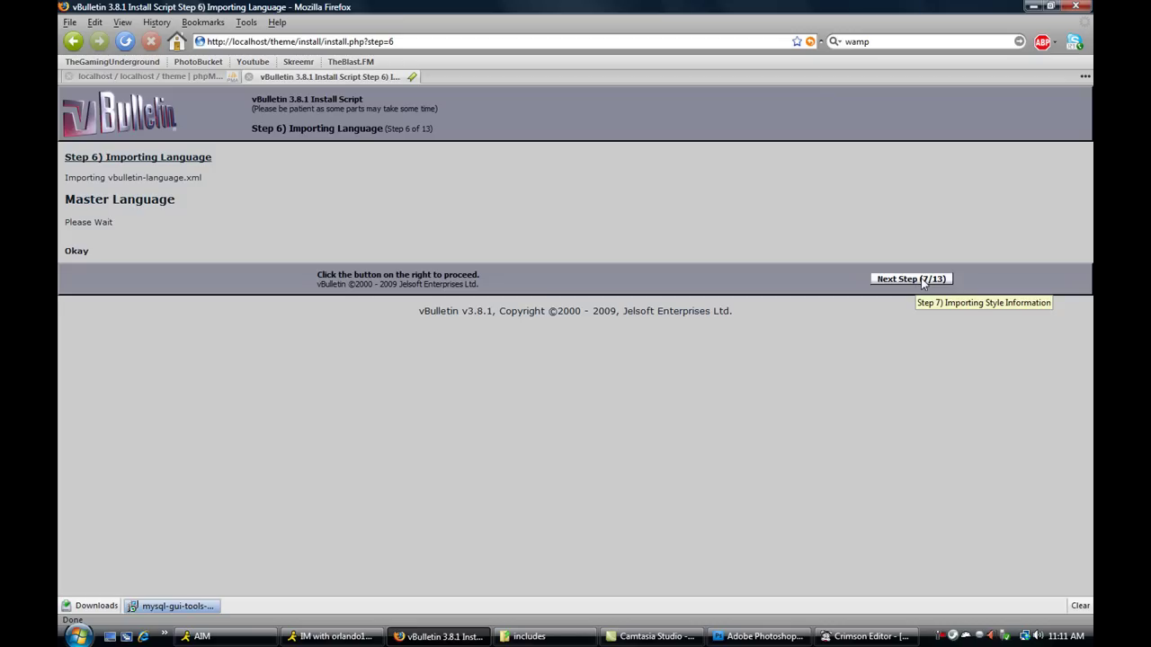
left_click(922, 282)
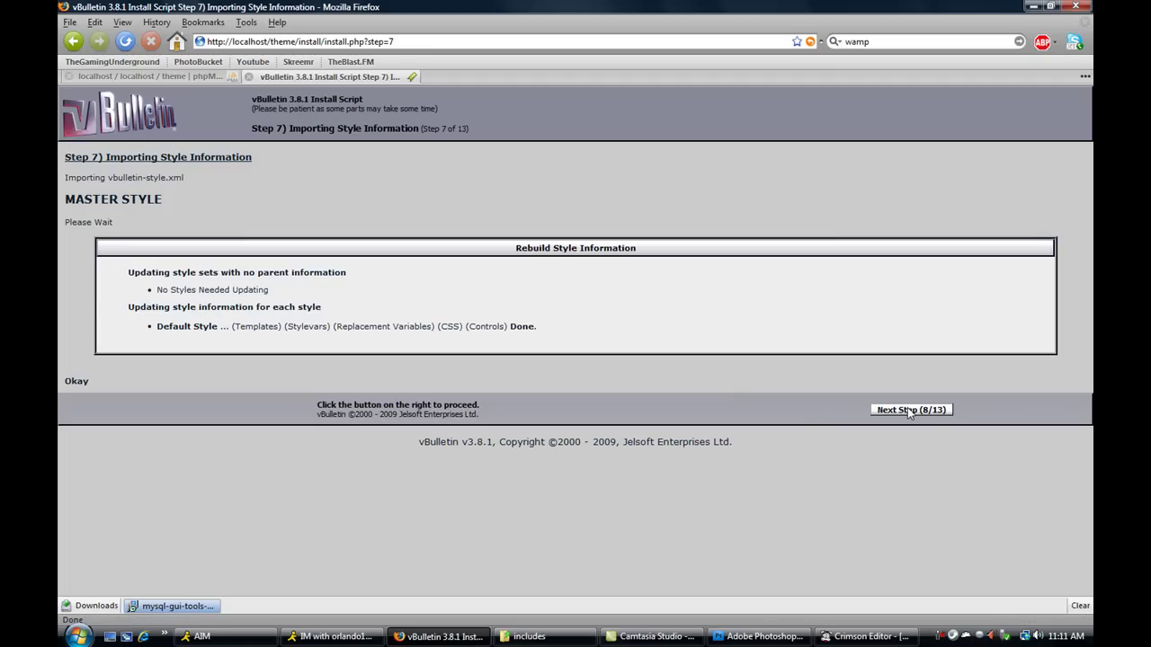
left_click(909, 410)
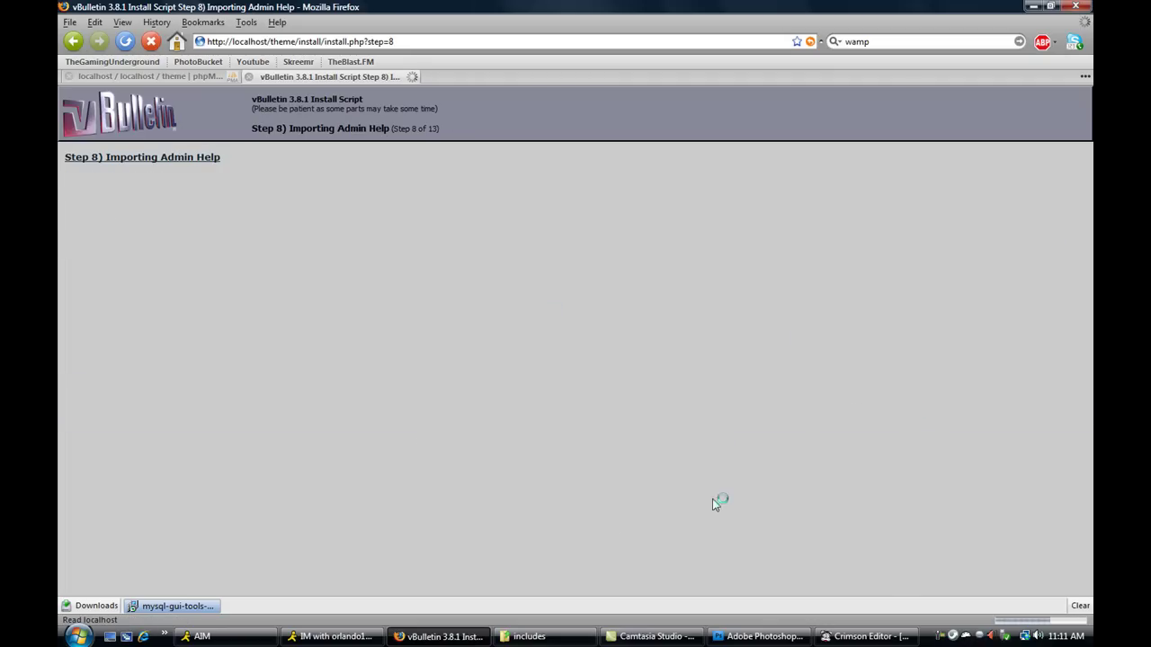
left_click(904, 219)
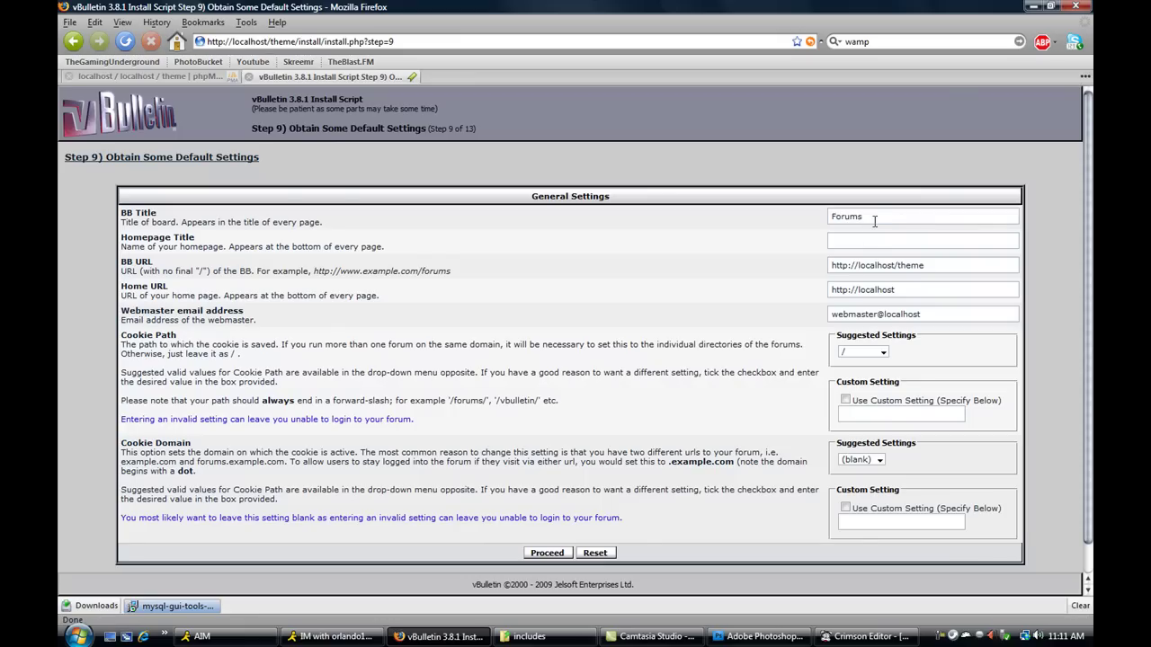
- Replace the BB Title 'Forums' with 'GreaterGood Designs' and submit the default settings
left_click_drag(901, 218, 781, 233)
key("ctrl+f")
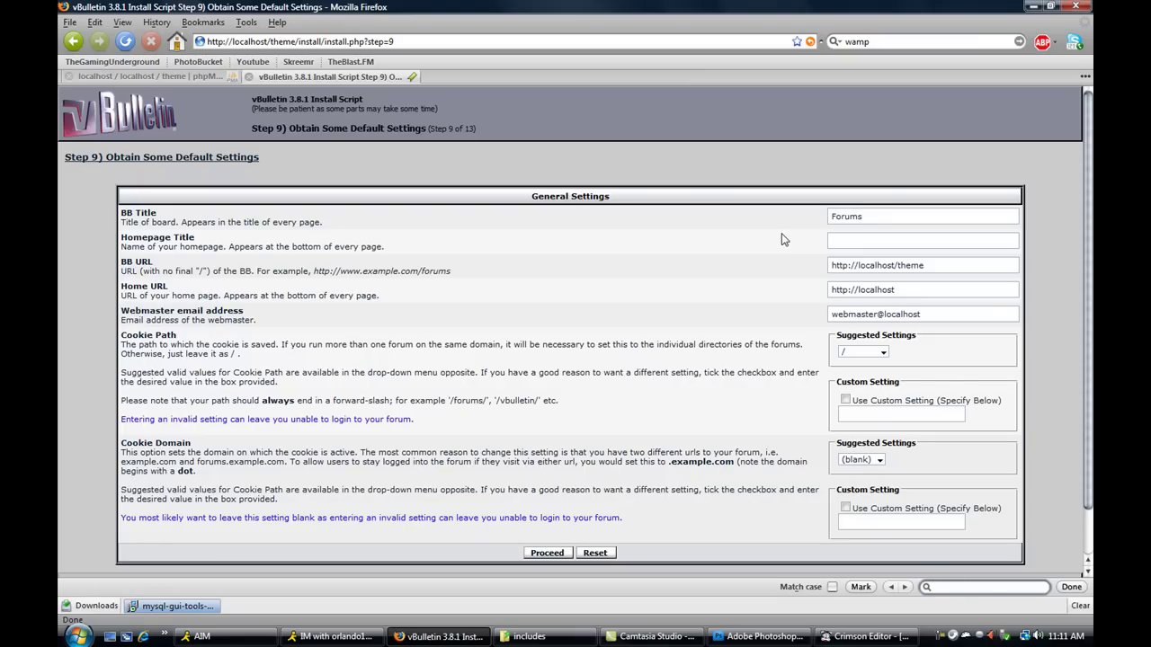
left_click(1073, 586)
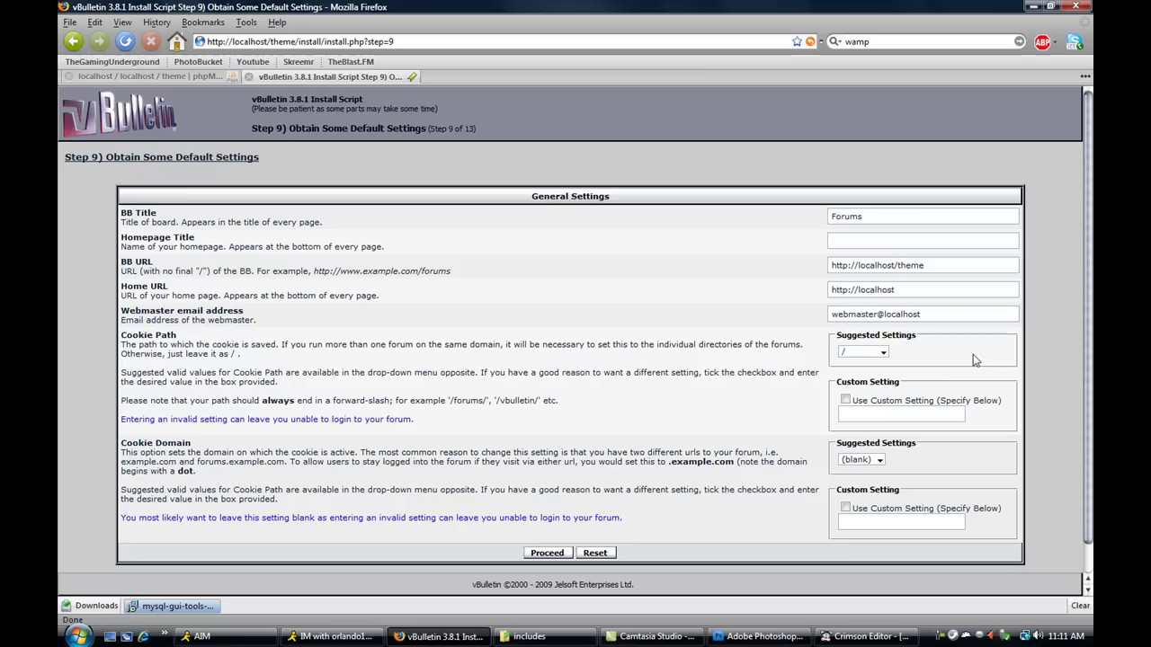
left_click_drag(871, 217, 791, 219)
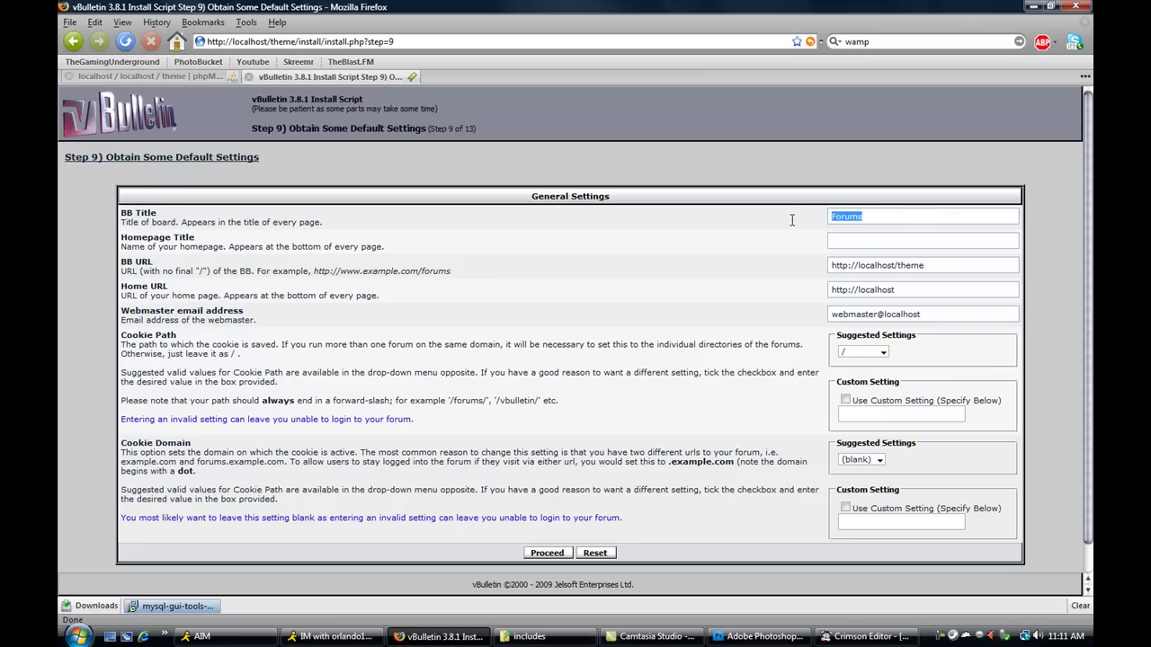
type("GreaterGood Designs")
left_click(545, 554)
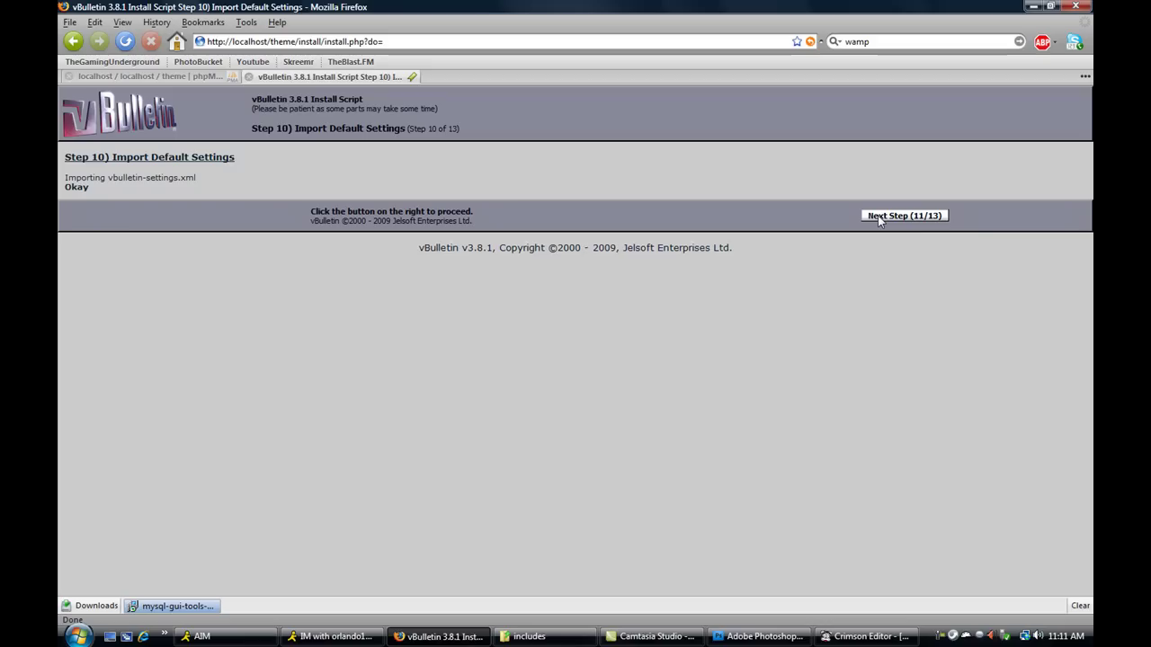
- Enter the administrator's password and e-mail, submit the account, and reach Install Complete (13/13)
left_click(881, 216)
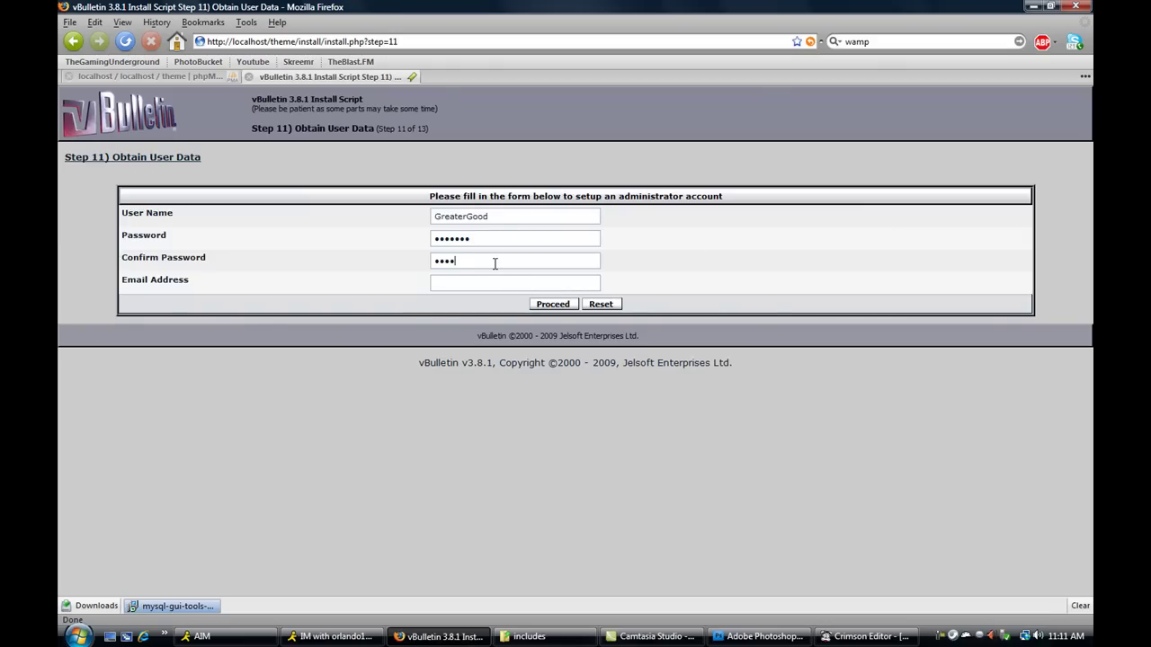
type("•••")
type("greater")
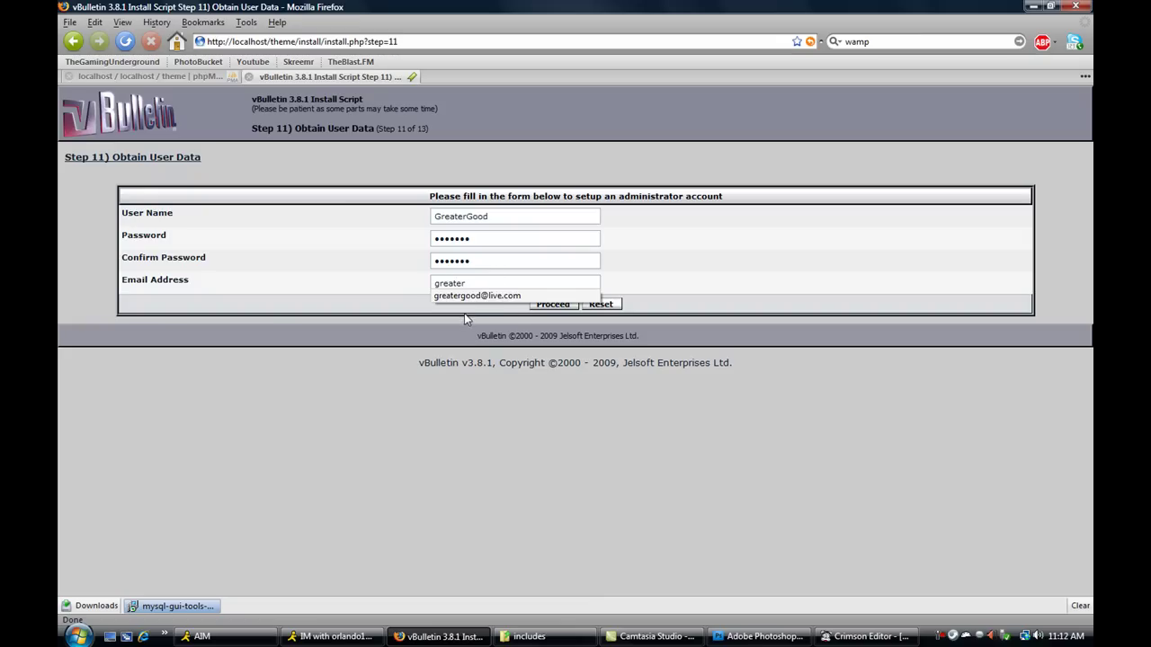
left_click(476, 296)
left_click(554, 304)
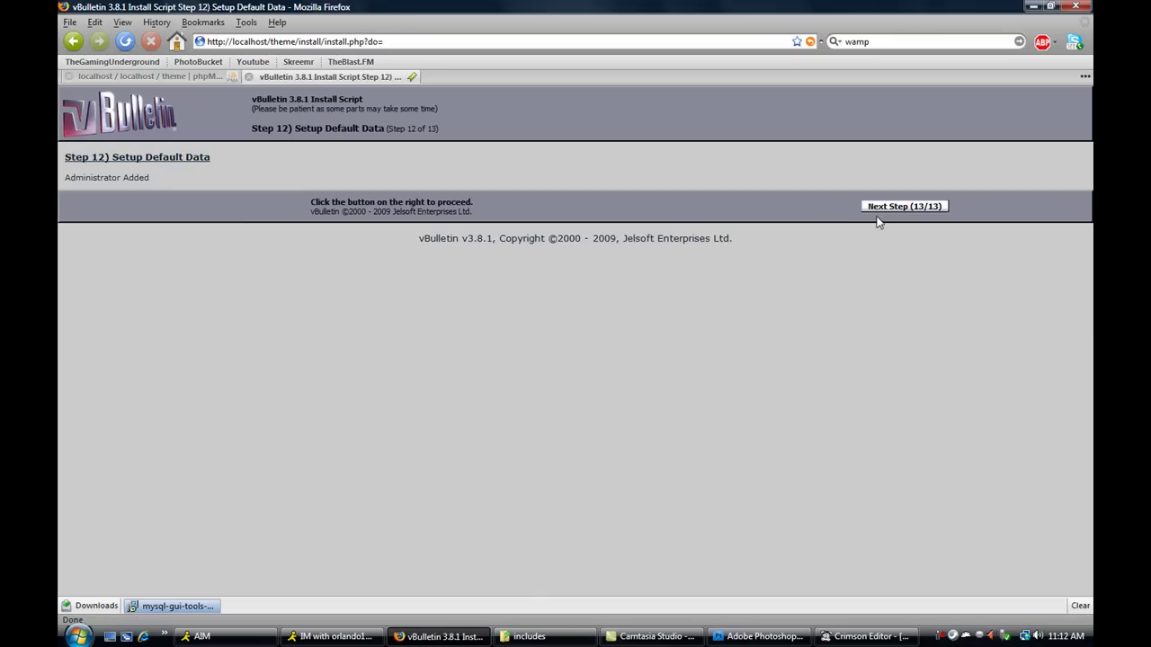
left_click(890, 207)
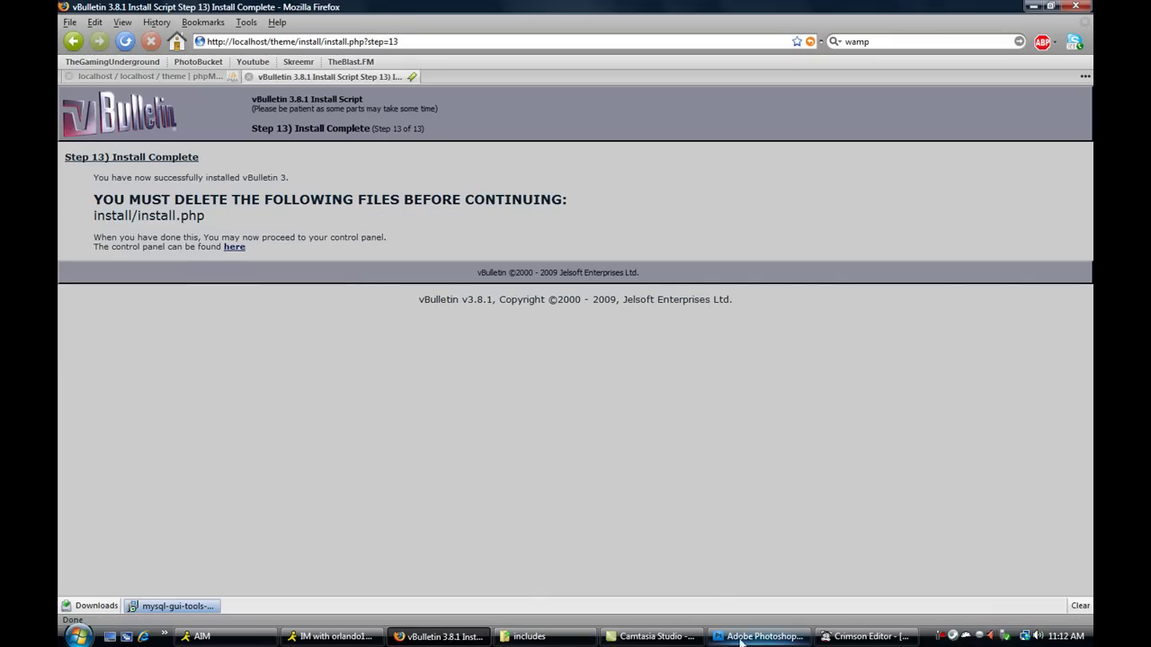
- In Explorer's theme\install folder, delete init.php and install.php to the Recycle Bin
left_click(529, 636)
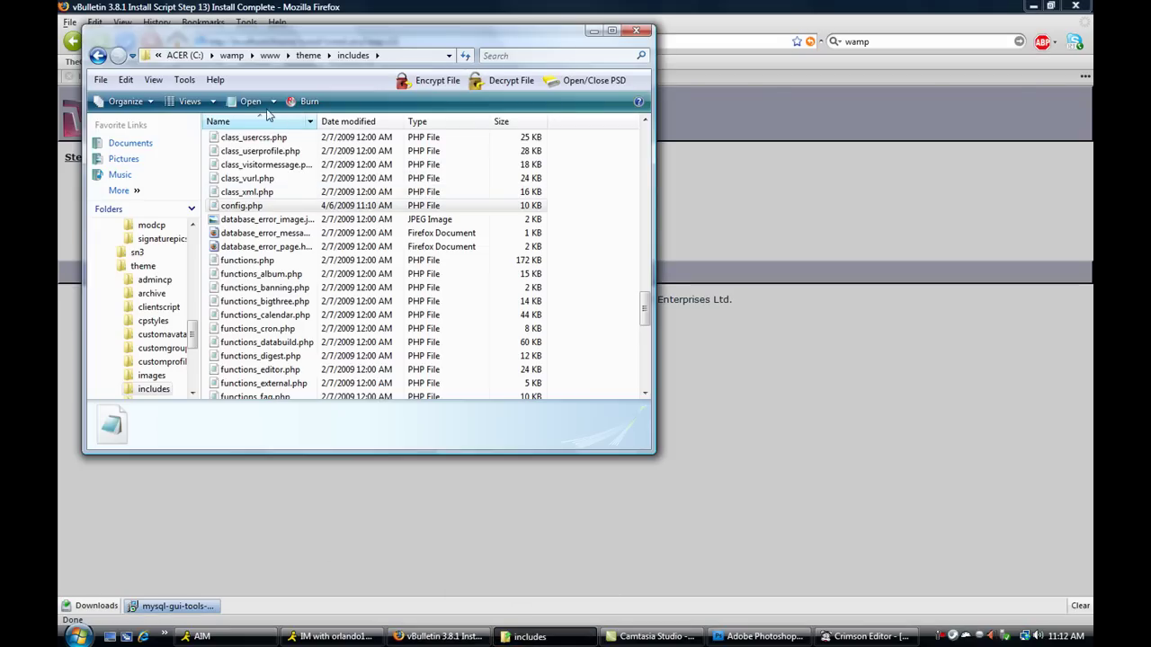
left_click(309, 55)
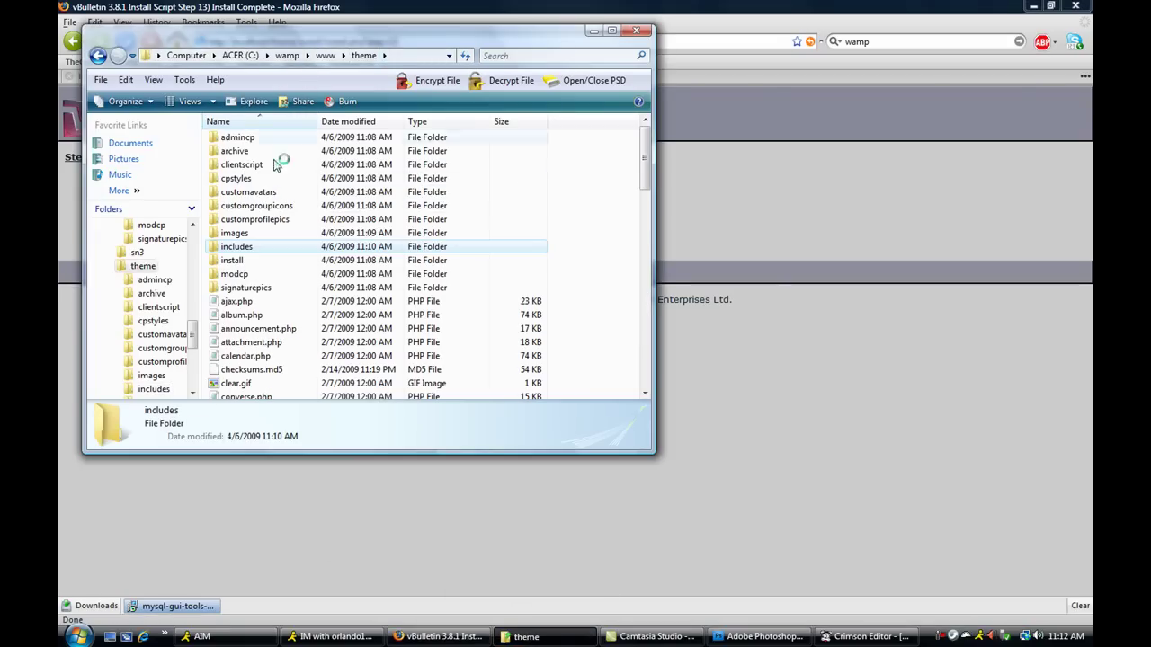
left_click(237, 261)
left_click(258, 180)
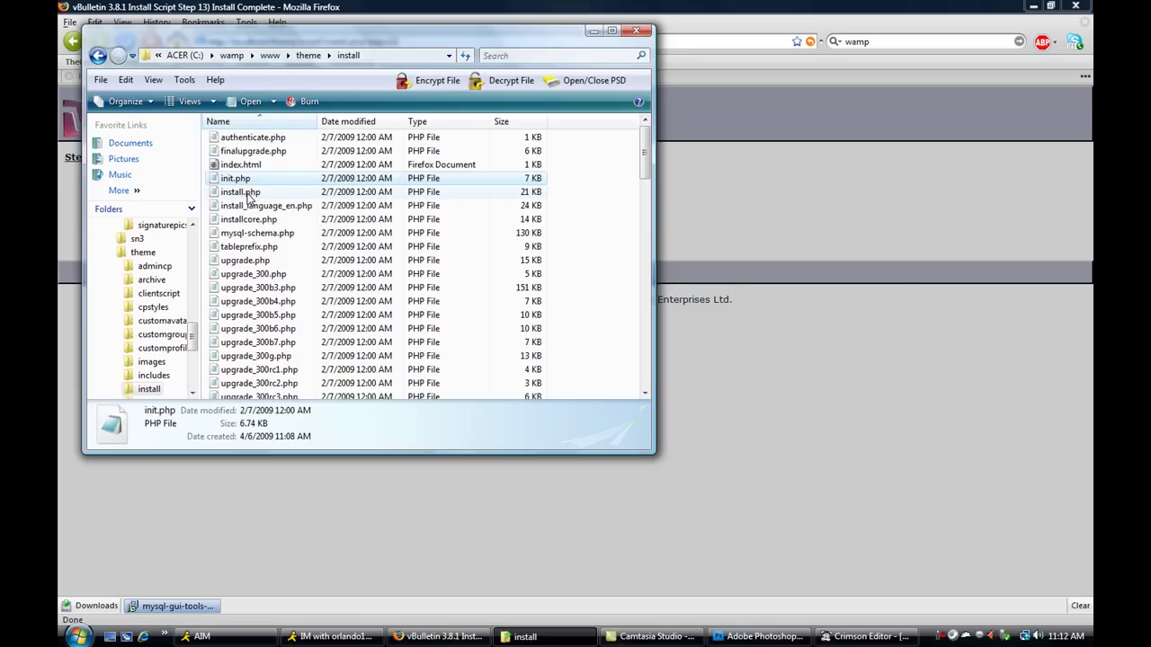
left_click(241, 192, "shift")
right_click(245, 181)
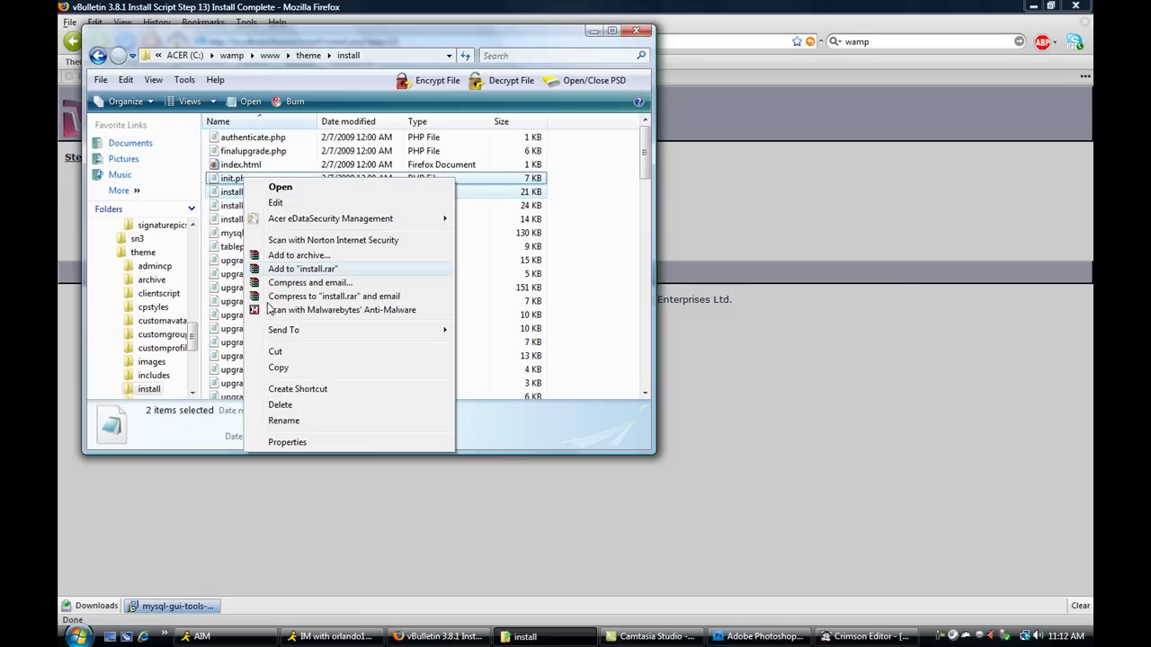
left_click(280, 406)
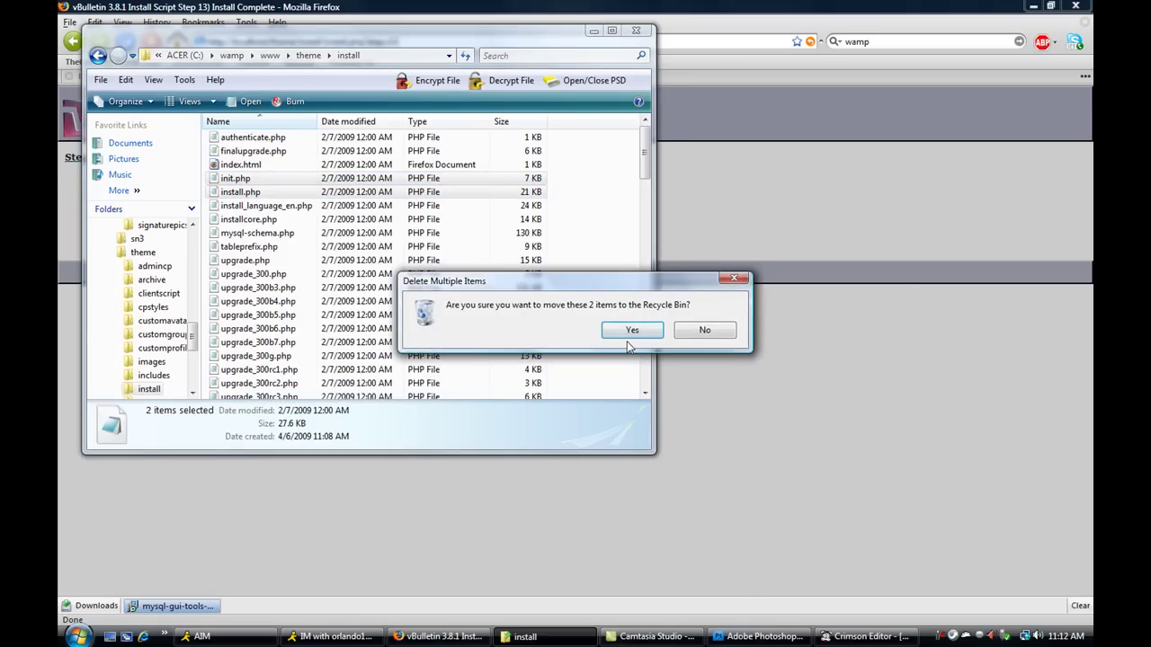
left_click(631, 331)
left_click(594, 31)
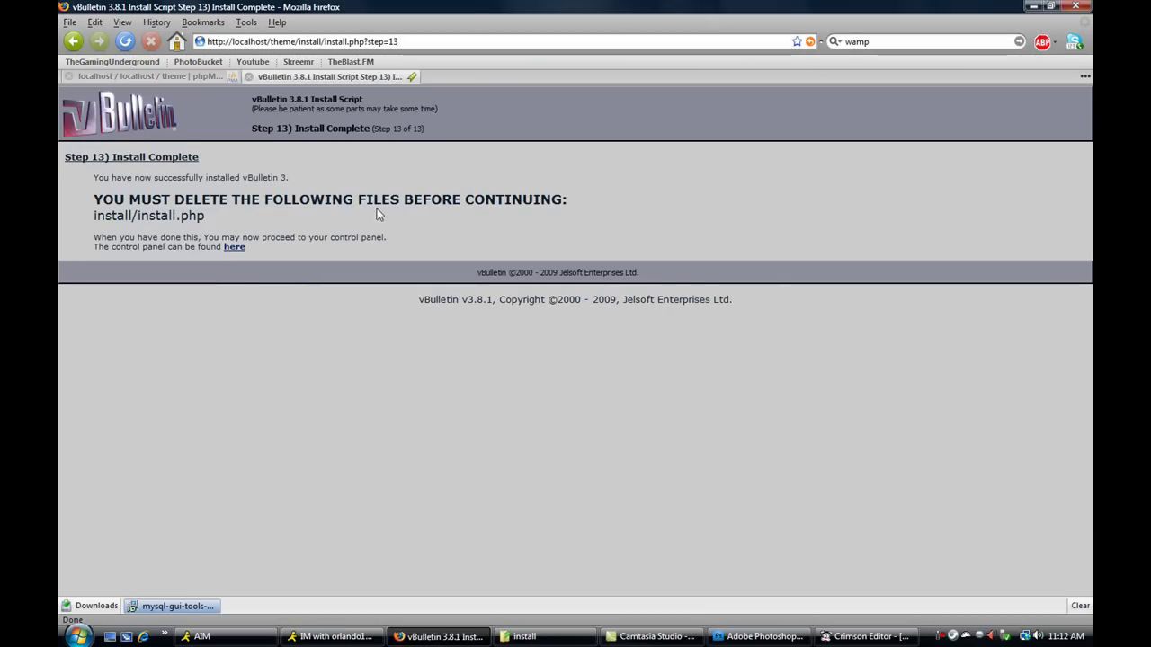
- Log in to the vBulletin Admin CP and open the Forum Home Page link in a new tab
left_click(233, 249)
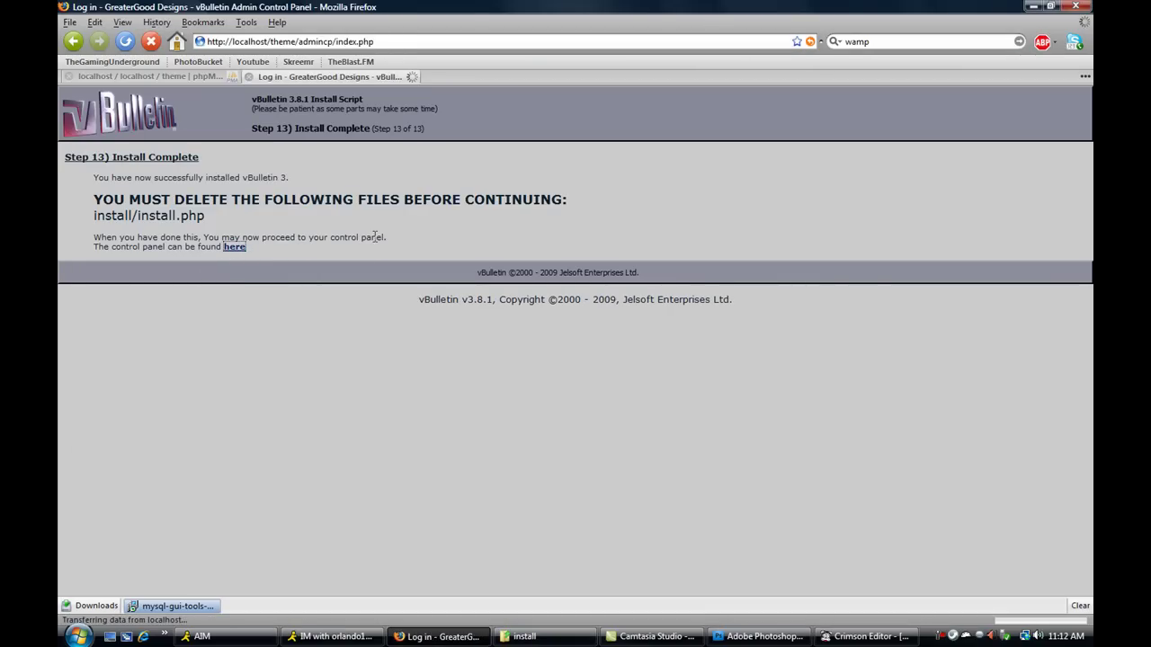
left_click(542, 258)
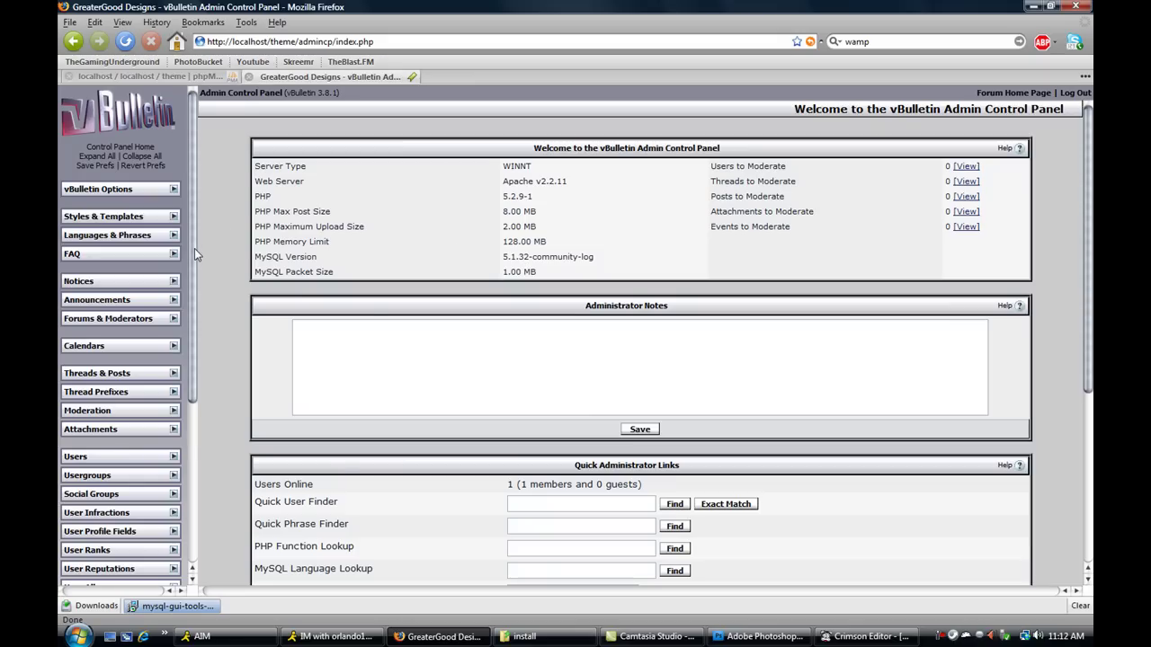
right_click(1028, 96)
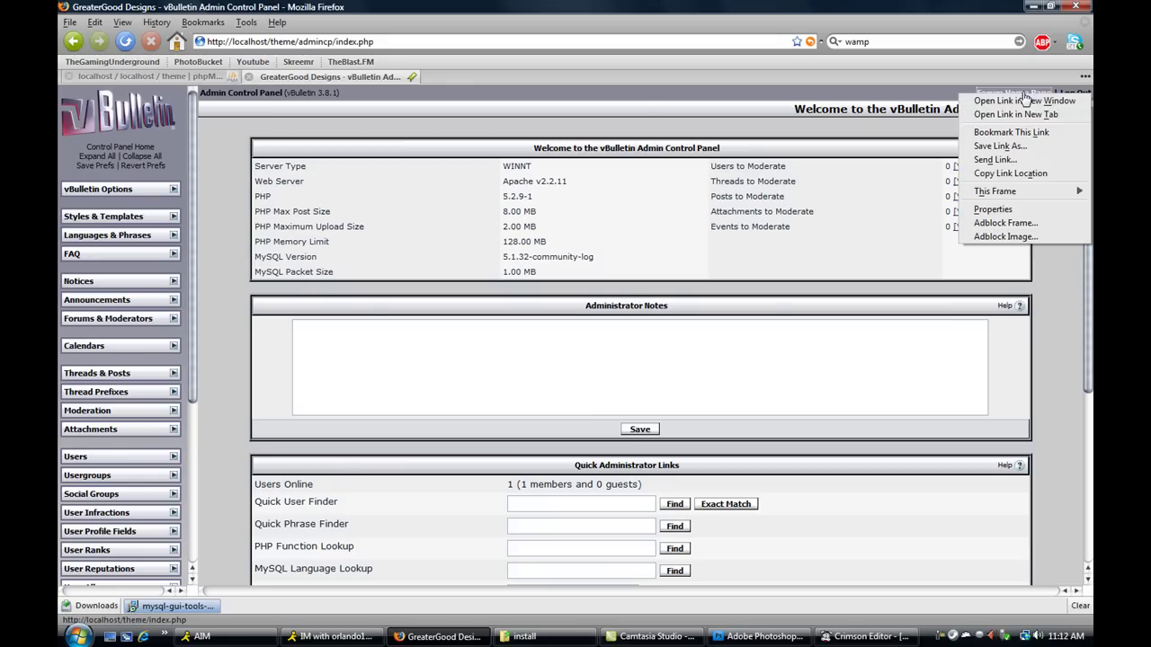
left_click(1016, 114)
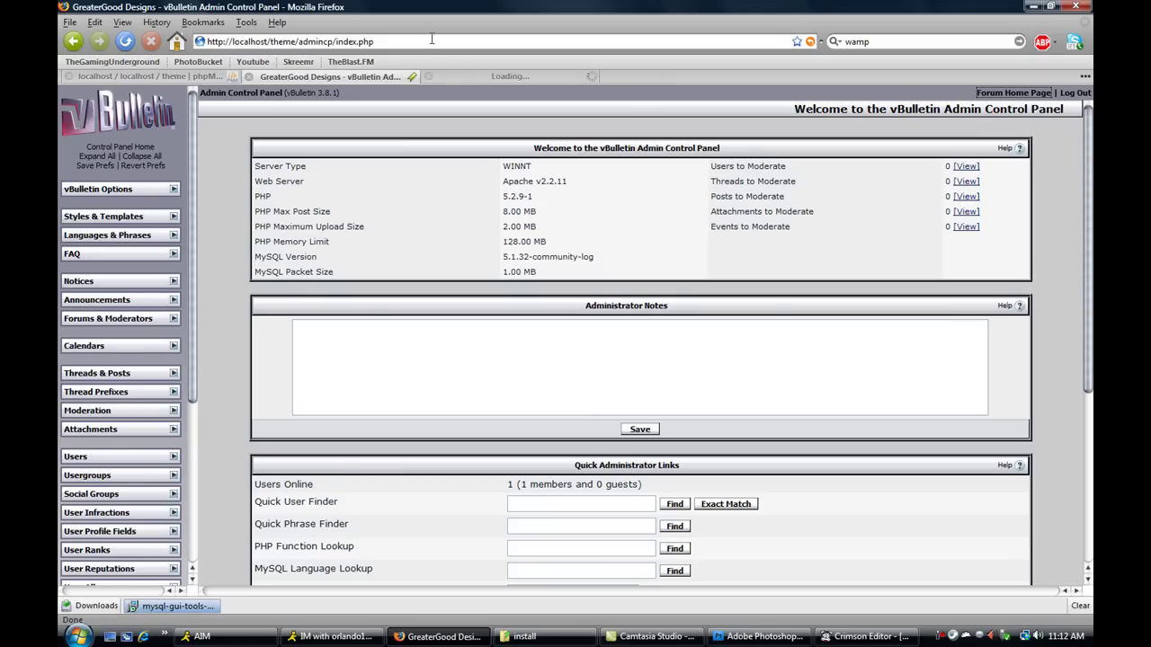
left_click(477, 76)
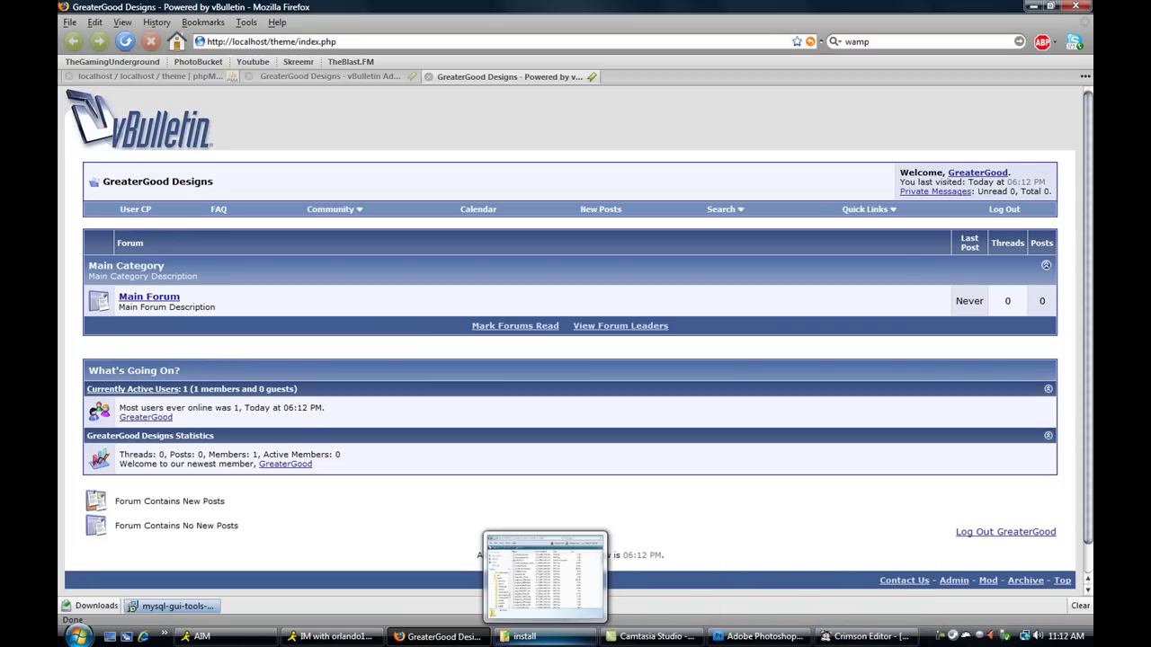
- Go to theme\images\gradients in Explorer and drag gradient_thead.gif into Photoshop
left_click(550, 640)
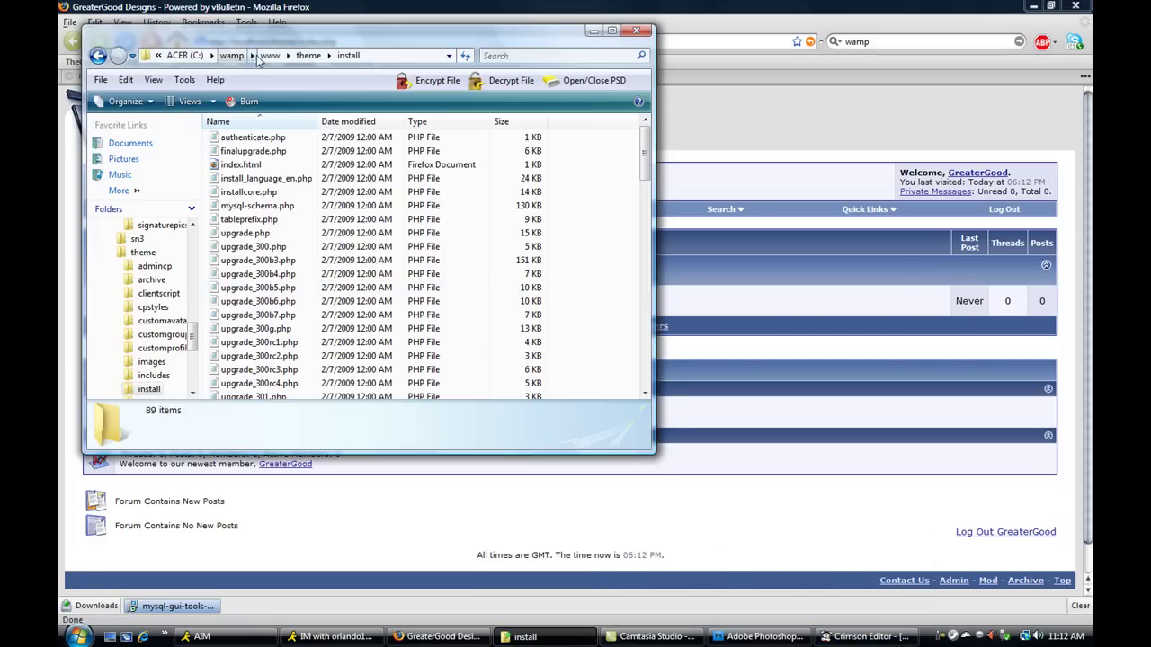
left_click(308, 55)
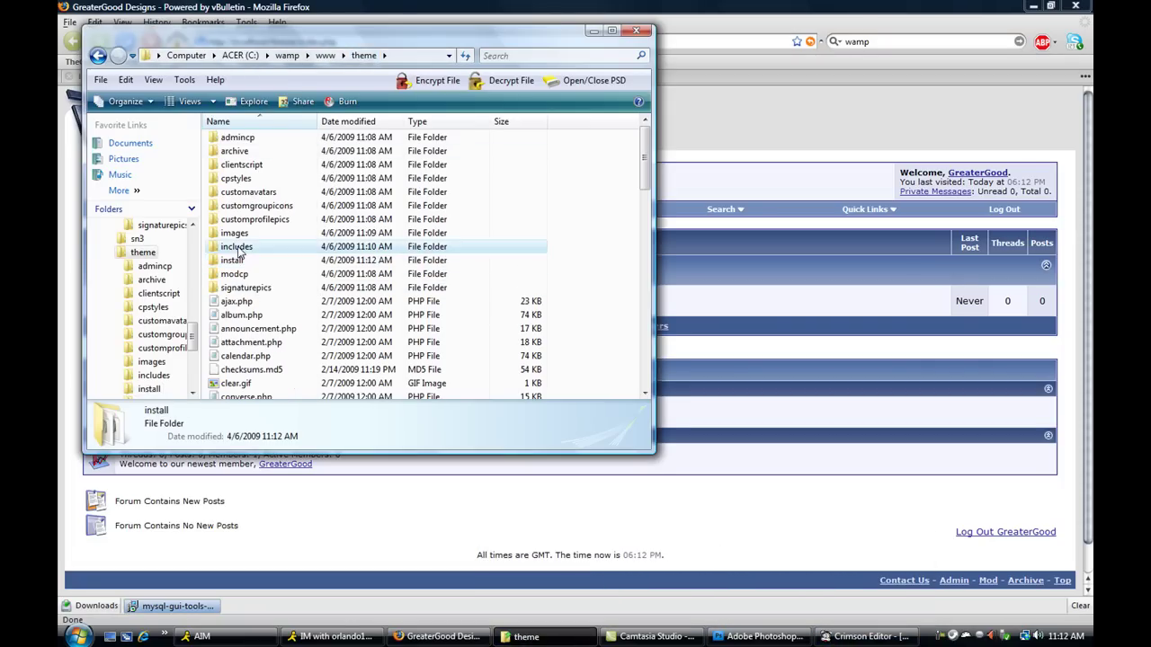
left_click(238, 252)
double_click(236, 234)
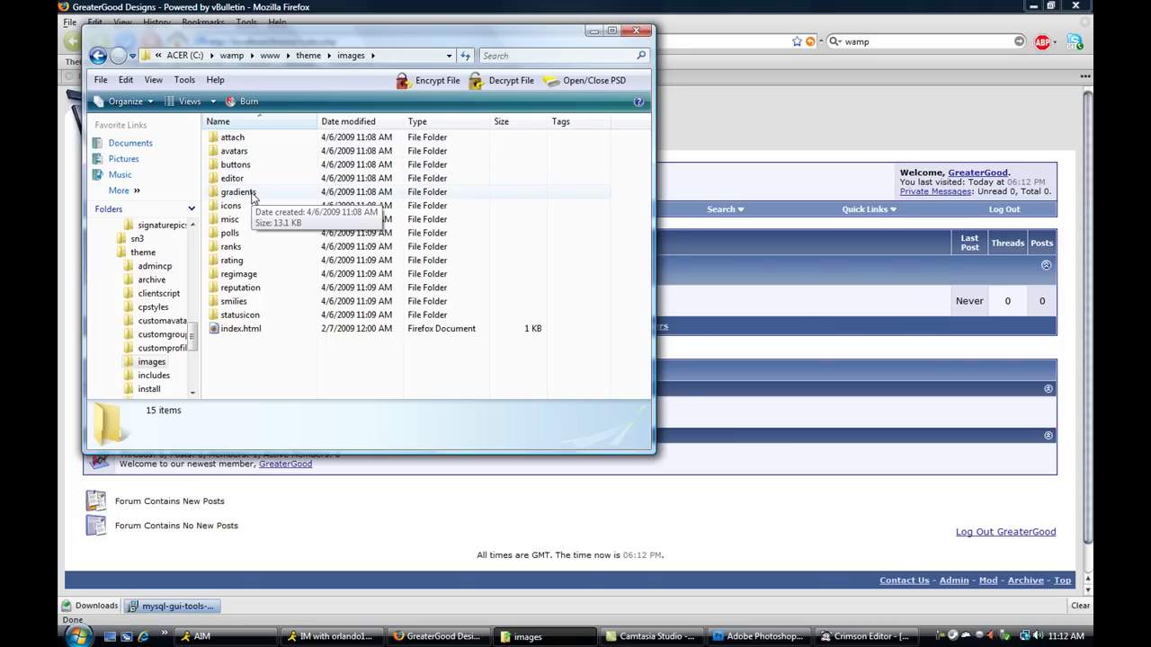
double_click(254, 194)
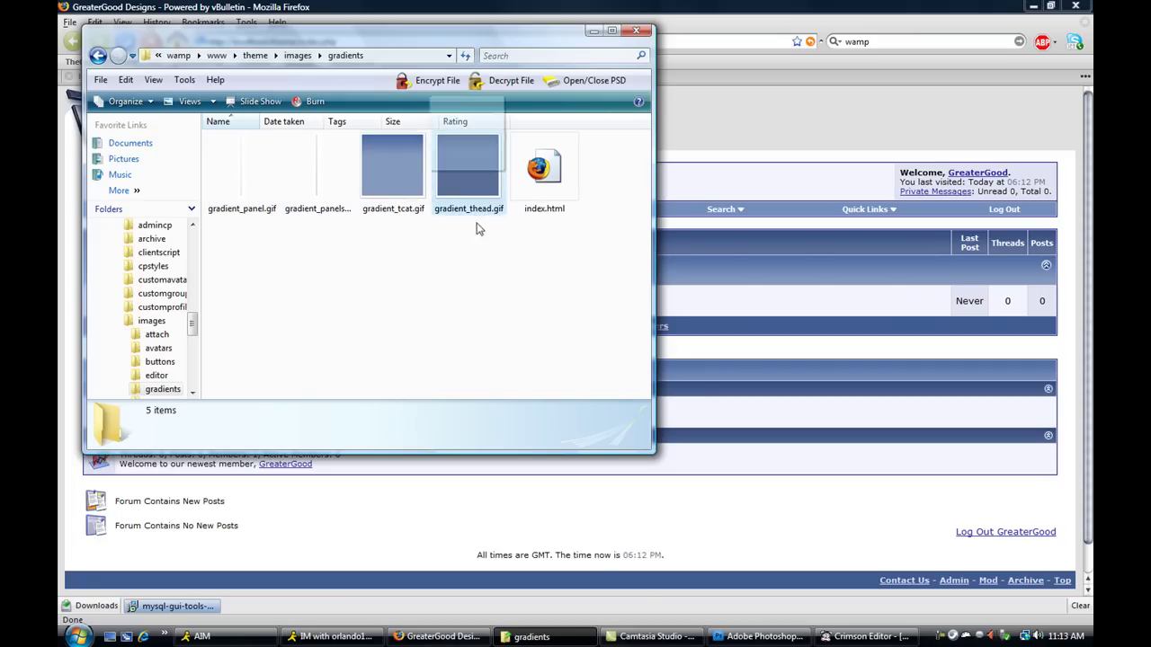
left_click(463, 156)
left_click(762, 636)
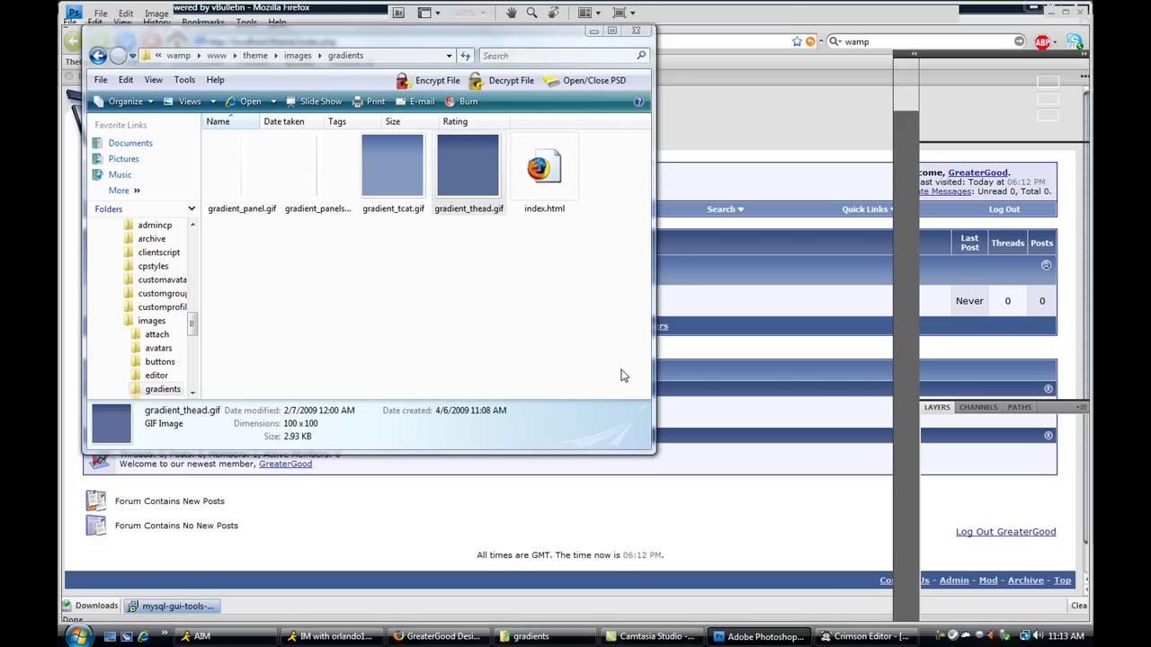
left_click_drag(622, 370, 420, 230)
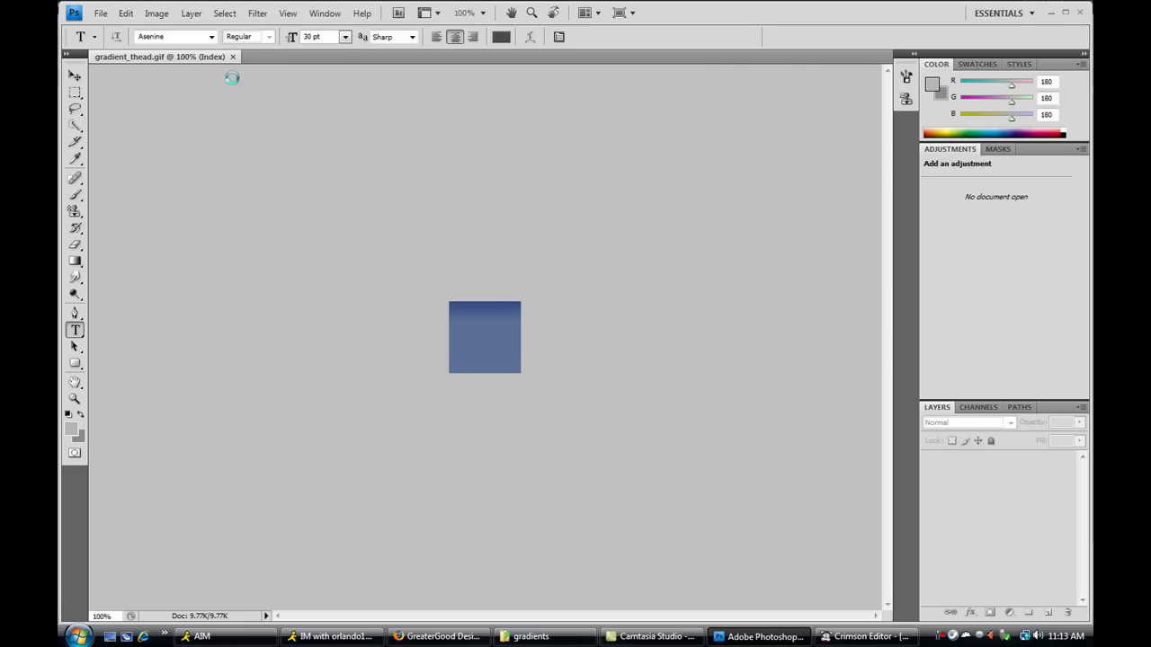
- Switch gradient_thead.gif to RGB Color mode and unlock its Background as Layer 0
left_click(158, 17)
mouse_move(189, 31)
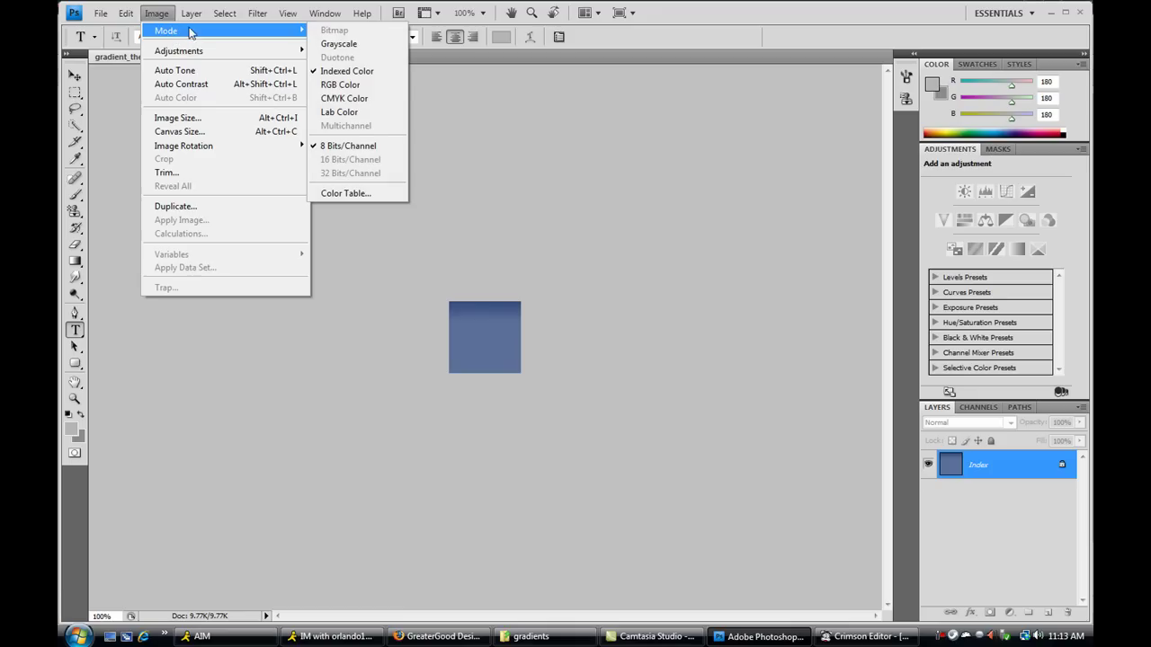
left_click(342, 86)
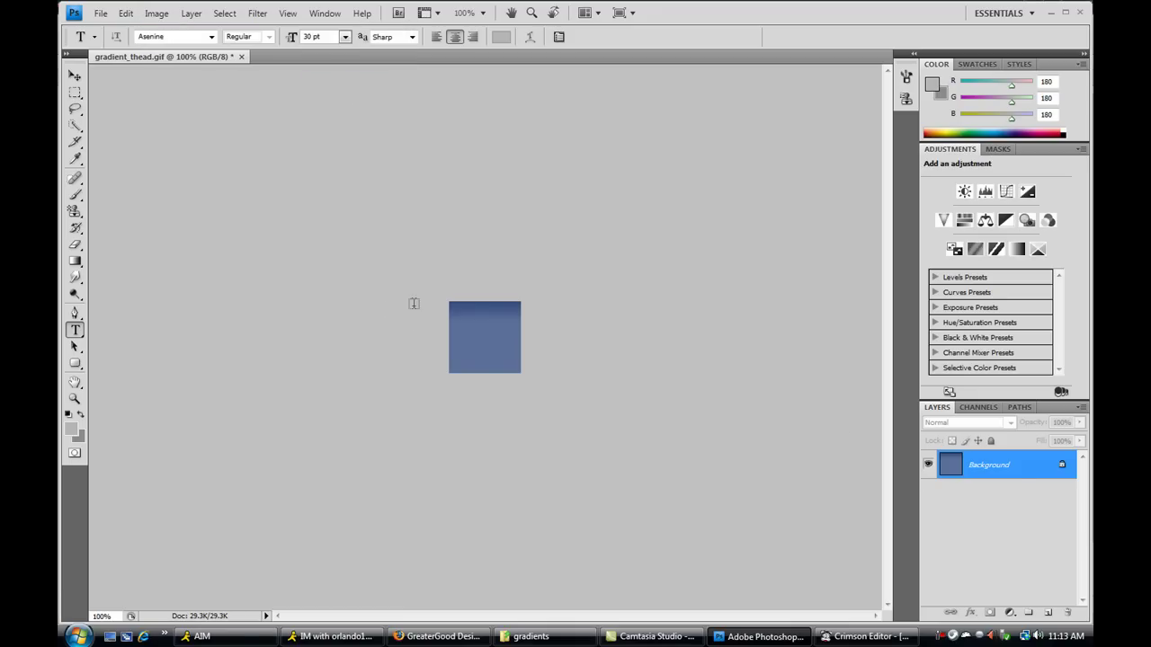
double_click(1001, 470)
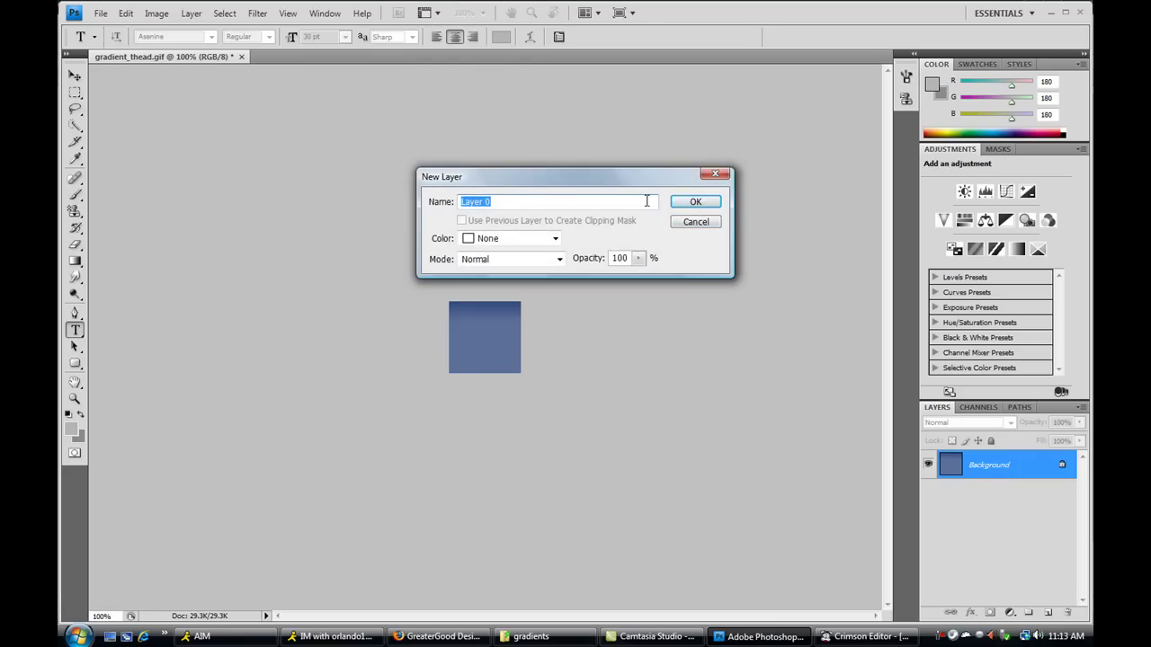
left_click(690, 206)
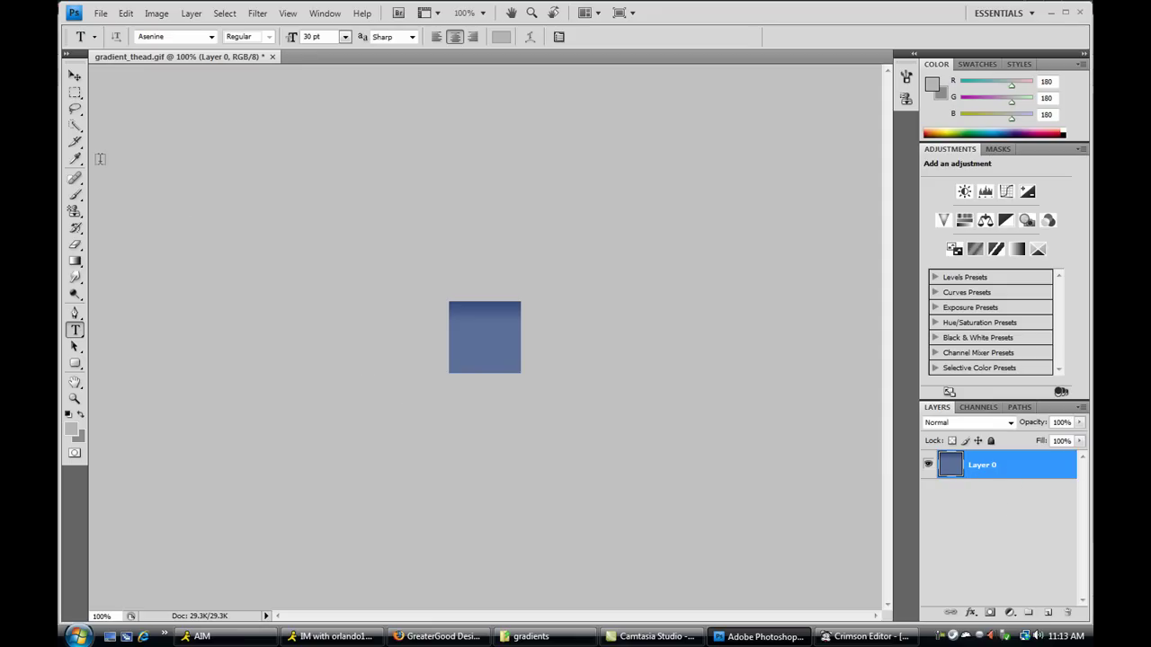
left_click(76, 262)
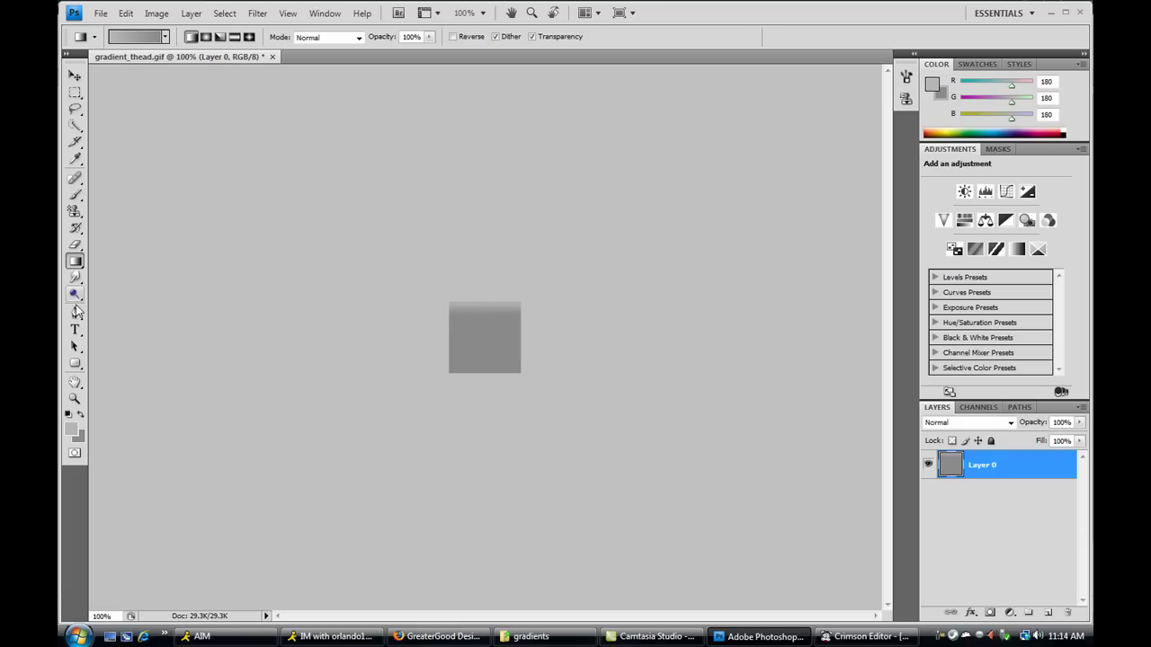
- Pattern-stamp hatched scanlines onto a new Layer 1 and set that layer's opacity to 21%
left_click(75, 211)
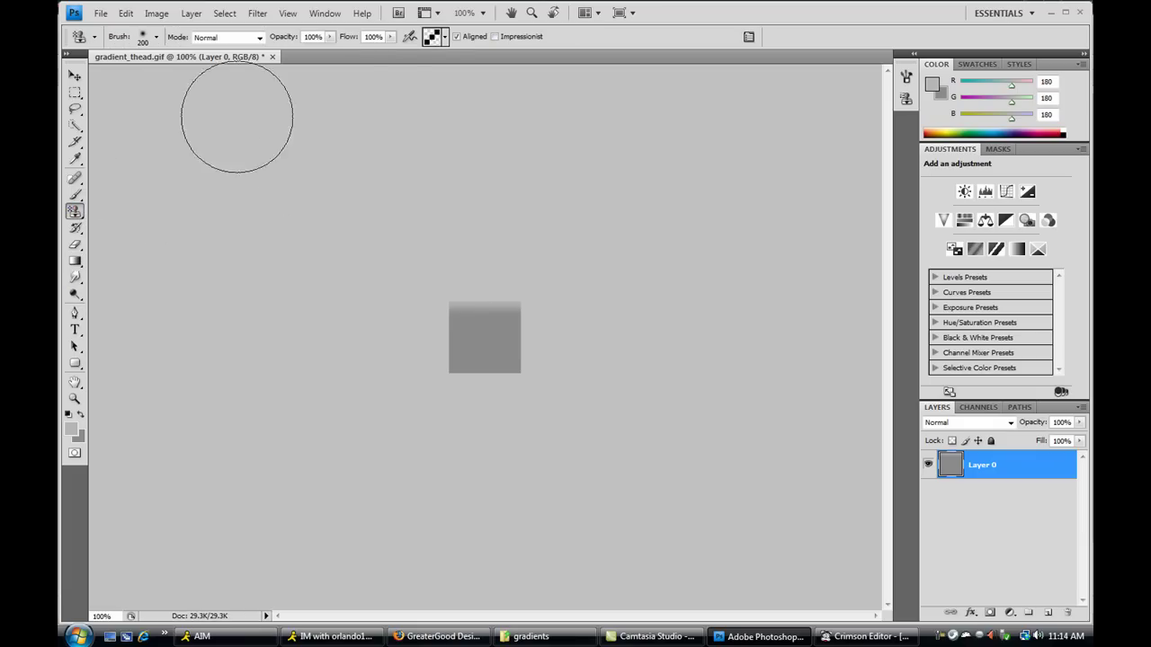
mouse_move(432, 311)
left_mouse_down()
mouse_move(488, 291)
mouse_move(476, 354)
left_mouse_up()
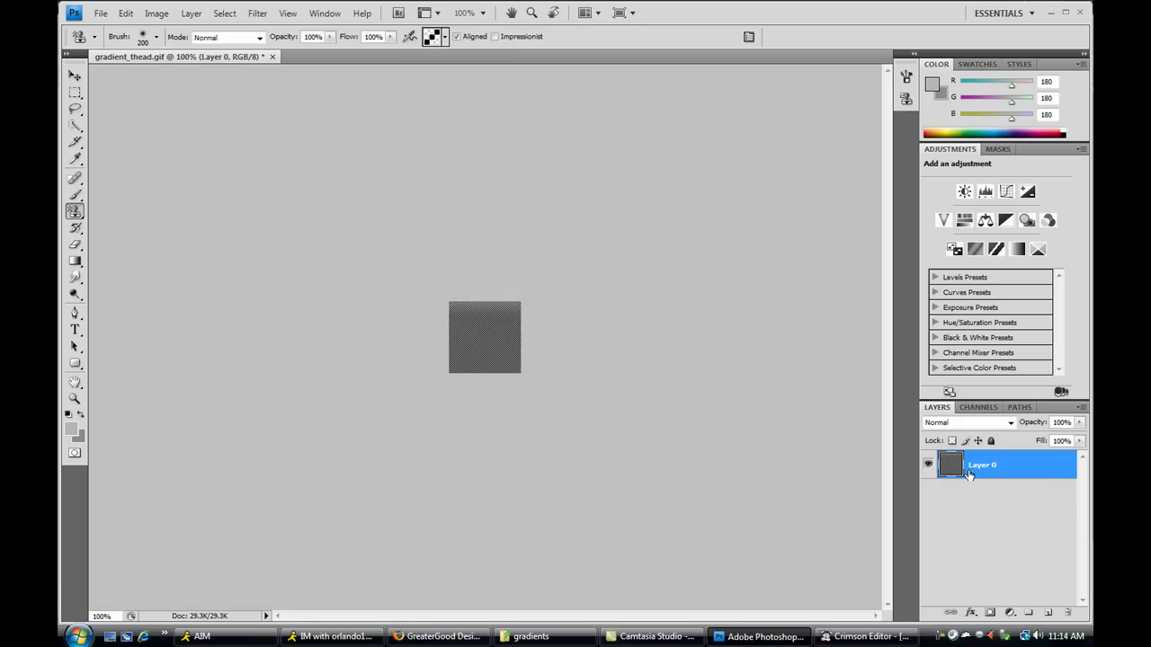
key("ctrl+z")
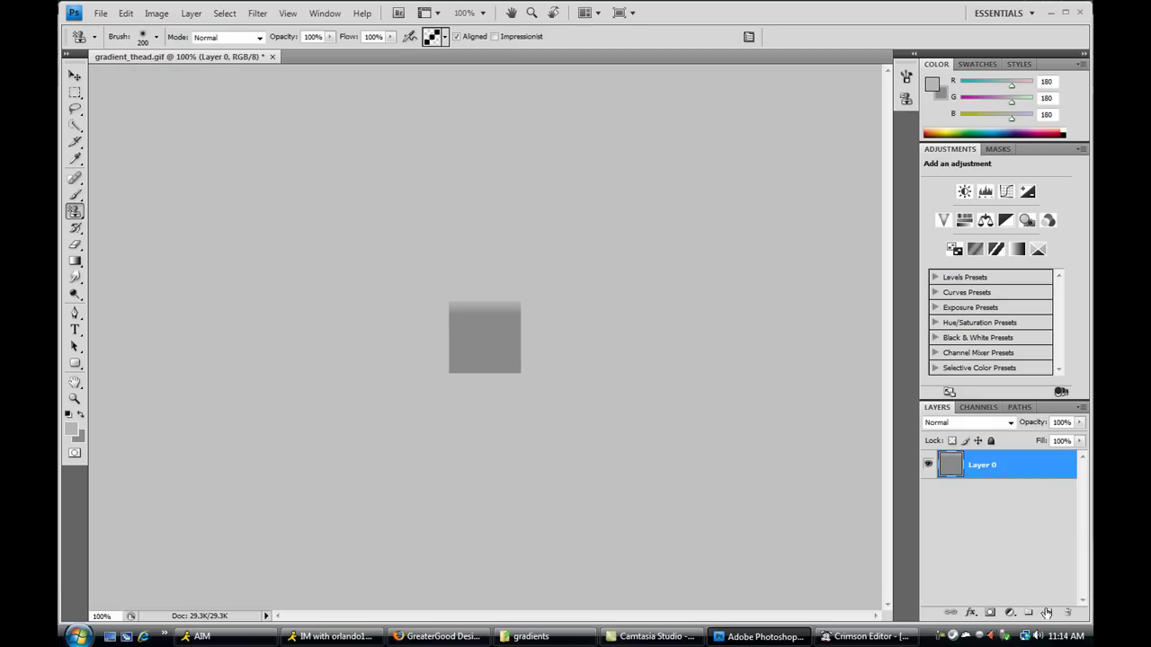
left_click(1049, 613)
mouse_move(476, 296)
left_mouse_down()
mouse_move(480, 342)
mouse_move(506, 374)
left_mouse_up()
left_click(1079, 422)
left_click_drag(1081, 439, 1019, 443)
key("alt+Tab")
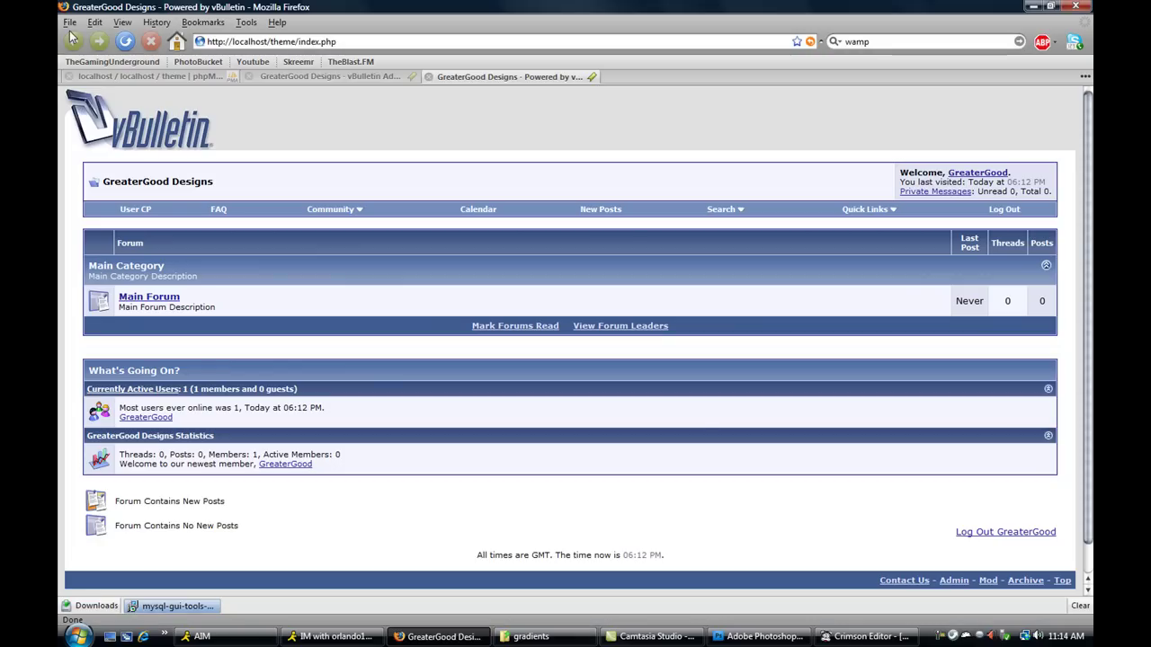
- Save as CompuServe GIF over gradient_thead.gif, accepting the Indexed Color and GIF Options settings
left_click(763, 637)
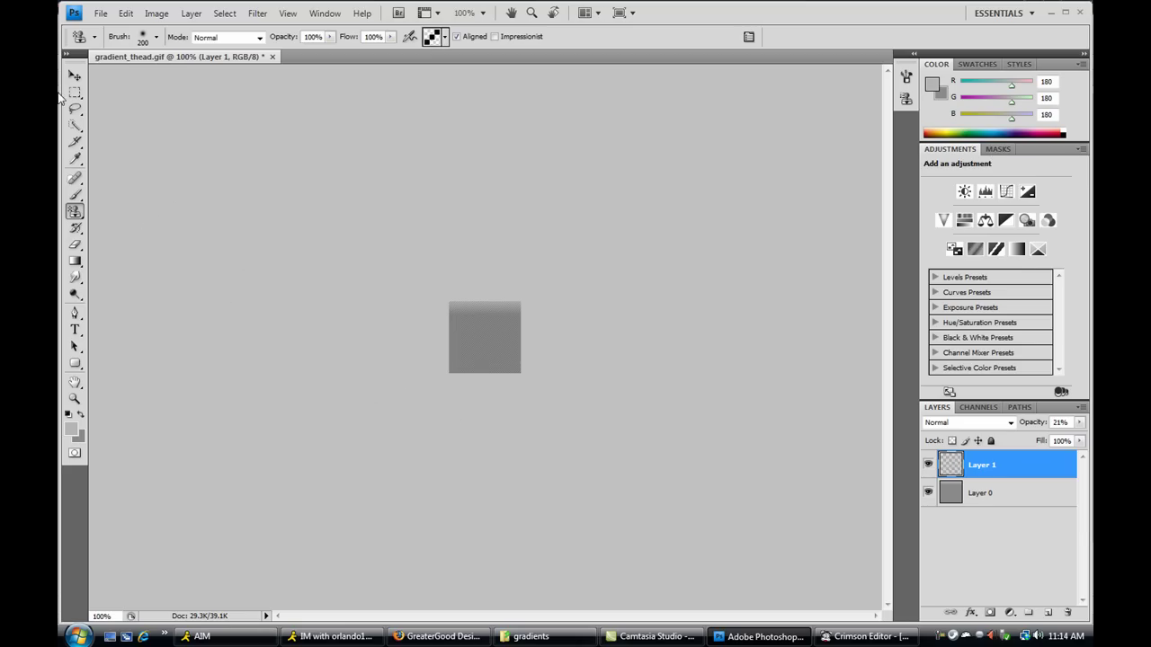
left_click(100, 12)
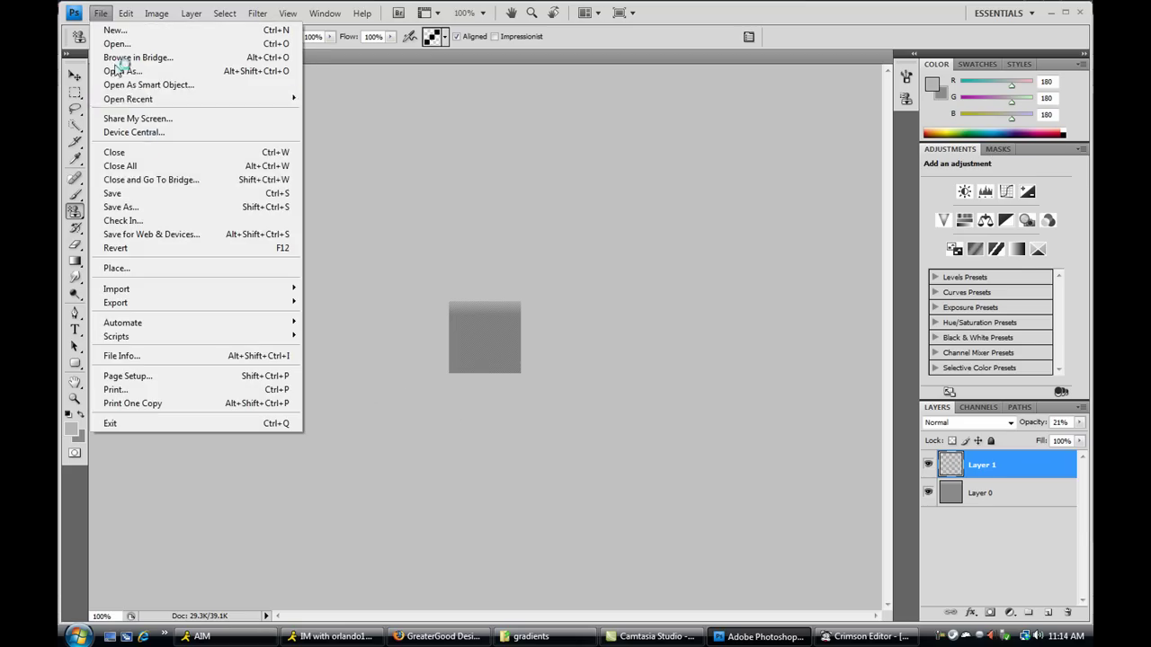
left_click(144, 194)
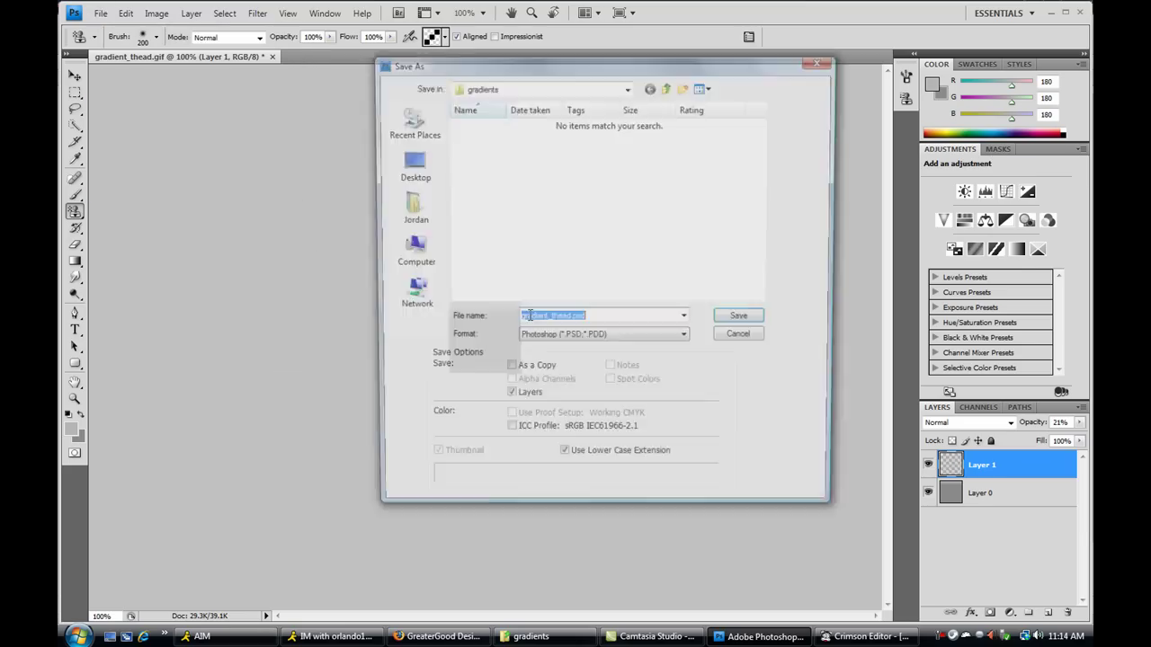
left_click(583, 342)
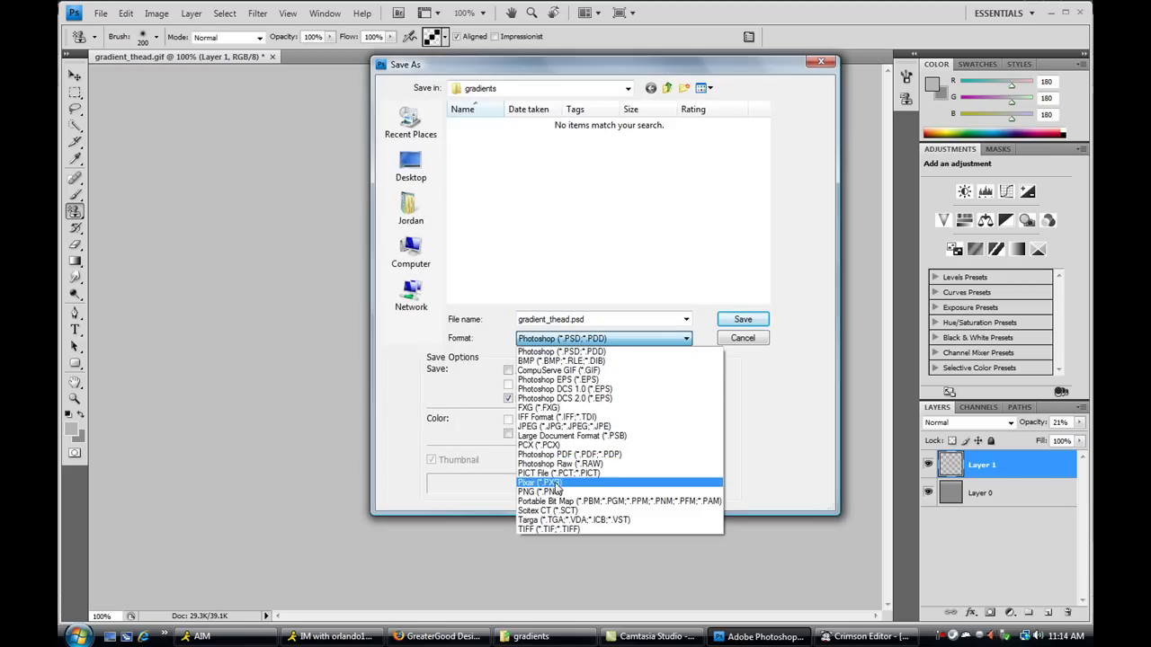
left_click(575, 373)
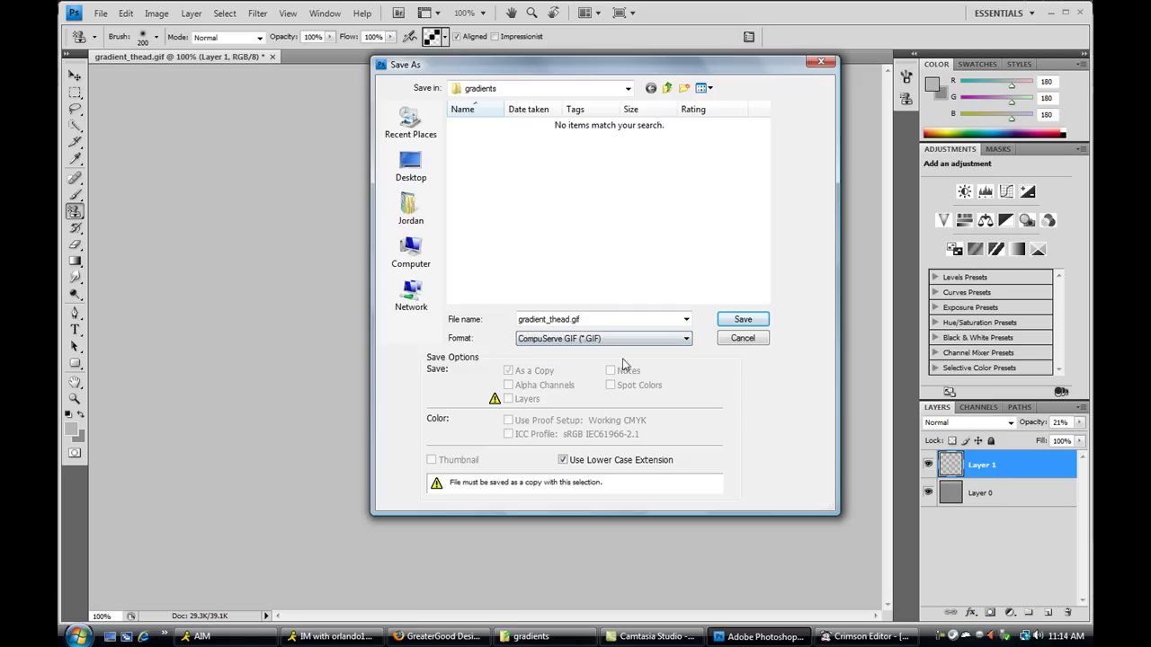
left_click(740, 325)
left_click(546, 248)
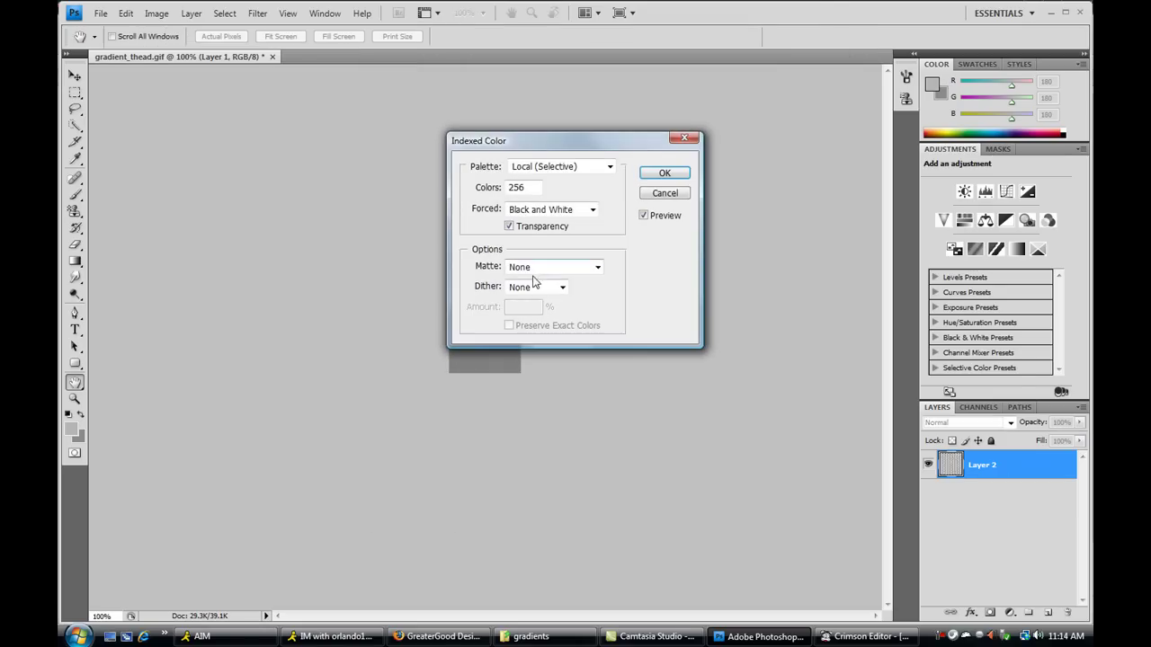
left_click(652, 171)
left_click(612, 309)
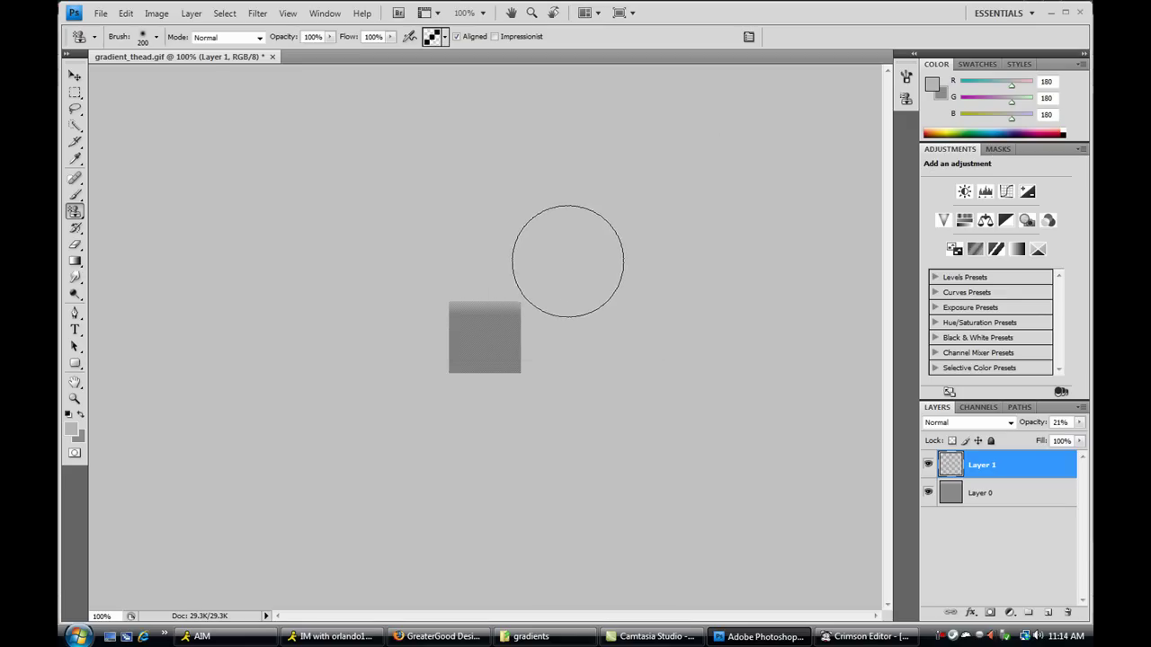
- View the forum in Firefox, then open the theme\images\buttons folder in Explorer
left_click(485, 638)
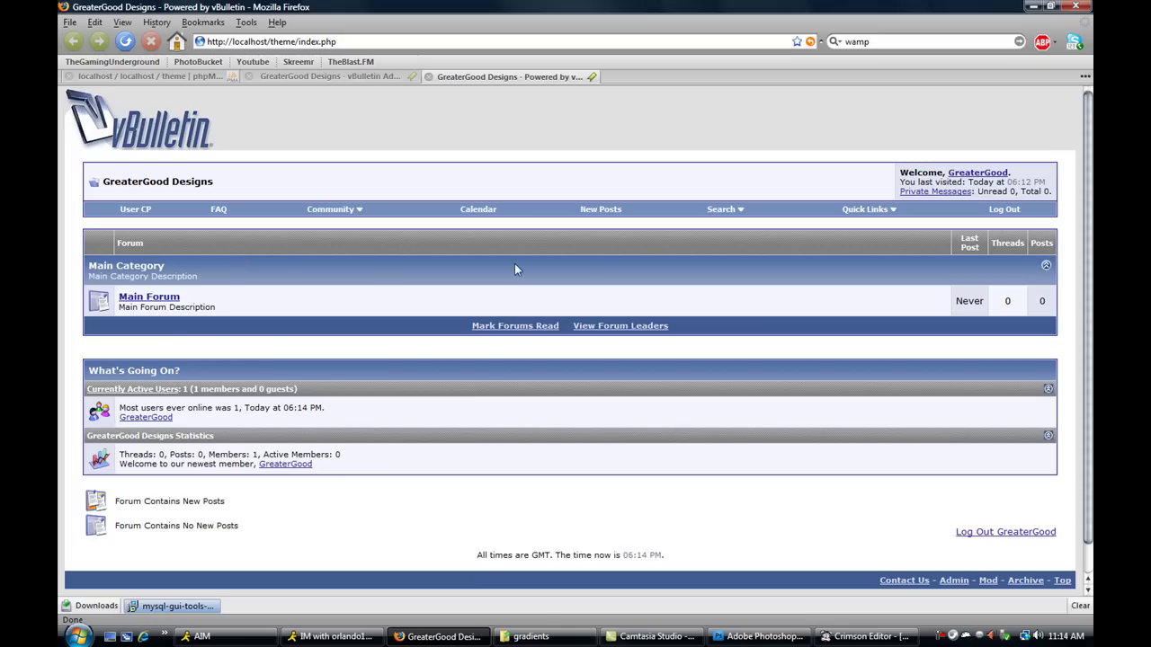
left_click(530, 637)
left_click(299, 55)
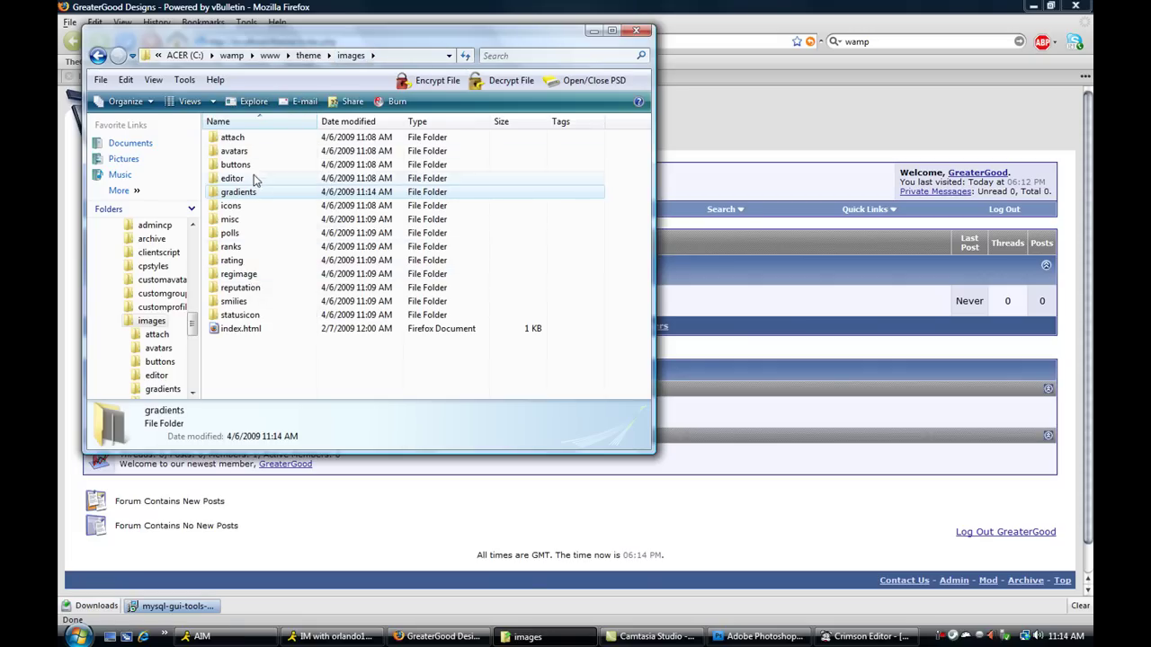
left_click(252, 171)
double_click(253, 171)
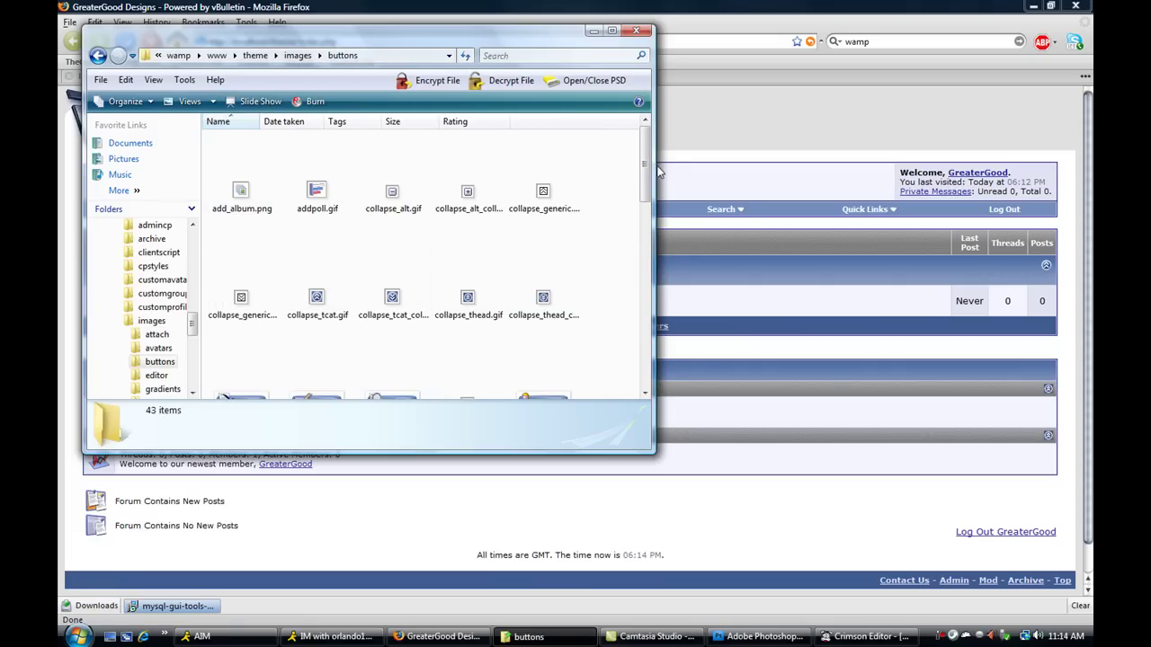
scroll(643, 158, "down", 3)
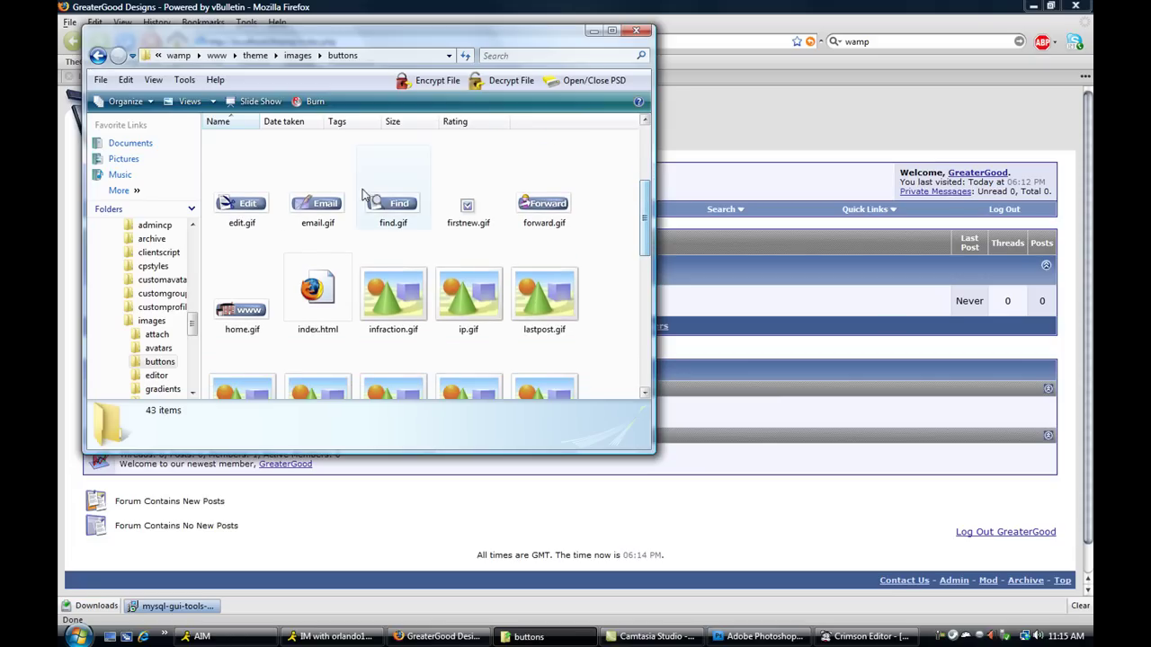
- In the Admin CP, open Styles & Templates > Style Manager and choose Main CSS for Default Style
key("alt+Tab")
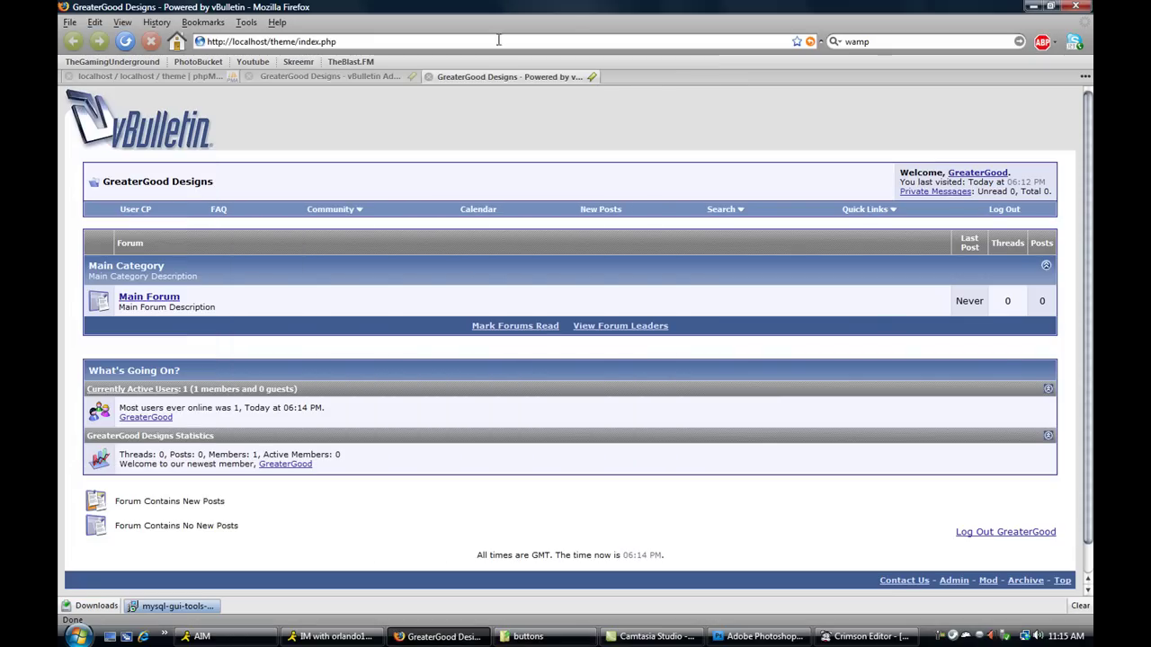
left_click(389, 80)
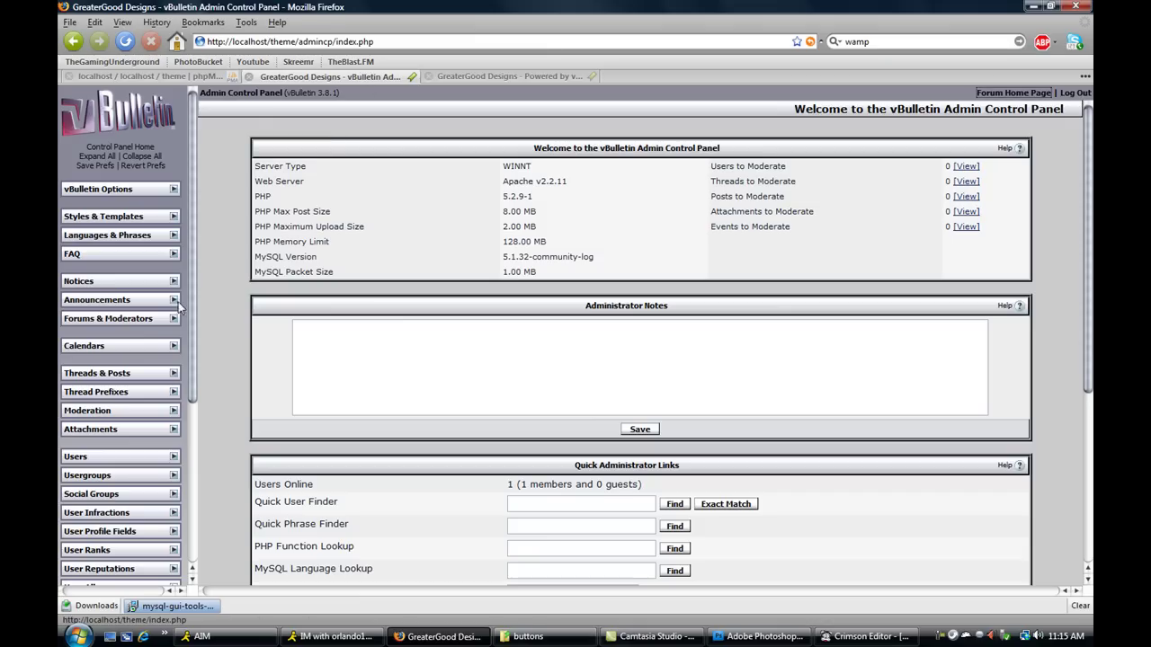
scroll(194, 308, "down", 1)
scroll(193, 316, "down", 2)
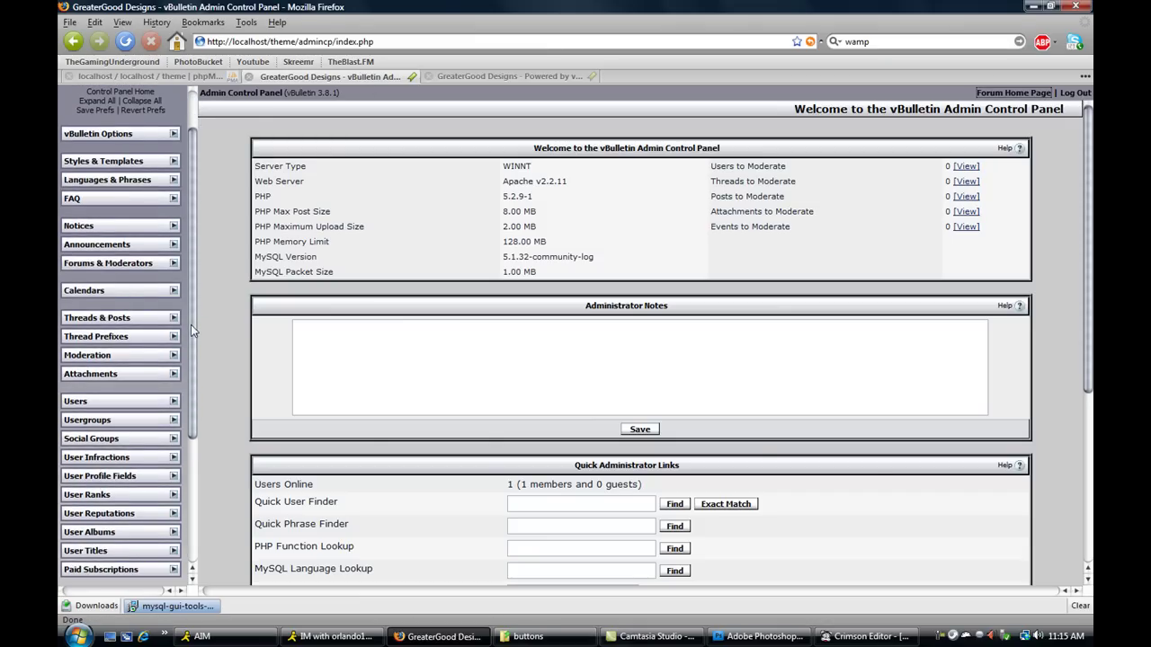
left_click(168, 163)
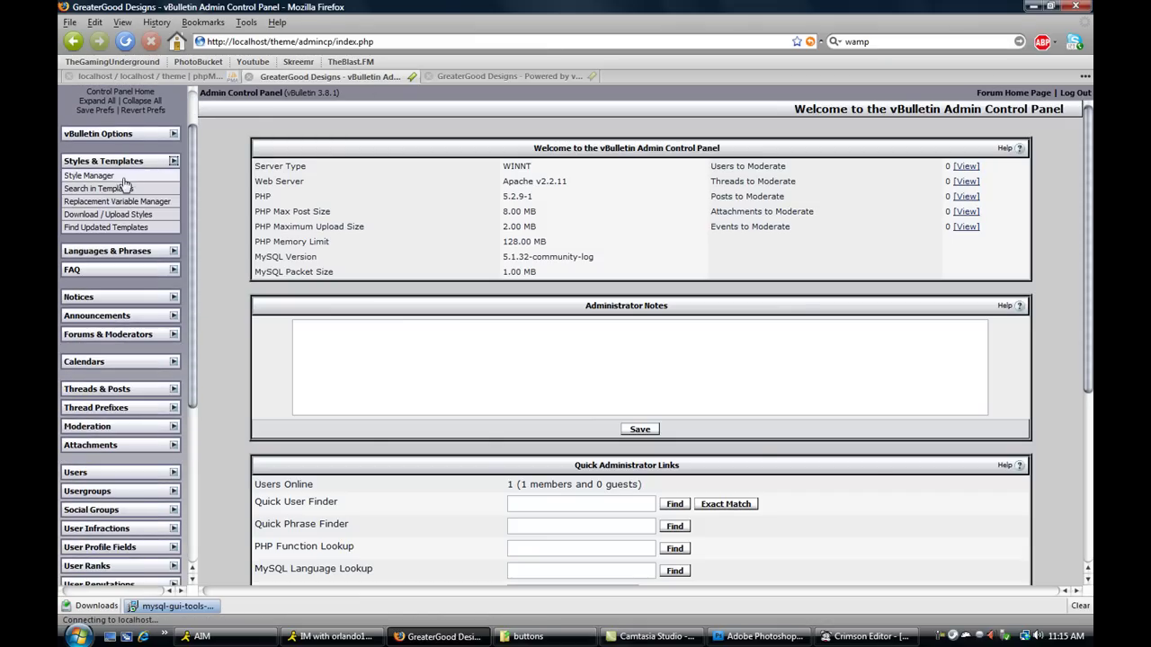
left_click(123, 186)
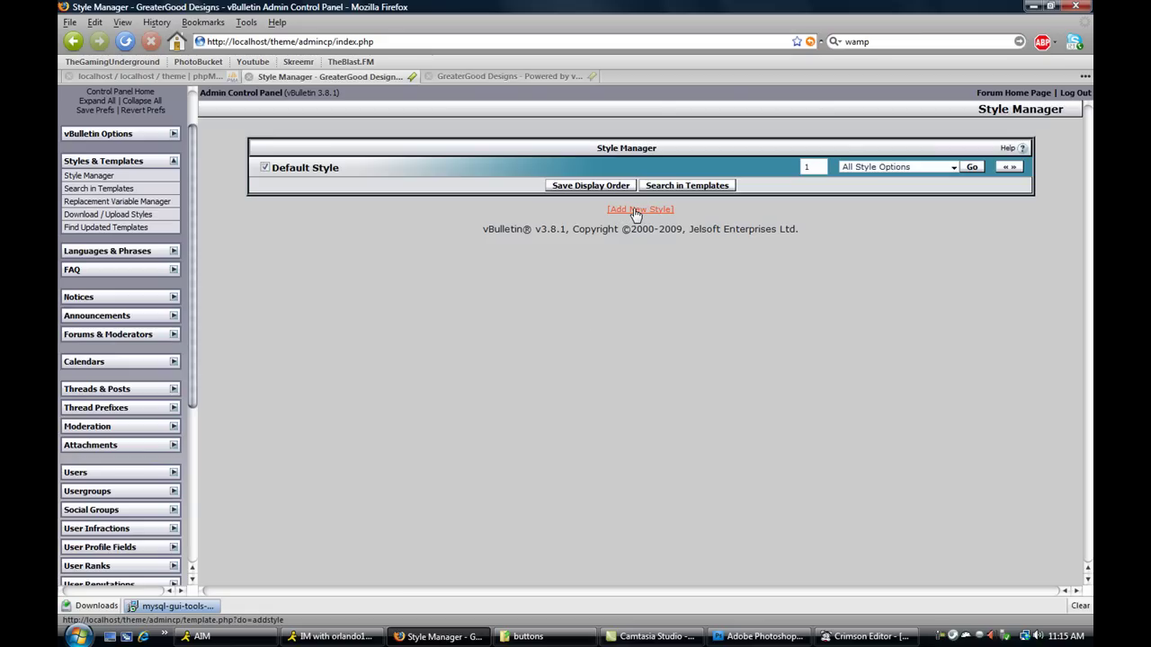
left_click(899, 169)
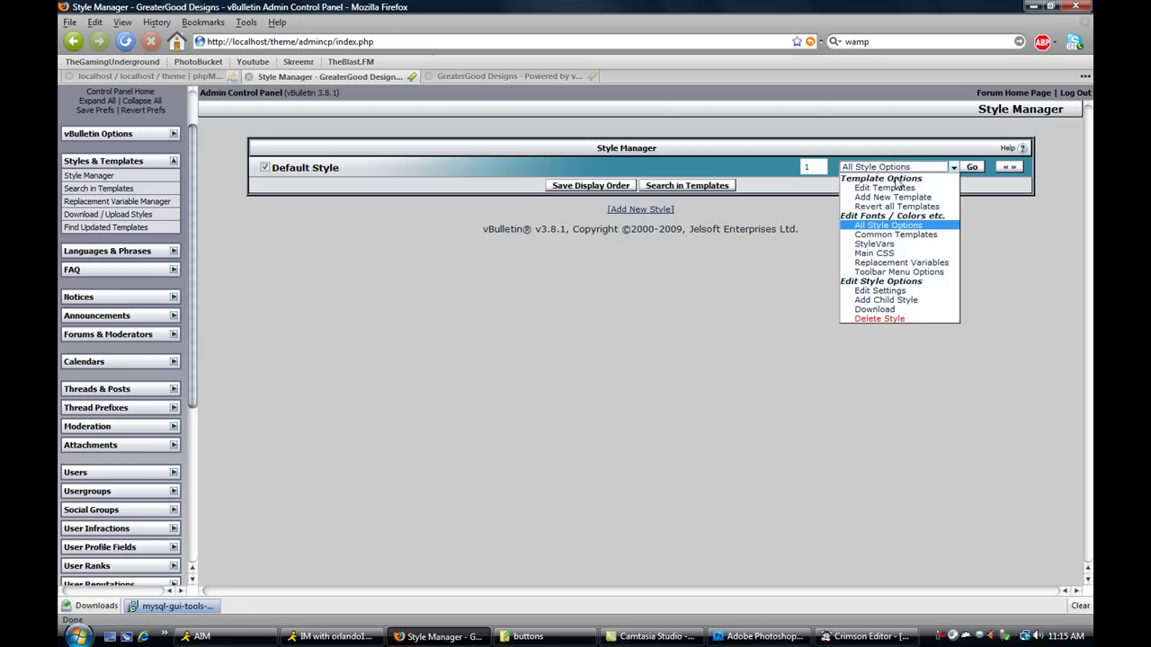
left_click(890, 255)
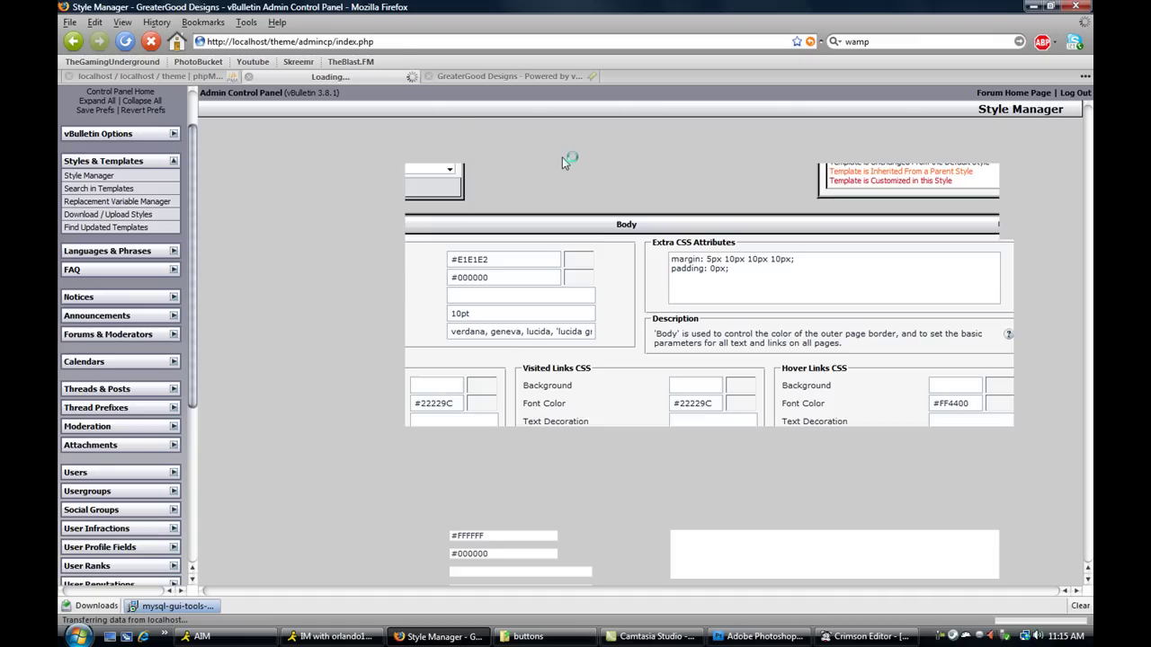
- Pick #333333 for both the Body and Page Background colours and save the Main CSS
left_click(577, 270)
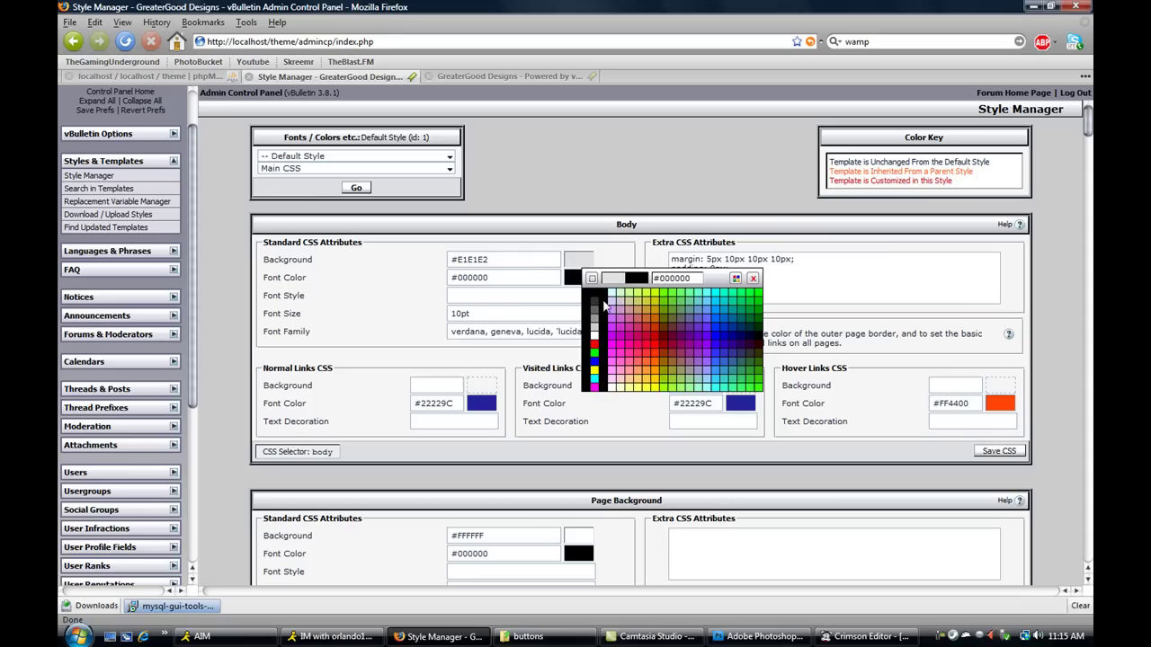
left_click(595, 302)
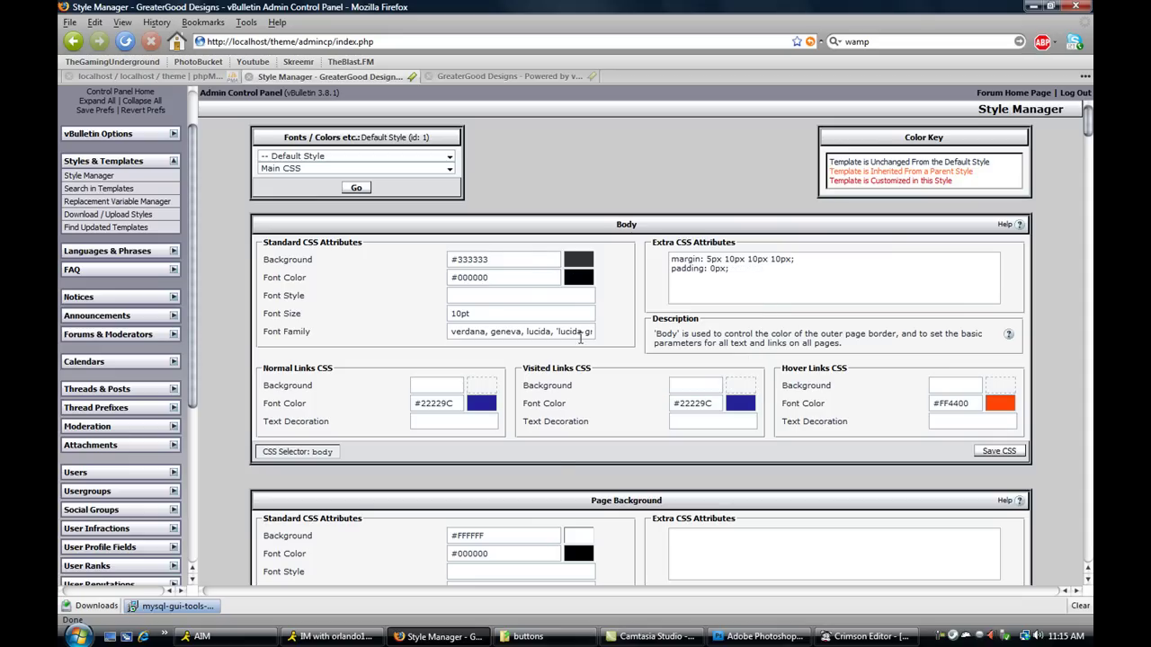
left_click(595, 530)
scroll(595, 531, "down", 3)
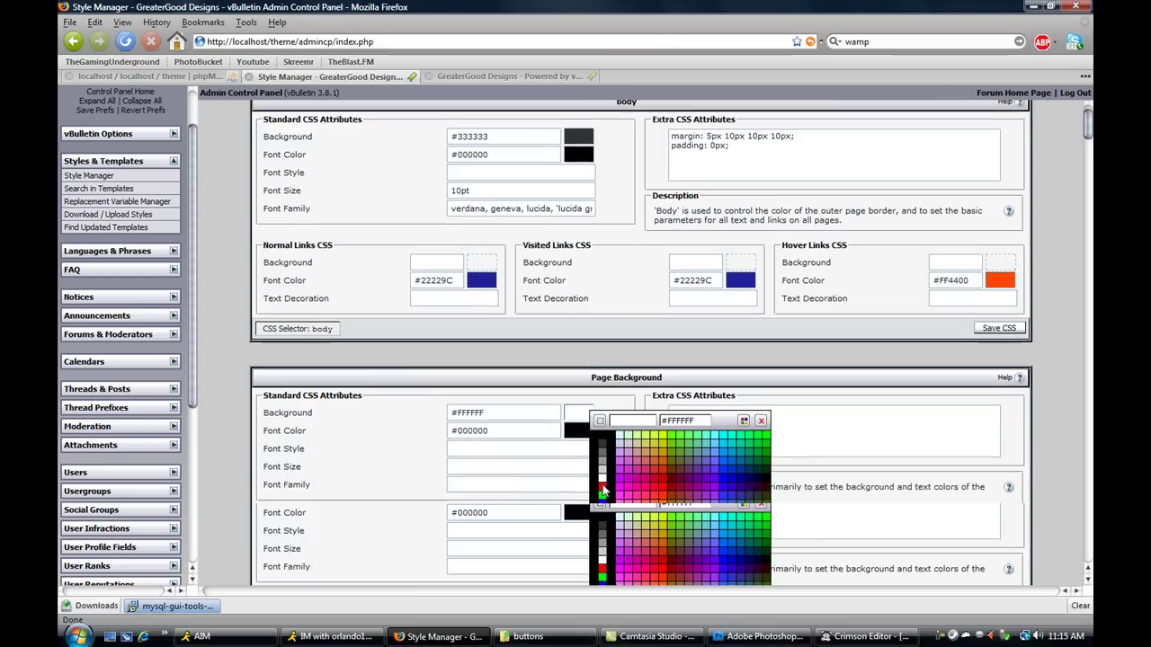
left_click(604, 407)
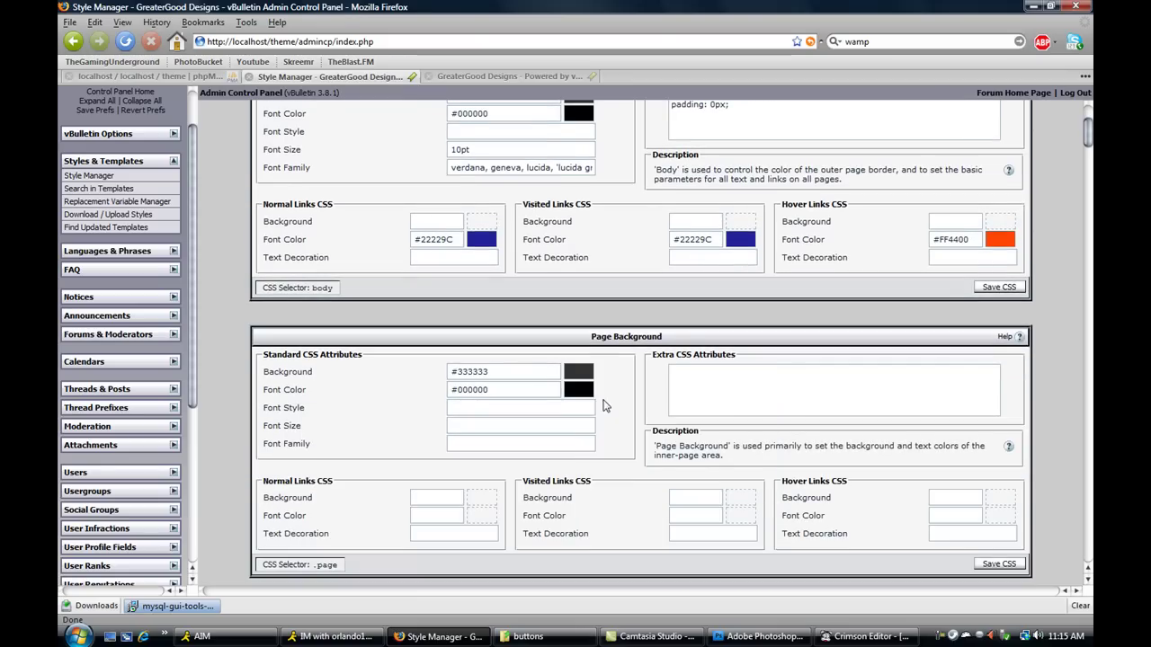
scroll(619, 361, "up", 2)
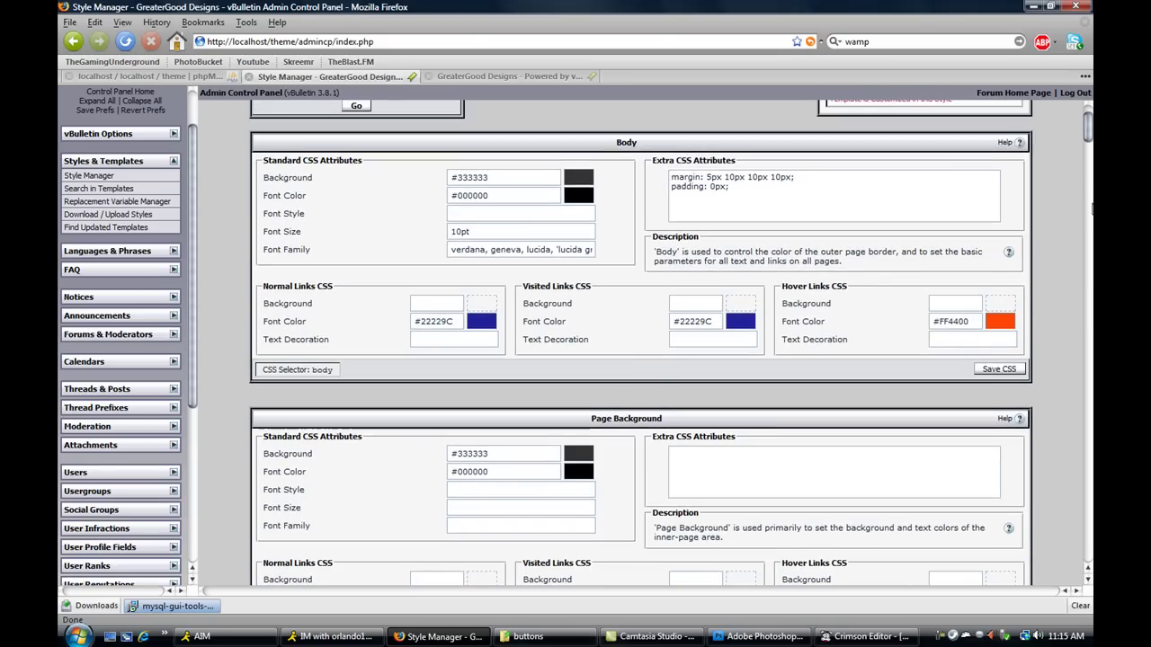
left_click_drag(1088, 128, 1088, 544)
left_click(622, 544)
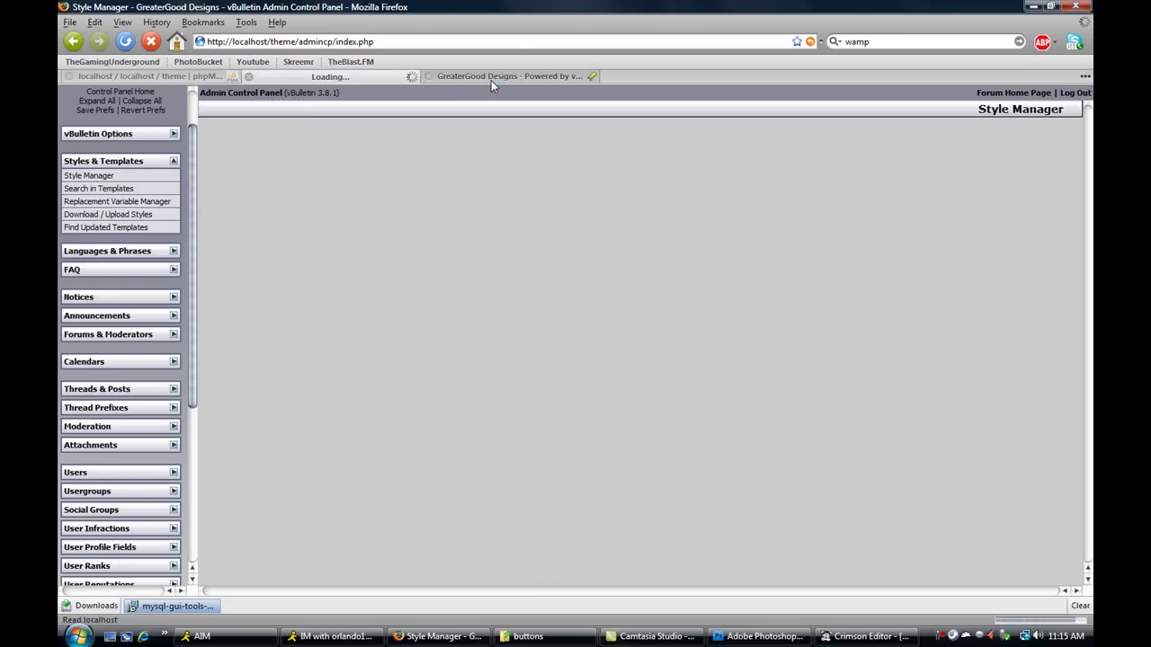
- Reload the forum home tab to check the #333333 background, briefly revisiting the Style Manager tab
left_click(491, 79)
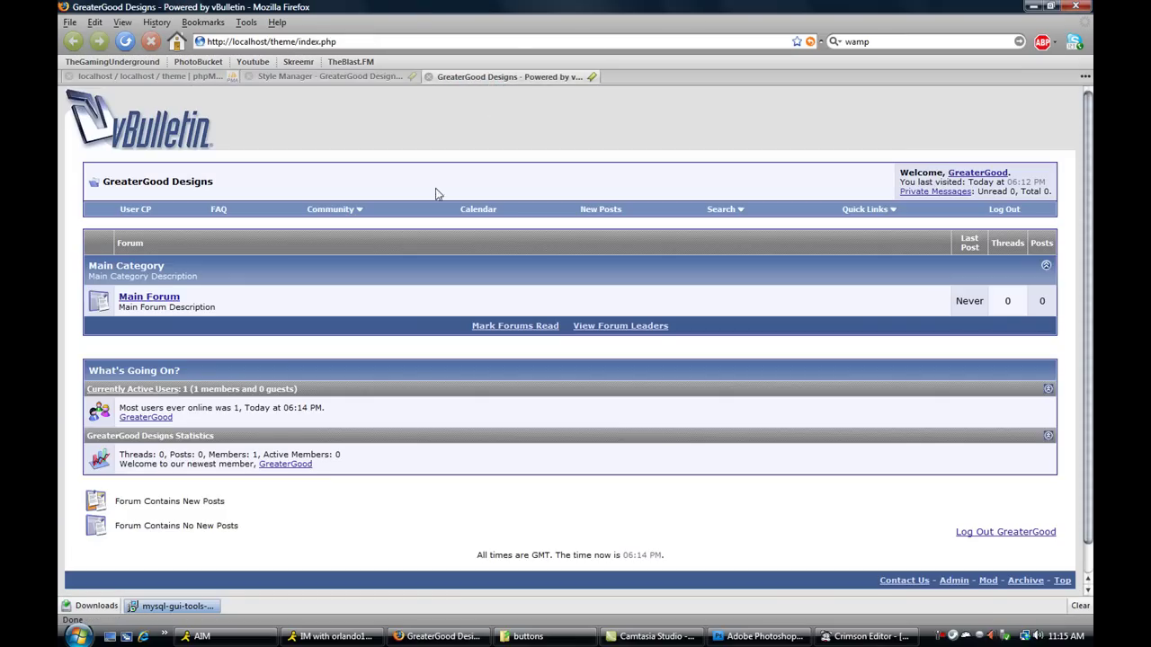
left_click(126, 42)
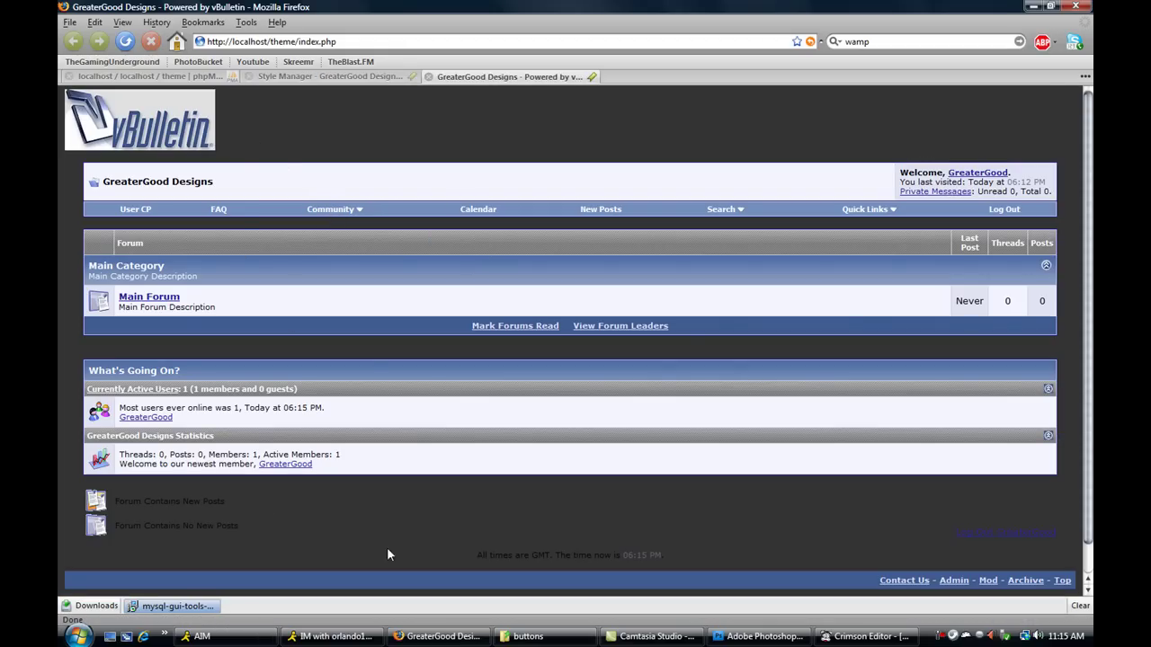
scroll(540, 504, "down", 1)
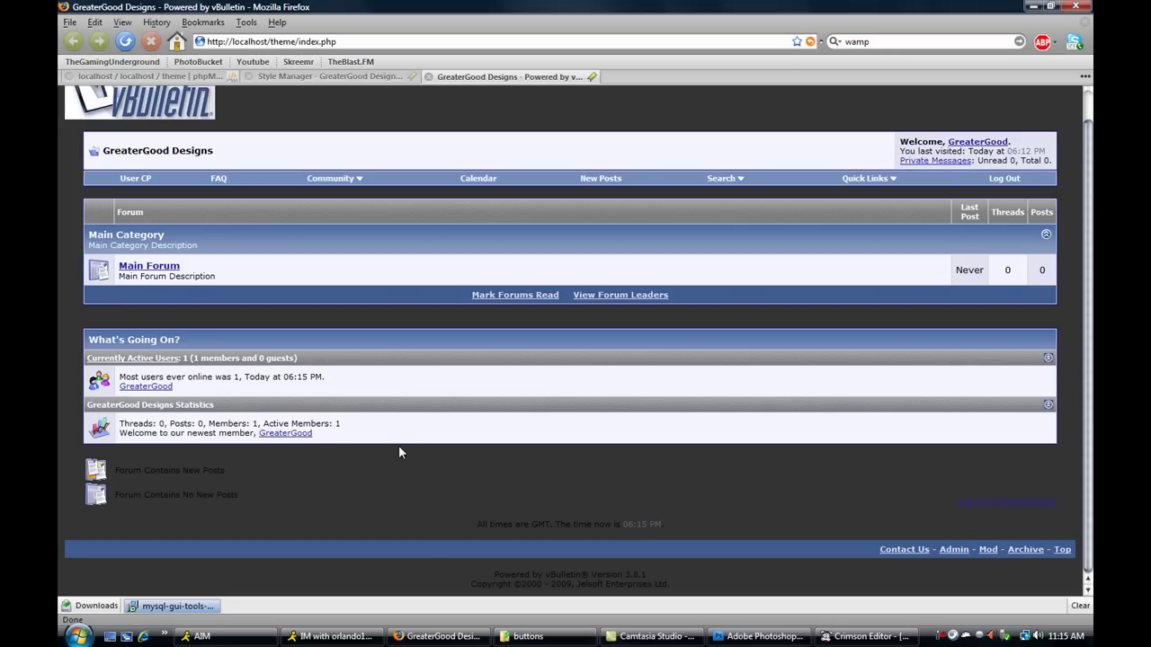
scroll(415, 484, "up", 1)
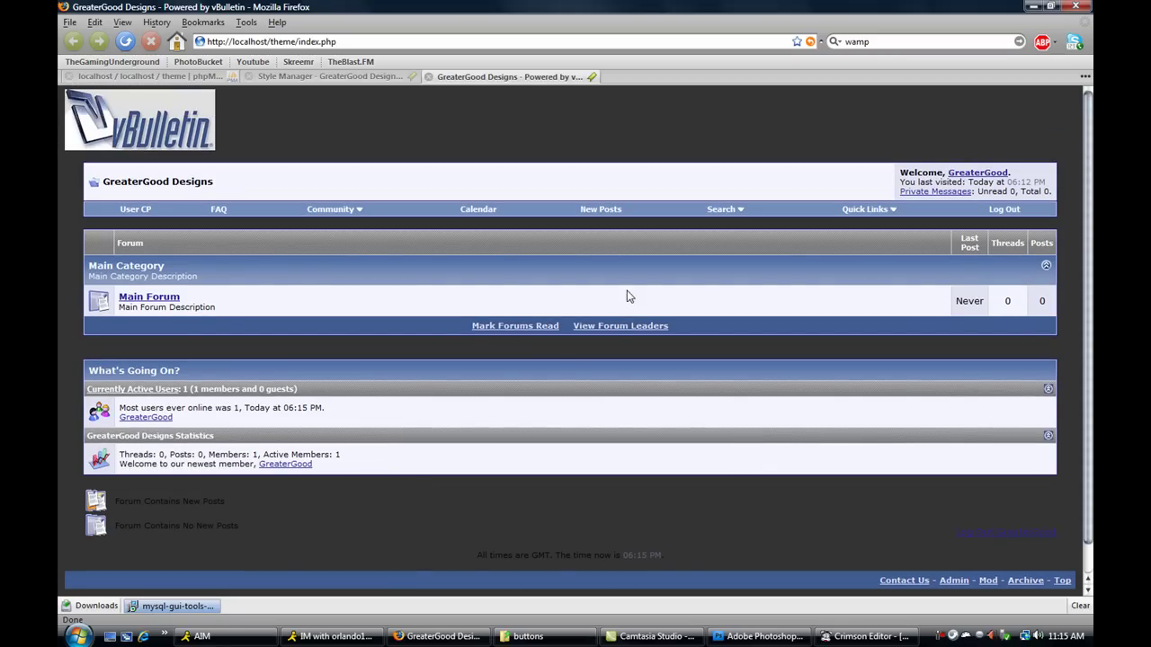
left_click(324, 77)
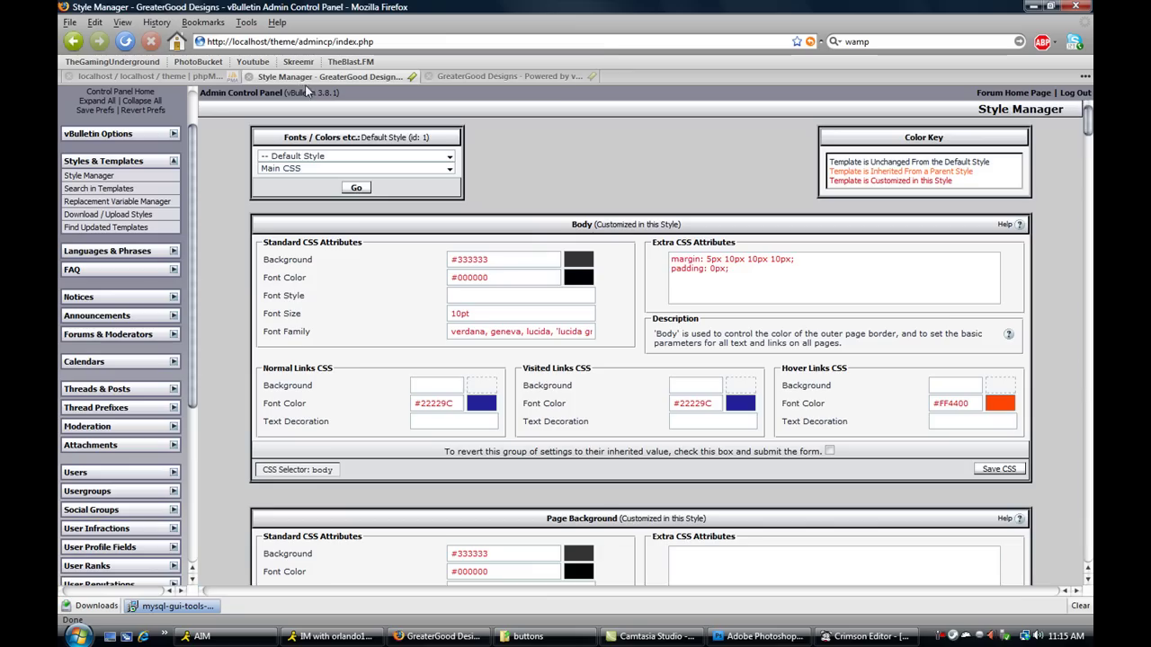
scroll(548, 452, "down", 20)
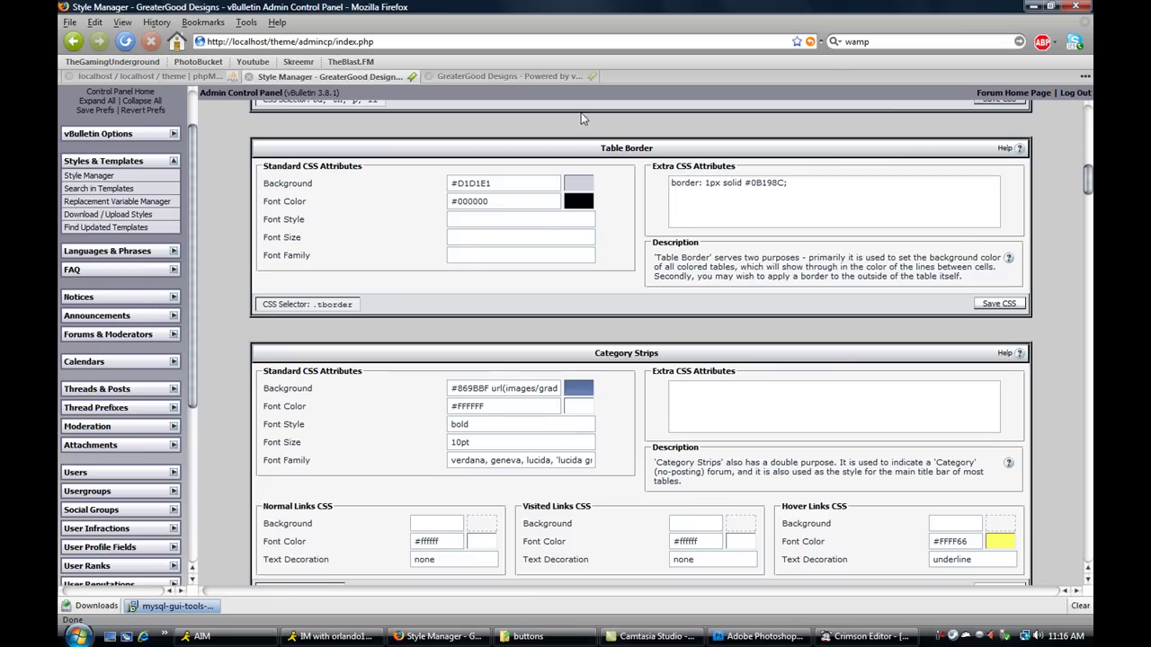
left_click(509, 78)
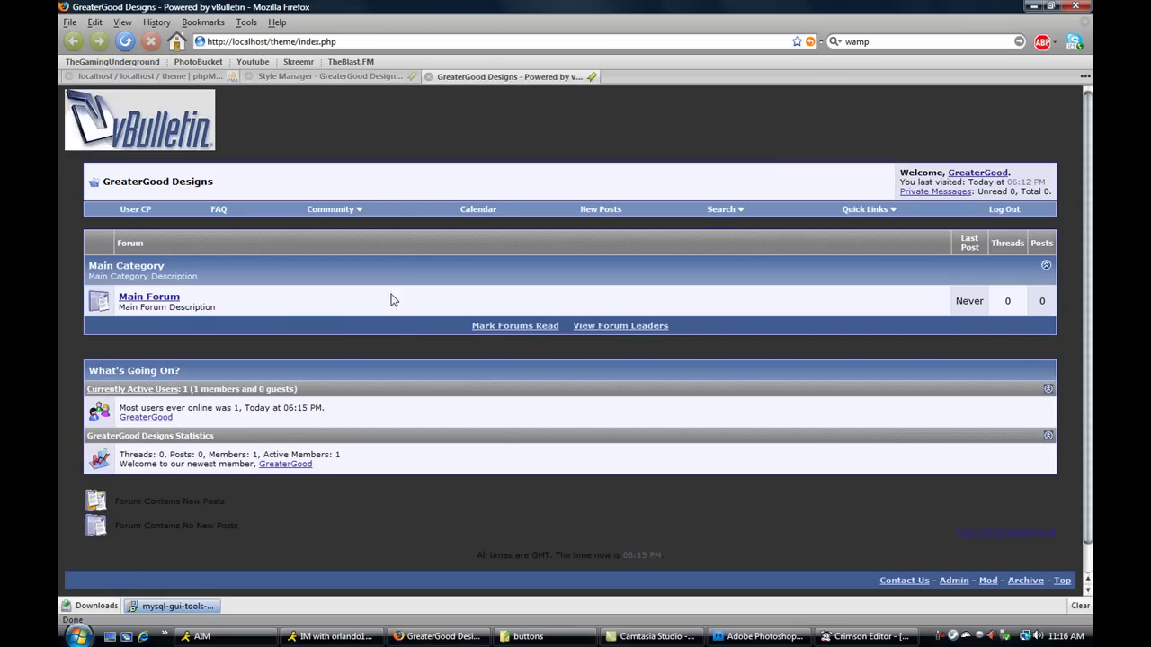